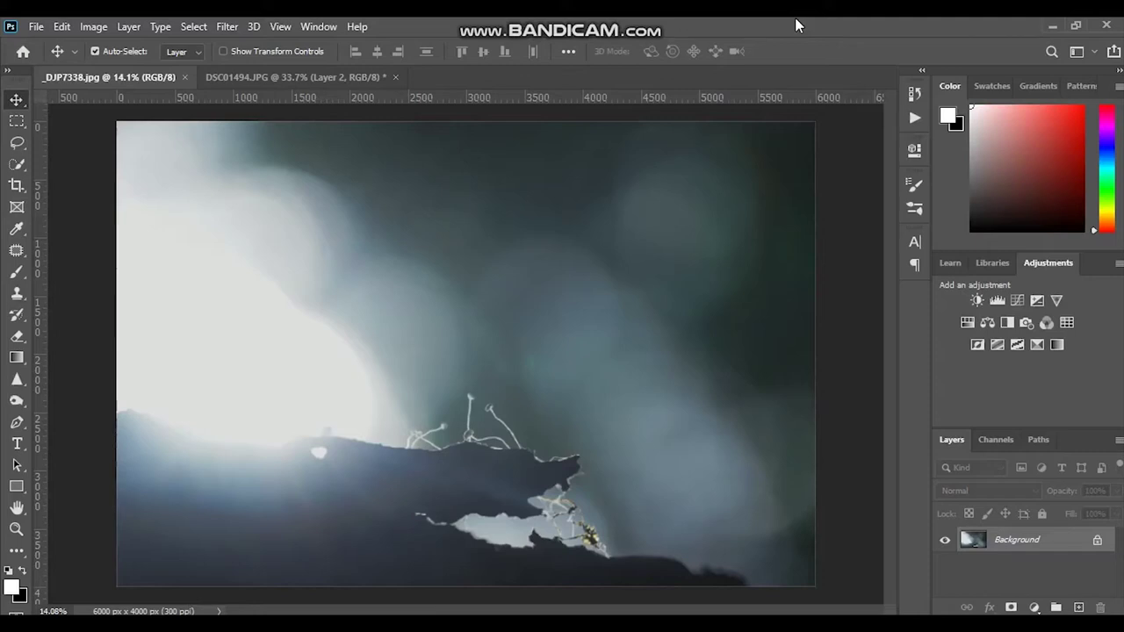
- Duplicate the branch photo onto a new layer and scale the copy up to about 149%
{"action": "key", "text": "ctrl+j"}
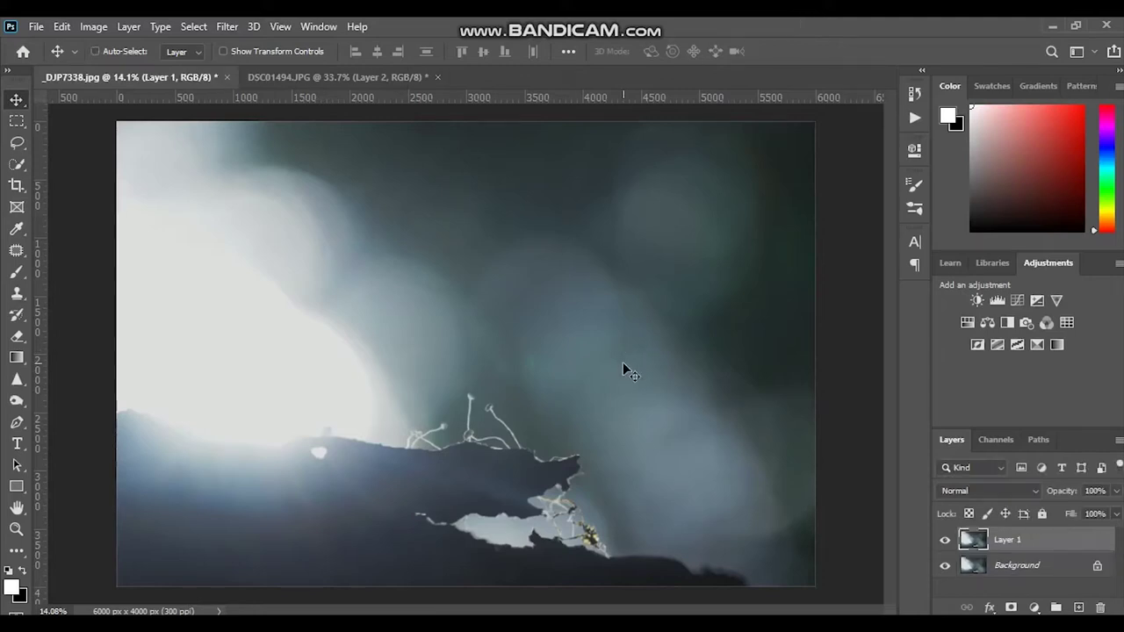
{"action": "key", "text": "ctrl+t"}
{"action": "left_click_drag", "start_coordinate": [117, 122], "coordinate": [20, 57]}
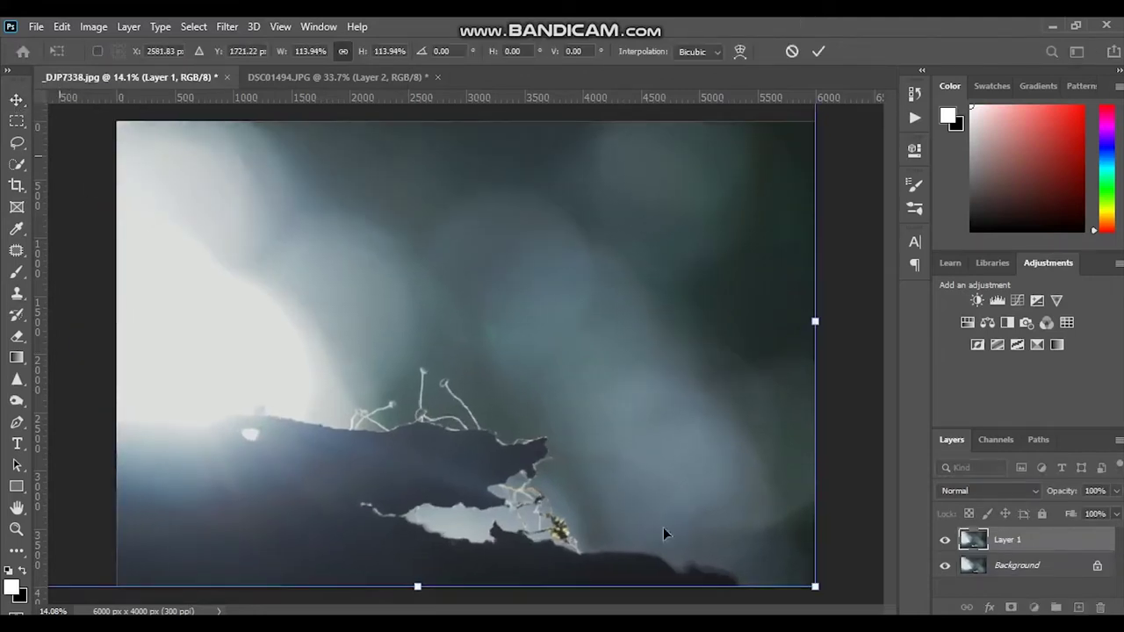
{"action": "left_click_drag", "start_coordinate": [816, 585], "coordinate": [793, 502]}
{"action": "scroll", "coordinate": [740, 368], "scroll_direction": "down", "scroll_amount": 2}
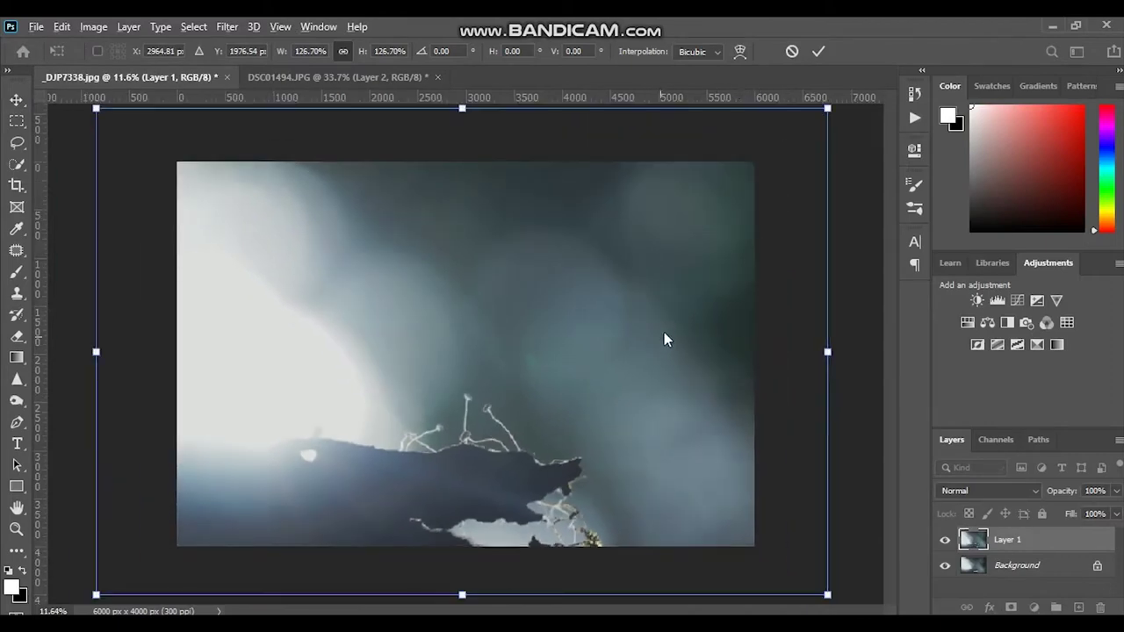
{"action": "scroll", "coordinate": [328, 207], "scroll_direction": "down", "scroll_amount": 1}
{"action": "left_click_drag", "start_coordinate": [132, 127], "coordinate": [76, 101]}
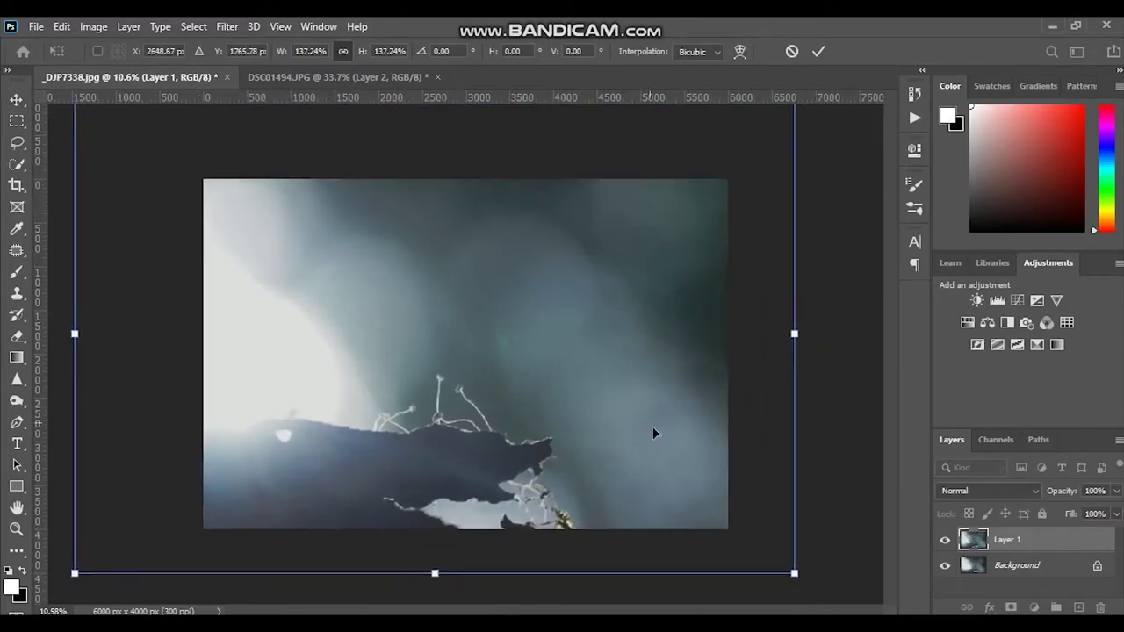
{"action": "left_click_drag", "start_coordinate": [652, 427], "coordinate": [642, 421]}
{"action": "scroll", "coordinate": [703, 384], "scroll_direction": "down", "scroll_amount": 3}
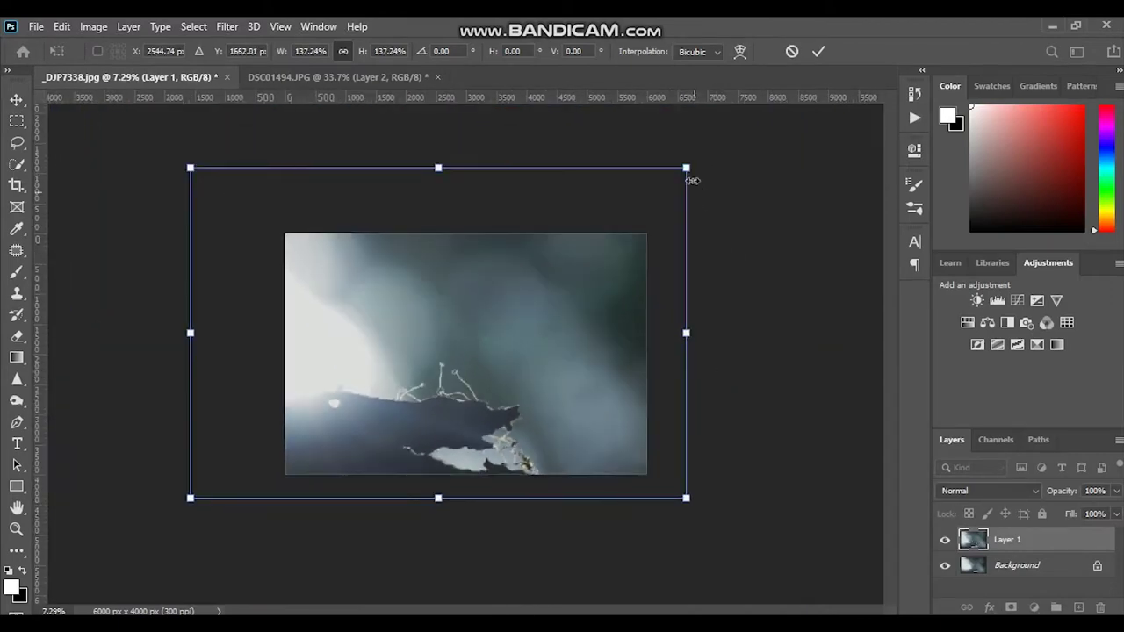
{"action": "left_click_drag", "start_coordinate": [690, 167], "coordinate": [728, 138]}
{"action": "left_click_drag", "start_coordinate": [584, 384], "coordinate": [570, 378]}
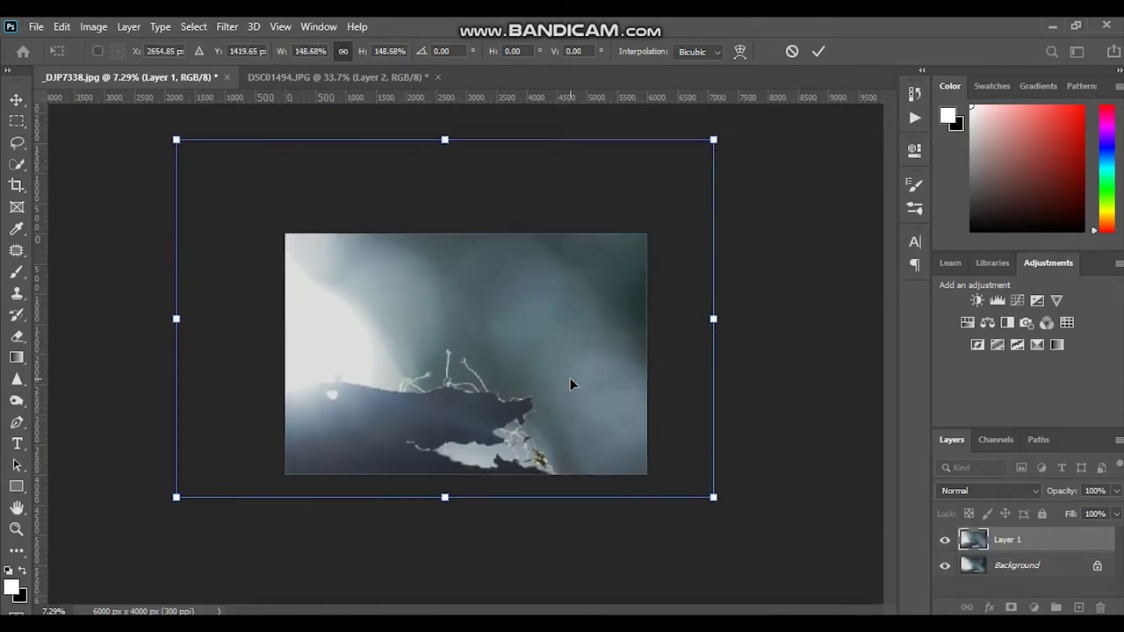
{"action": "key", "text": "Return"}
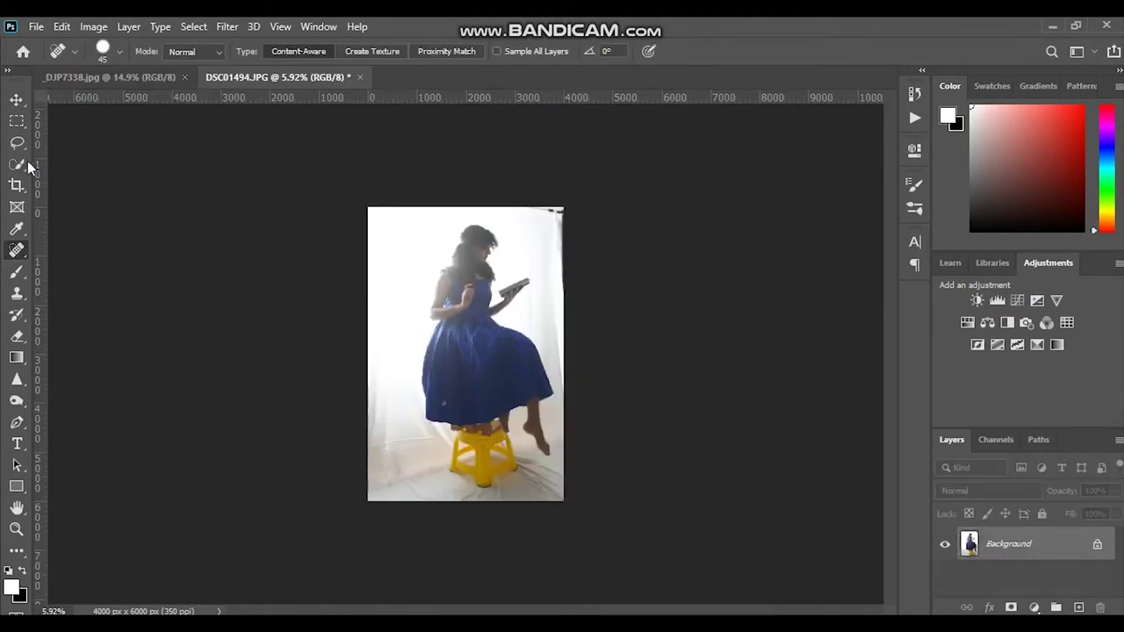
- Quick-select the woman in the blue dress, including her hair edge
{"action": "left_click", "coordinate": [17, 164]}
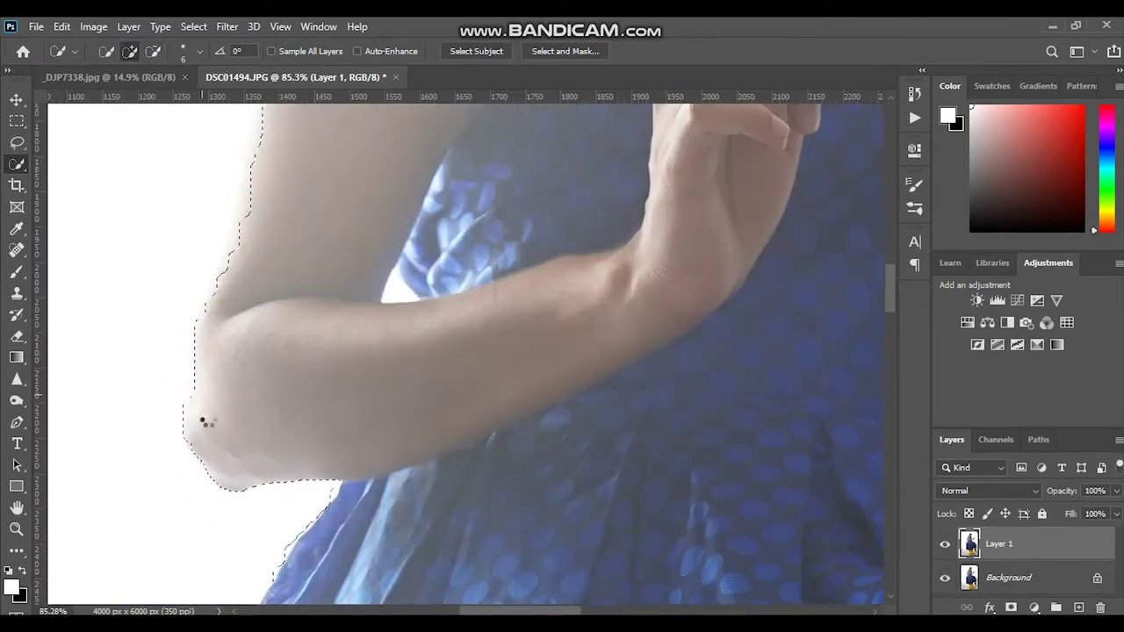
{"action": "scroll", "coordinate": [242, 344], "scroll_direction": "up", "scroll_amount": 5}
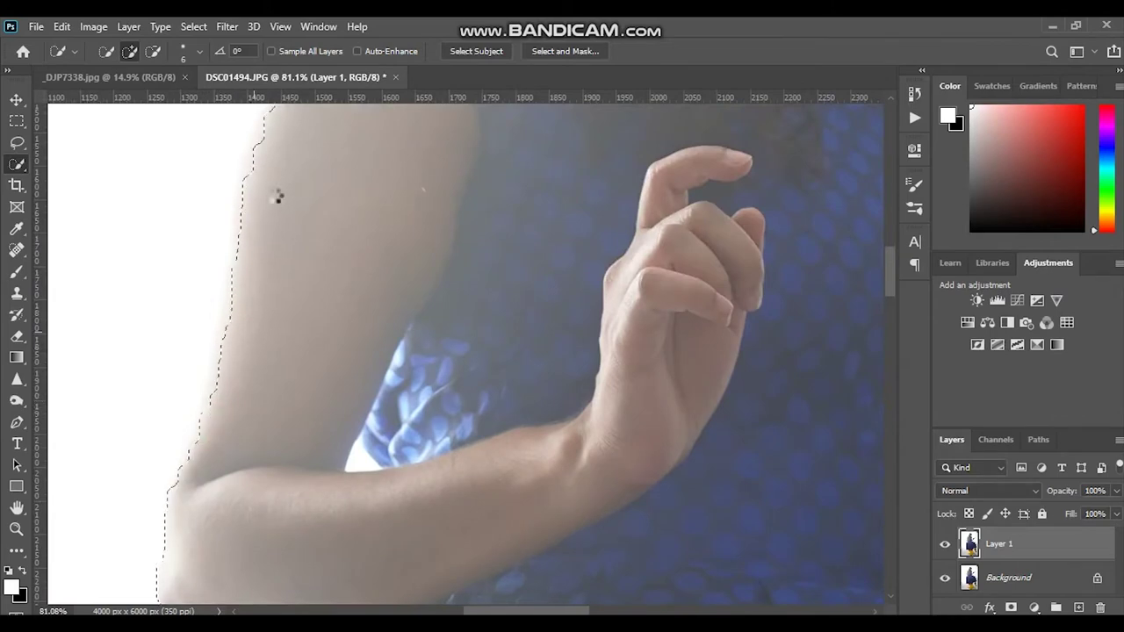
{"action": "scroll", "coordinate": [278, 197], "scroll_direction": "up", "scroll_amount": 3}
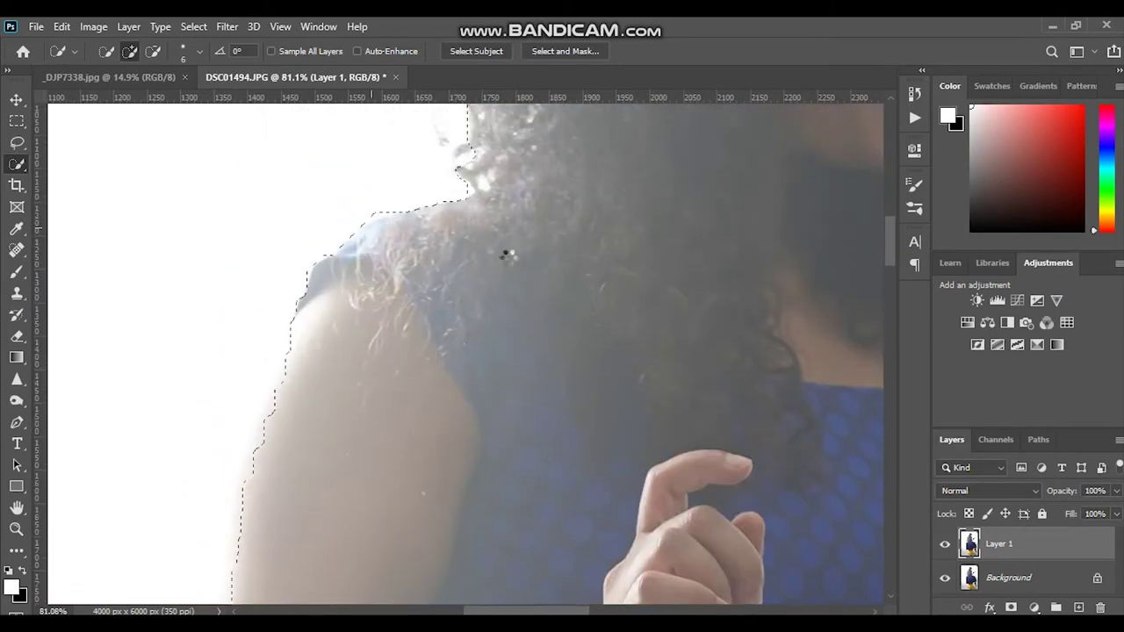
{"action": "left_click_drag", "start_coordinate": [506, 252], "coordinate": [464, 306]}
- Refine the selection in Select and Mask with Show Edge and Shift Edge -18%, then copy it to a layer
{"action": "right_click", "coordinate": [608, 283]}
{"action": "left_click", "coordinate": [667, 331]}
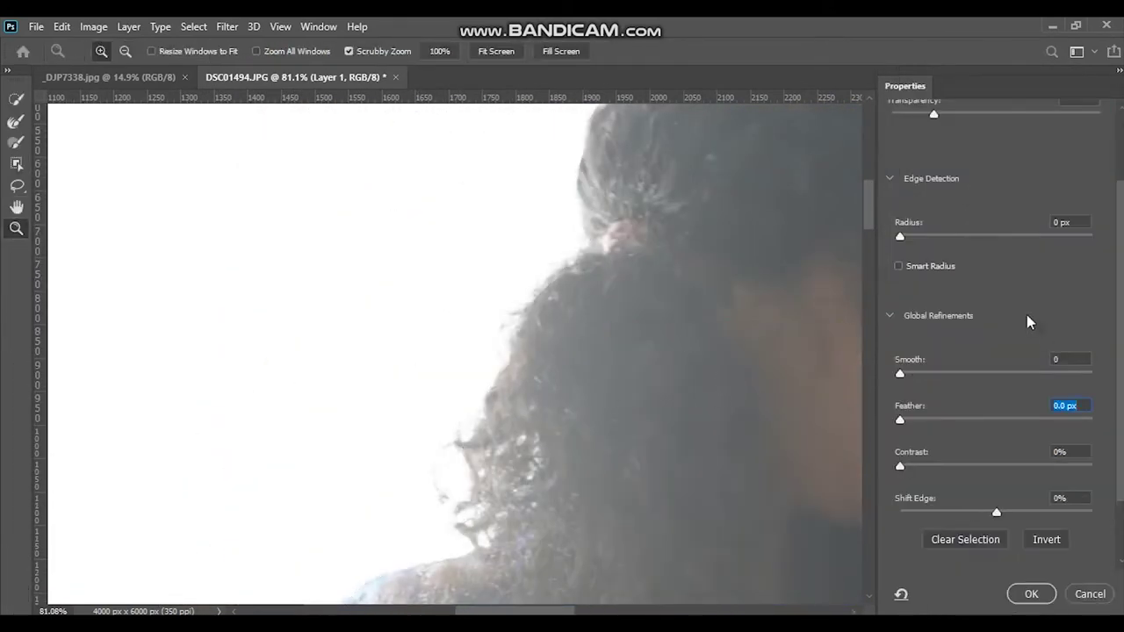
{"action": "left_click", "coordinate": [993, 131]}
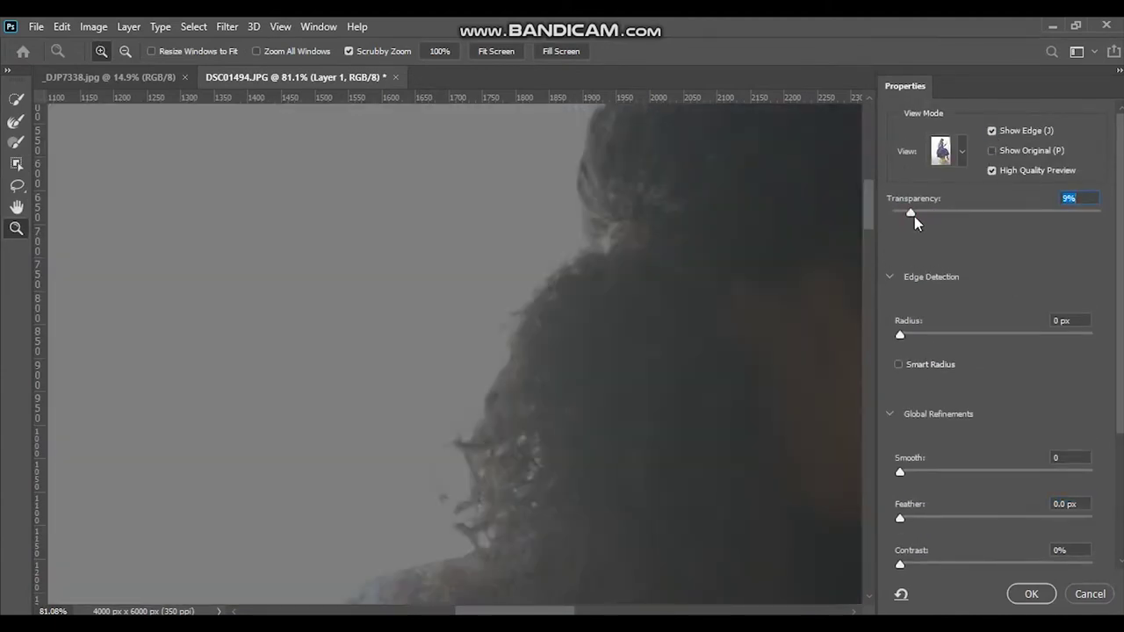
{"action": "scroll", "coordinate": [1011, 381], "scroll_direction": "down", "scroll_amount": 1}
{"action": "scroll", "coordinate": [1001, 413], "scroll_direction": "down", "scroll_amount": 2}
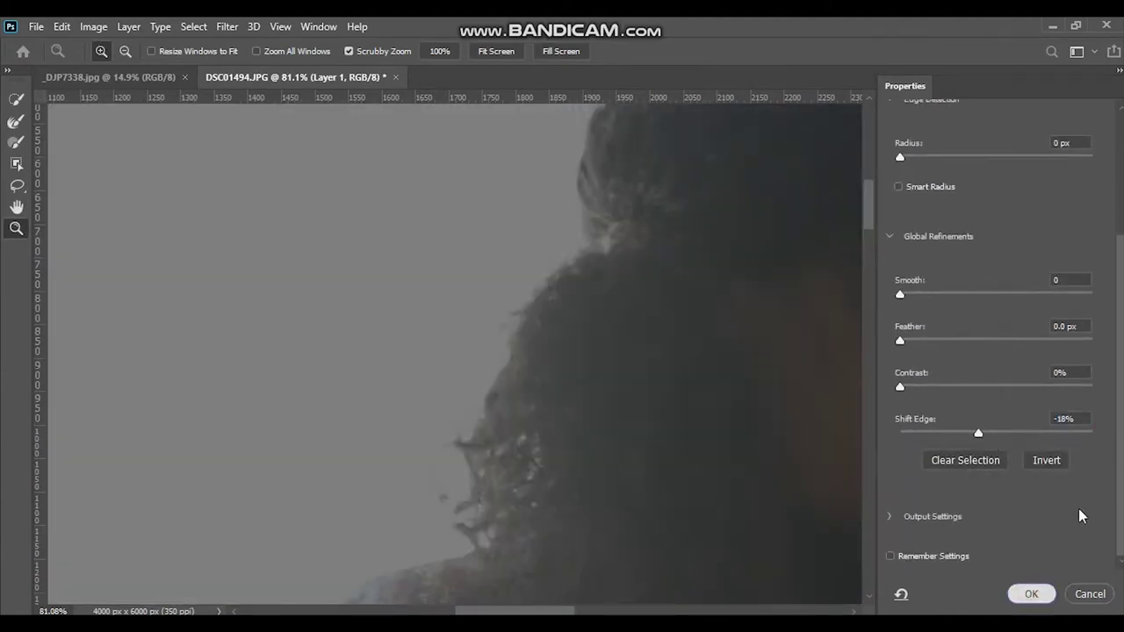
{"action": "left_click", "coordinate": [1031, 594]}
{"action": "key", "text": "ctrl+0"}
- Duplicate the woman's cut-out layer into the _DJP7338.jpg branch document
{"action": "right_click", "coordinate": [1054, 540]}
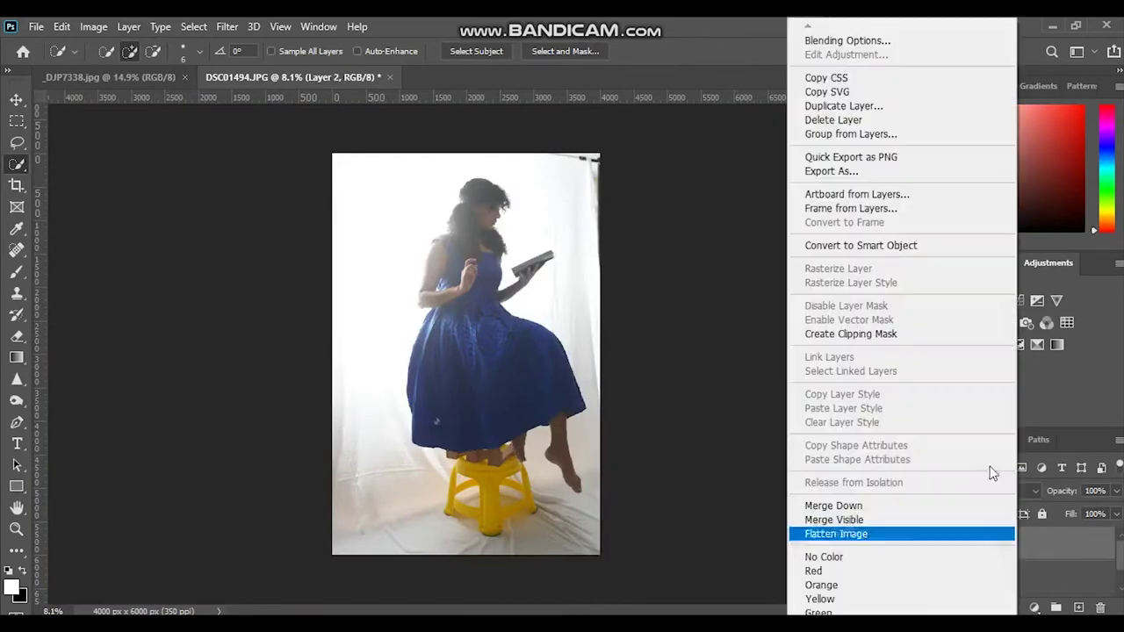
{"action": "left_click", "coordinate": [843, 105]}
{"action": "left_click", "coordinate": [489, 251]}
{"action": "left_click", "coordinate": [700, 173]}
{"action": "left_click", "coordinate": [110, 78]}
- Hide the woman's layer, then duplicate the branch Background and enlarge the copy
{"action": "left_click", "coordinate": [945, 539]}
{"action": "left_click", "coordinate": [1007, 565]}
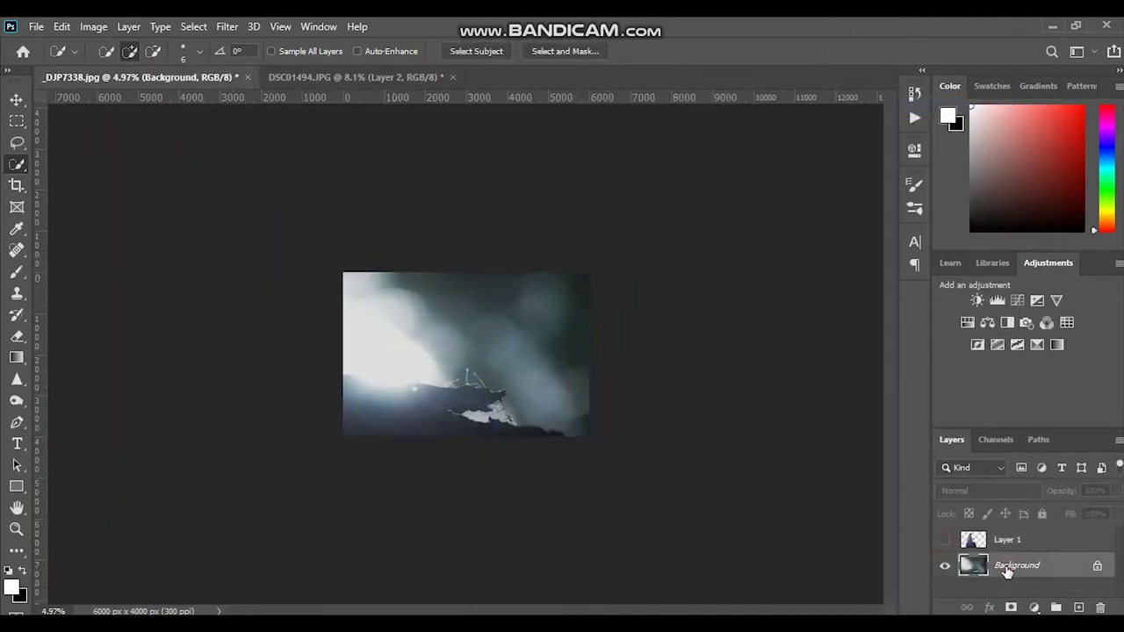
{"action": "key", "text": "ctrl+j"}
{"action": "key", "text": "ctrl+t"}
{"action": "left_click_drag", "start_coordinate": [342, 437], "coordinate": [299, 466]}
{"action": "left_click_drag", "start_coordinate": [587, 272], "coordinate": [615, 250]}
{"action": "left_click_drag", "start_coordinate": [491, 360], "coordinate": [546, 334]}
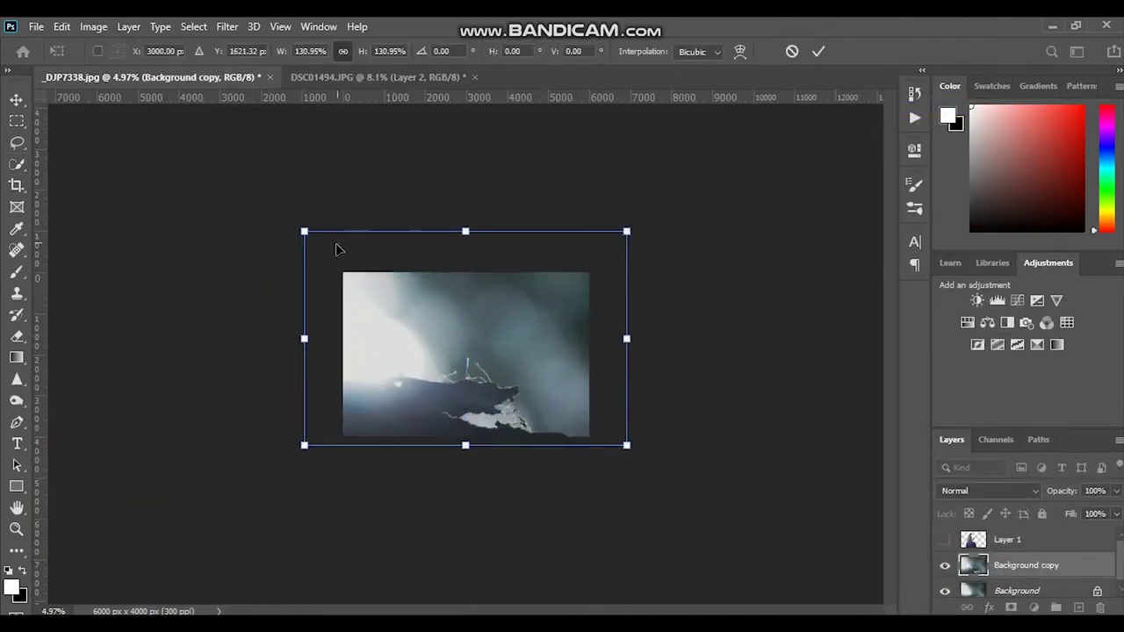
{"action": "left_click_drag", "start_coordinate": [627, 232], "coordinate": [631, 219]}
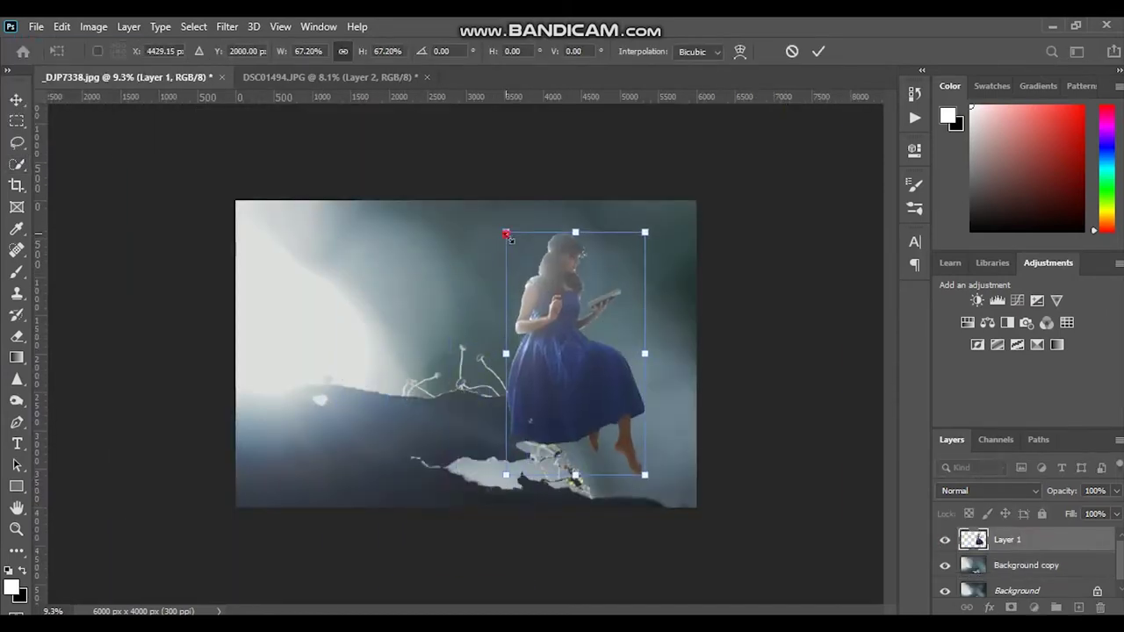
- Scale the woman to about 26%, seat her at the branch's end, and set opacity to 72%
{"action": "mouse_move", "coordinate": [507, 234]}
{"action": "left_mouse_down"}
{"action": "mouse_move", "coordinate": [547, 414]}
{"action": "mouse_move", "coordinate": [404, 404]}
{"action": "mouse_move", "coordinate": [540, 430]}
{"action": "left_mouse_up"}
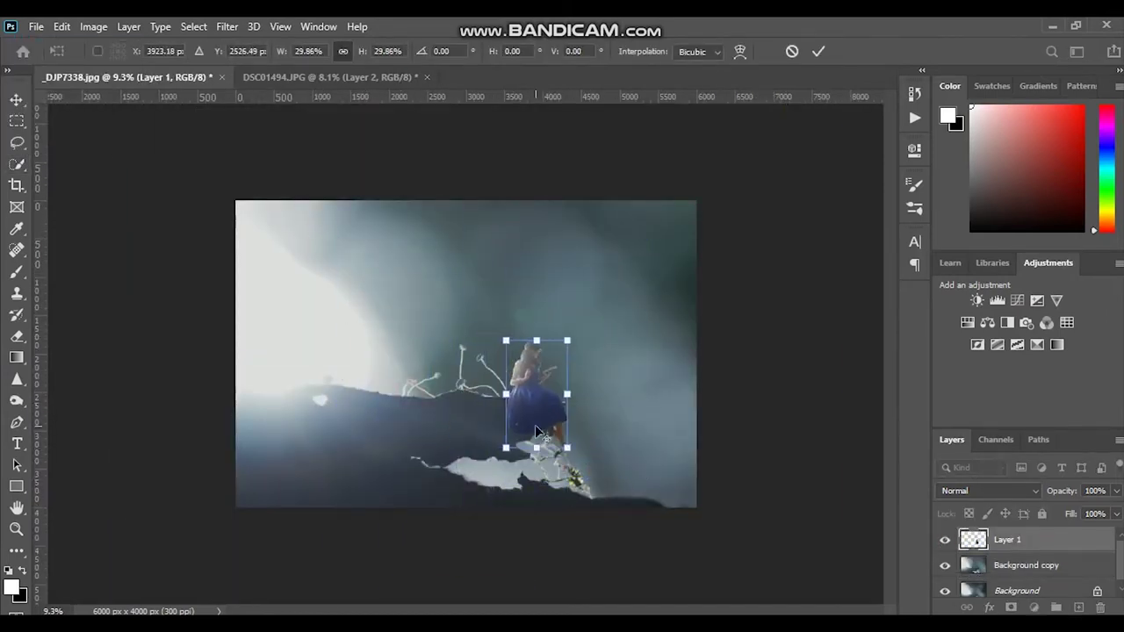
{"action": "scroll", "coordinate": [540, 430], "scroll_direction": "up", "scroll_amount": 3}
{"action": "left_click_drag", "start_coordinate": [602, 465], "coordinate": [654, 443]}
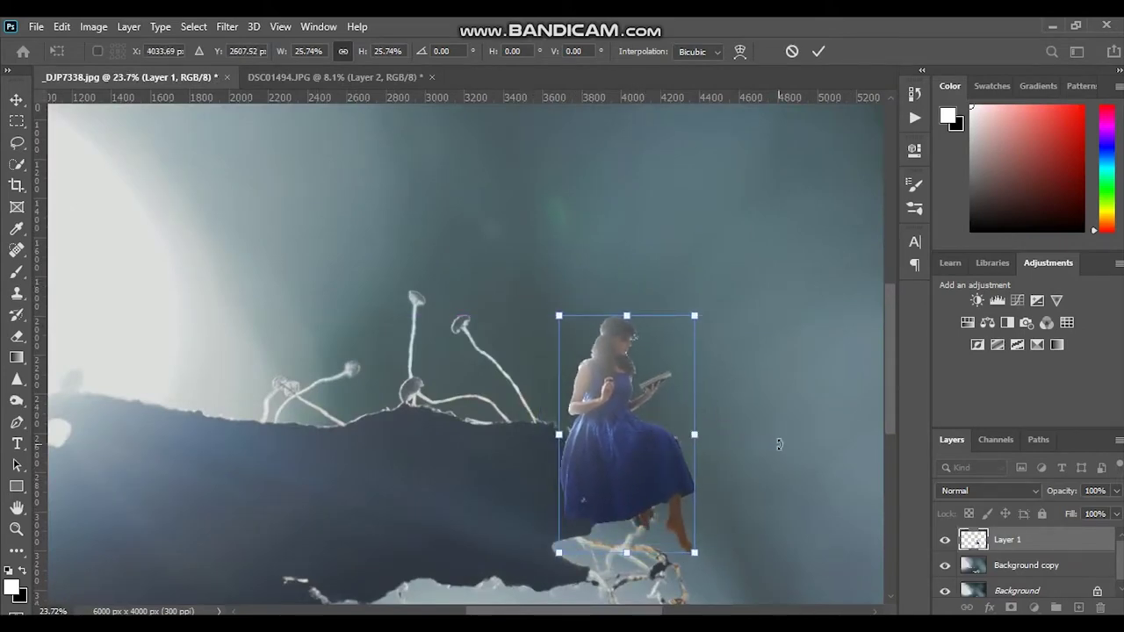
{"action": "key", "text": "Return"}
{"action": "key", "text": "7"}
{"action": "key", "text": "2"}
{"action": "scroll", "coordinate": [598, 477], "scroll_direction": "up", "scroll_amount": 5}
- Nudge the woman 13 px lower and warp a rectangular selection along her dress's left side
{"action": "key", "text": "v"}
{"action": "left_click_drag", "start_coordinate": [665, 355], "coordinate": [665, 362]}
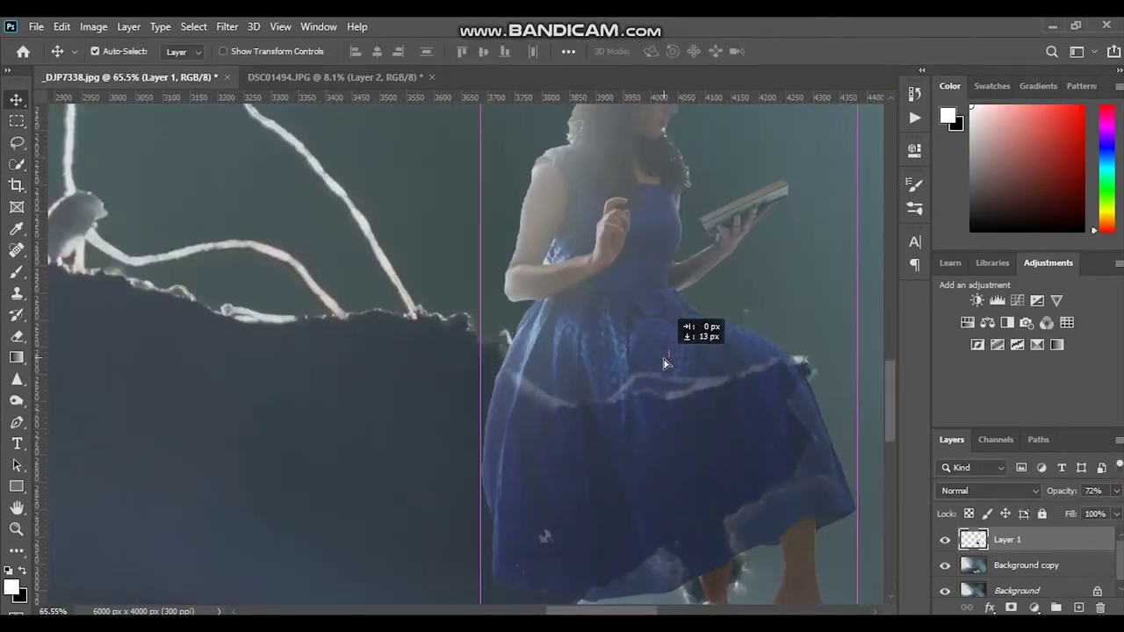
{"action": "key", "text": "m"}
{"action": "left_click_drag", "start_coordinate": [445, 305], "coordinate": [612, 604]}
{"action": "key", "text": "ctrl+t"}
{"action": "right_click", "coordinate": [525, 421]}
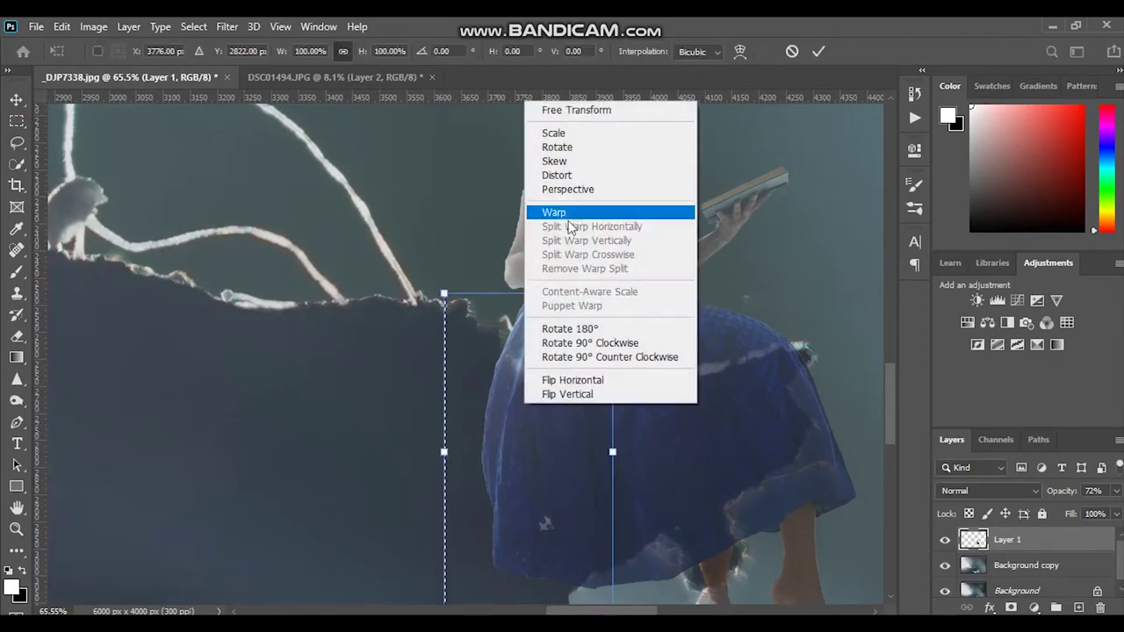
{"action": "left_click", "coordinate": [569, 212]}
{"action": "left_click_drag", "start_coordinate": [519, 339], "coordinate": [552, 303]}
{"action": "key", "text": "Return"}
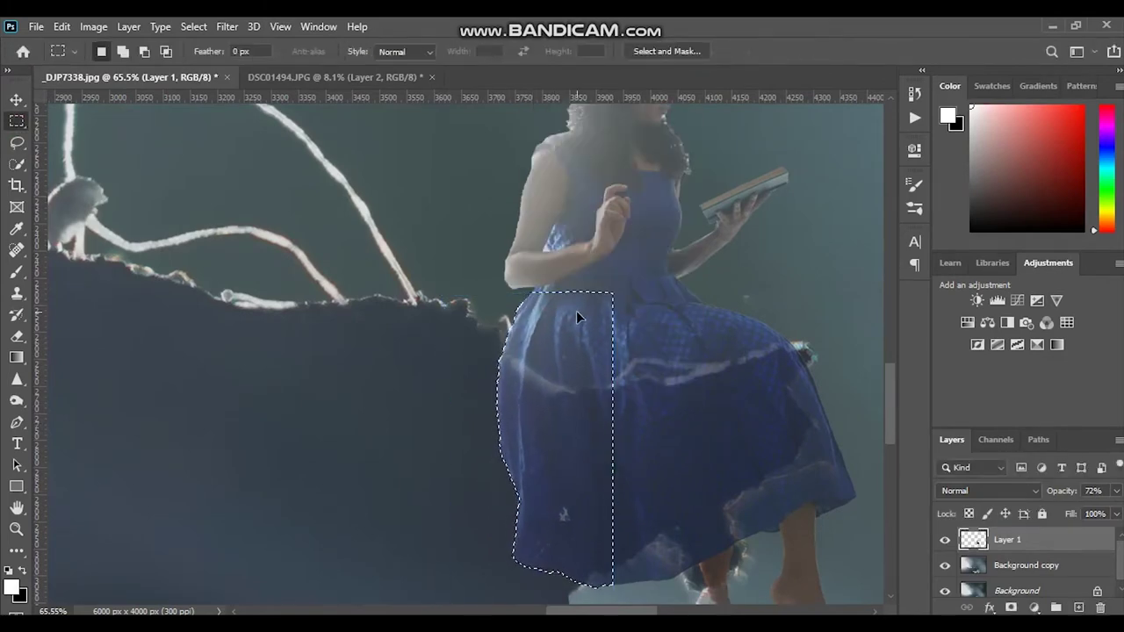
{"action": "key", "text": "ctrl+d"}
- Restore Layer 1 to 100% opacity and add a layer mask to it
{"action": "key", "text": "0"}
{"action": "scroll", "coordinate": [551, 263], "scroll_direction": "up", "scroll_amount": 3, "text": "alt"}
{"action": "scroll", "coordinate": [456, 351], "scroll_direction": "up", "scroll_amount": 3}
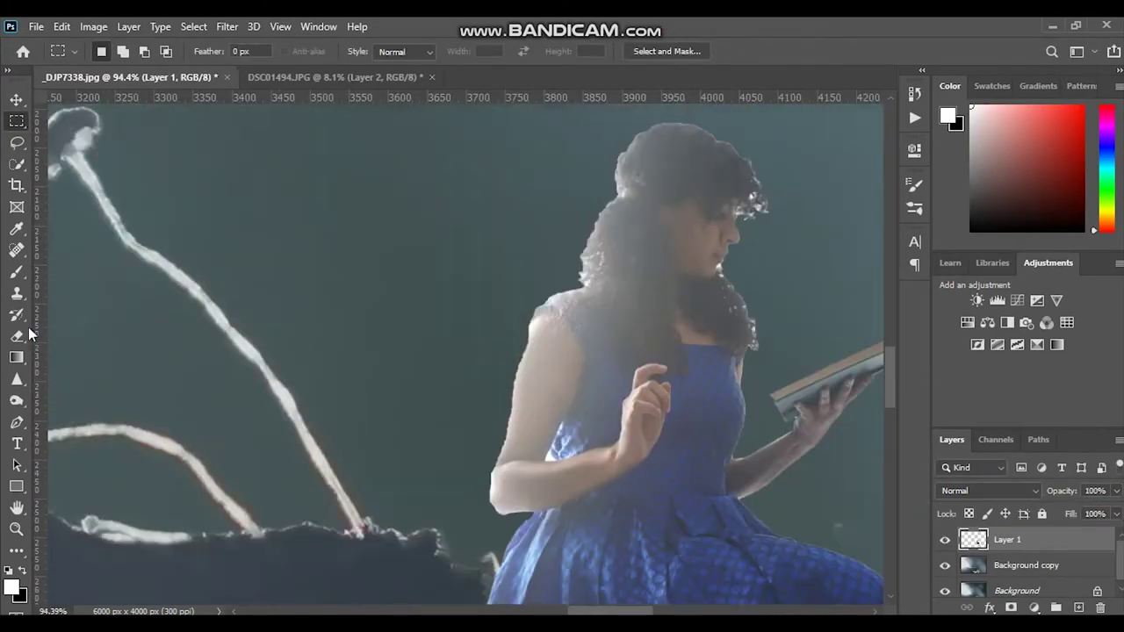
{"action": "left_click", "coordinate": [1011, 607]}
{"action": "left_click", "coordinate": [17, 272]}
{"action": "scroll", "coordinate": [522, 269], "scroll_direction": "up", "scroll_amount": 3, "text": "alt"}
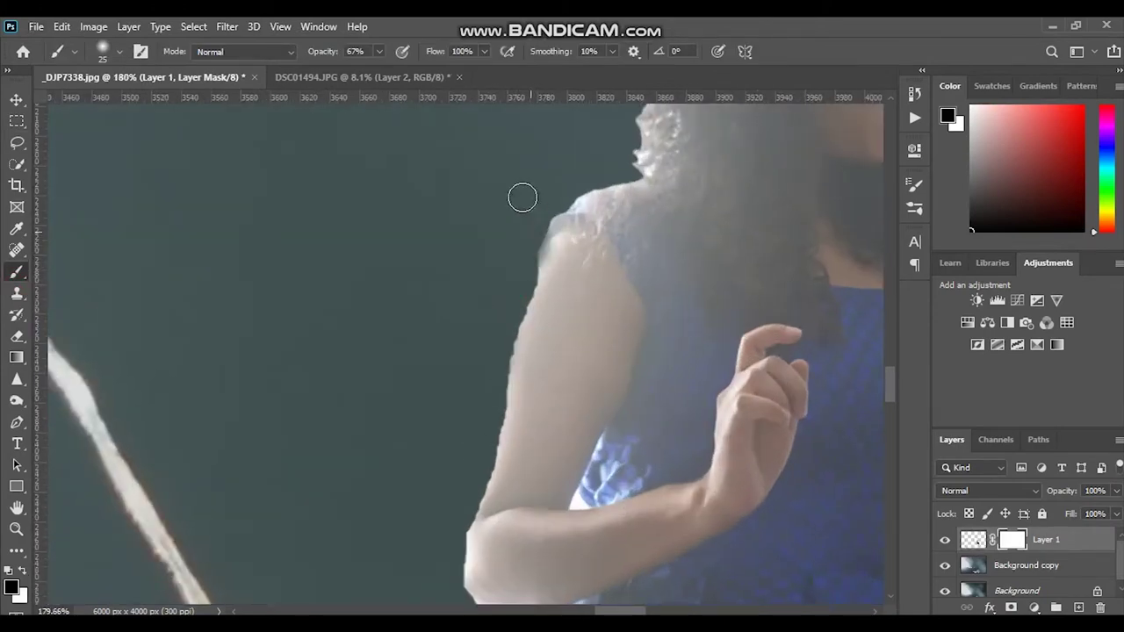
- Zoom in on the hair and paint the mask over stray bright pixels at its top edge
{"action": "scroll", "coordinate": [523, 198], "scroll_direction": "down", "scroll_amount": 3}
{"action": "scroll", "coordinate": [454, 451], "scroll_direction": "up", "scroll_amount": 3, "text": "alt"}
{"action": "scroll", "coordinate": [523, 337], "scroll_direction": "up", "scroll_amount": 4, "text": "alt"}
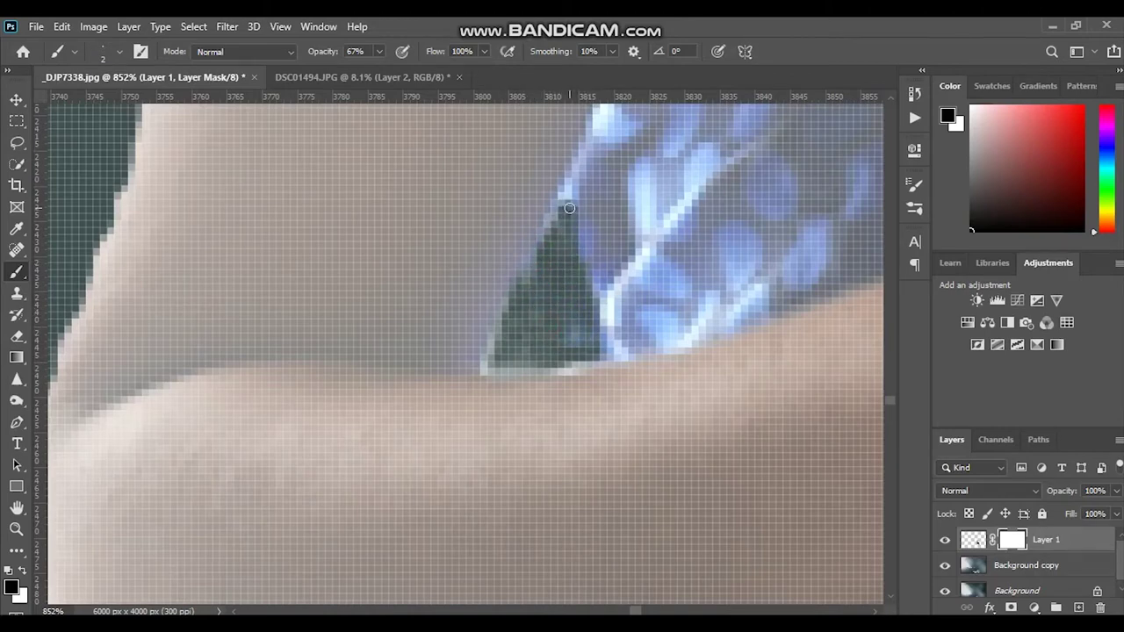
{"action": "scroll", "coordinate": [506, 340], "scroll_direction": "down", "scroll_amount": 4, "text": "alt"}
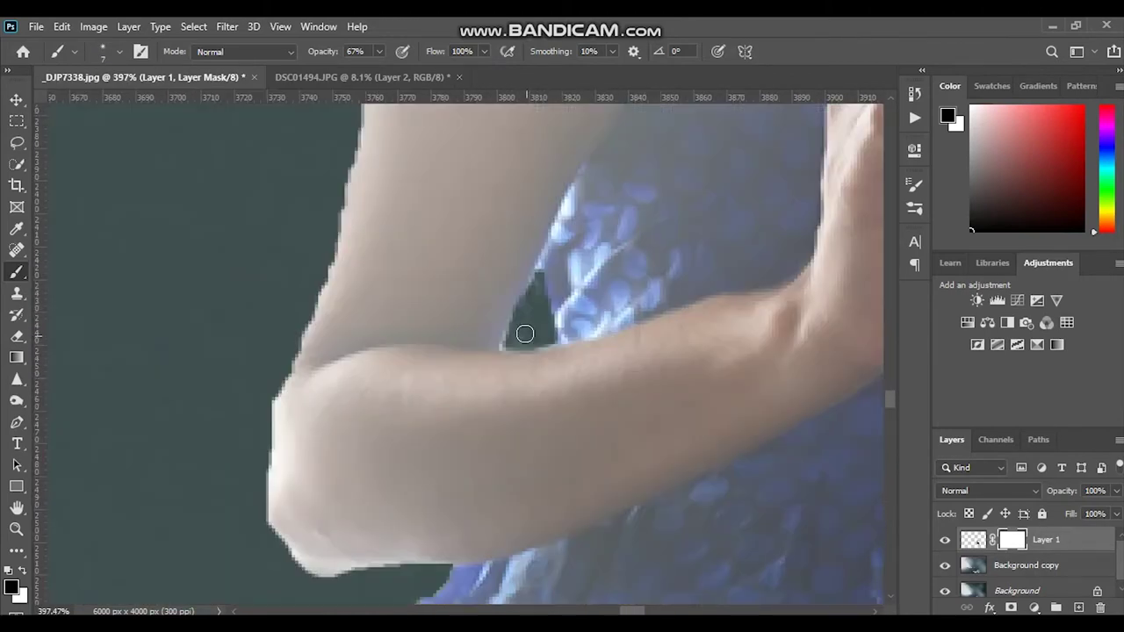
{"action": "scroll", "coordinate": [535, 296], "scroll_direction": "down", "scroll_amount": 3}
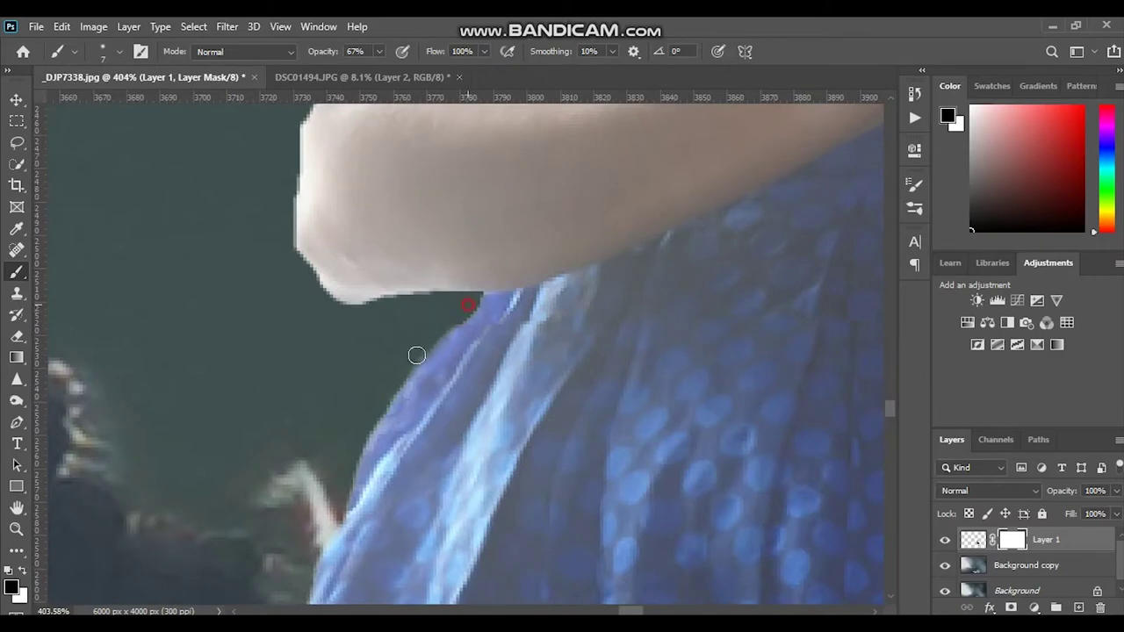
{"action": "scroll", "coordinate": [319, 314], "scroll_direction": "up", "scroll_amount": 1}
{"action": "scroll", "coordinate": [369, 404], "scroll_direction": "up", "scroll_amount": 1}
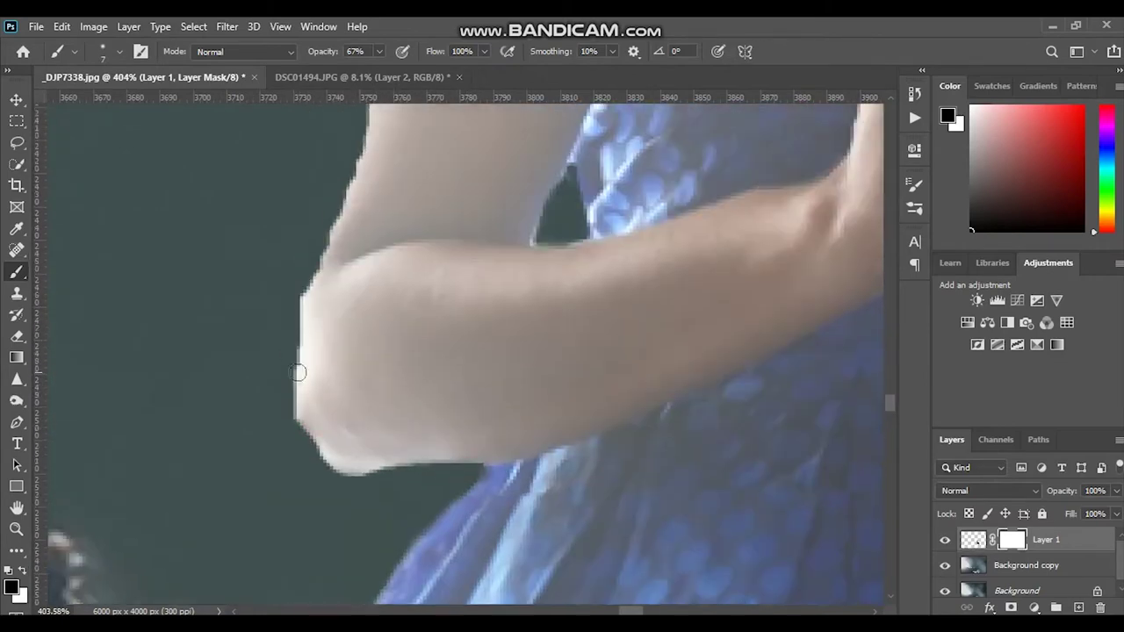
{"action": "scroll", "coordinate": [296, 371], "scroll_direction": "up", "scroll_amount": 1}
{"action": "scroll", "coordinate": [329, 264], "scroll_direction": "up", "scroll_amount": 1}
{"action": "scroll", "coordinate": [369, 289], "scroll_direction": "up", "scroll_amount": 3}
{"action": "scroll", "coordinate": [413, 176], "scroll_direction": "down", "scroll_amount": 3, "text": "alt"}
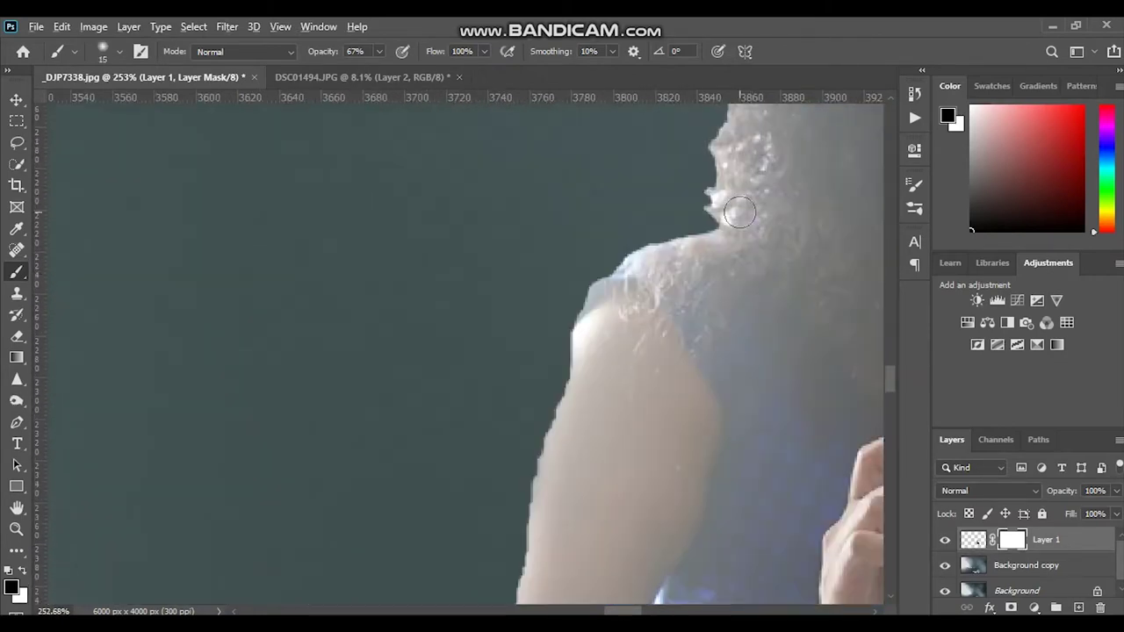
{"action": "scroll", "coordinate": [702, 281], "scroll_direction": "up", "scroll_amount": 2, "text": "alt"}
{"action": "scroll", "coordinate": [703, 281], "scroll_direction": "down", "scroll_amount": 4, "text": "alt"}
{"action": "scroll", "coordinate": [517, 394], "scroll_direction": "up", "scroll_amount": 4, "text": "alt"}
{"action": "scroll", "coordinate": [391, 424], "scroll_direction": "up", "scroll_amount": 2, "text": "alt"}
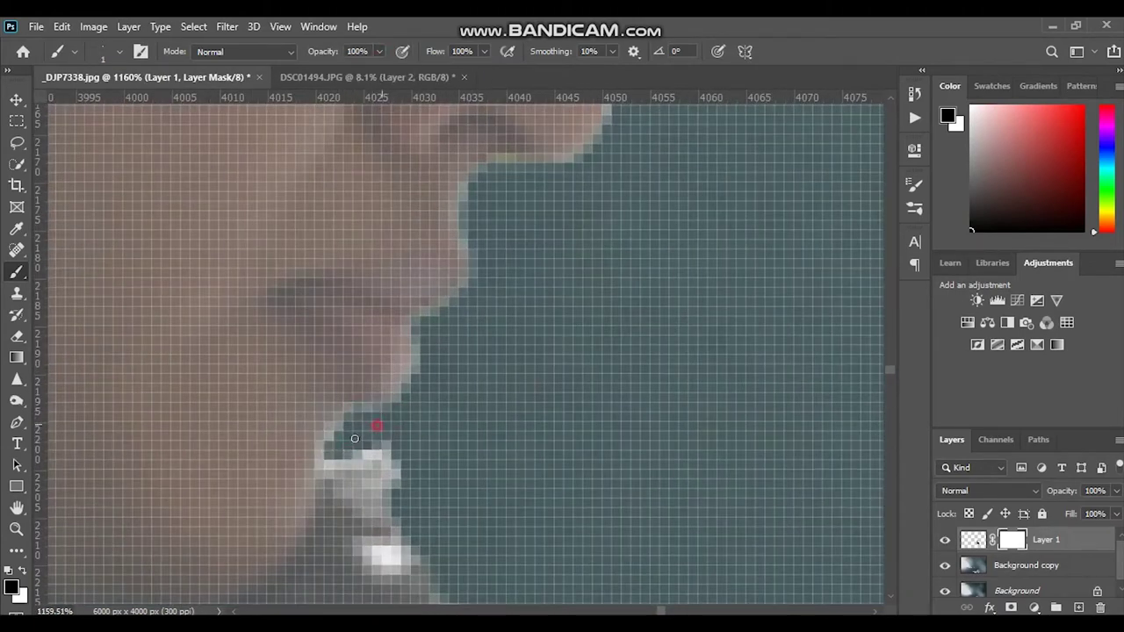
{"action": "scroll", "coordinate": [386, 466], "scroll_direction": "down", "scroll_amount": 1}
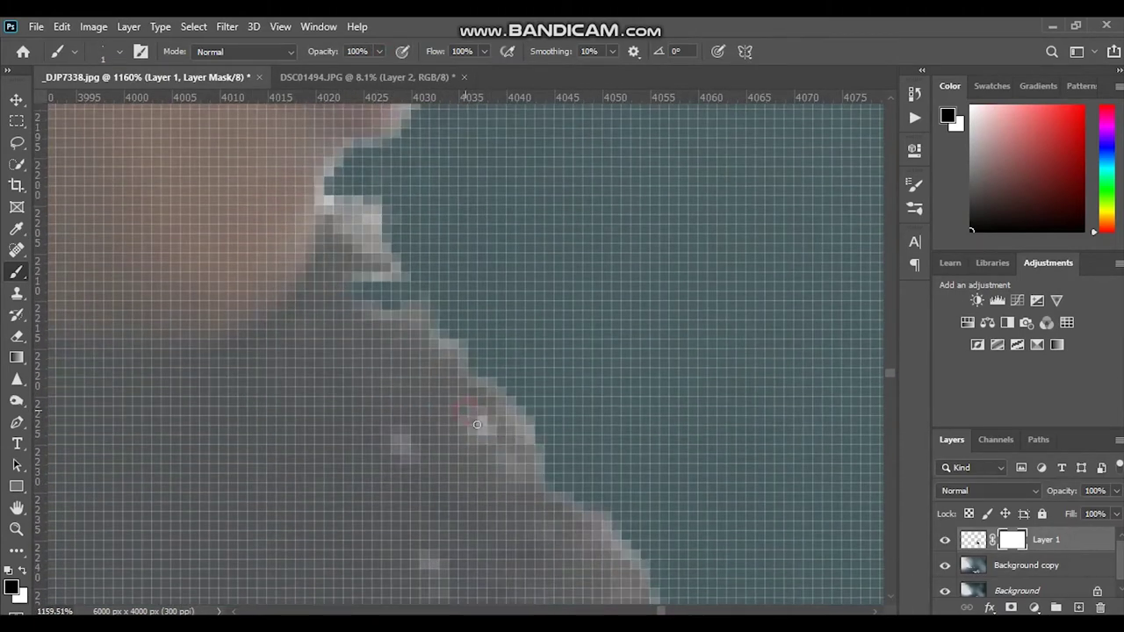
{"action": "scroll", "coordinate": [403, 482], "scroll_direction": "down", "scroll_amount": 2}
{"action": "scroll", "coordinate": [472, 431], "scroll_direction": "down", "scroll_amount": 2}
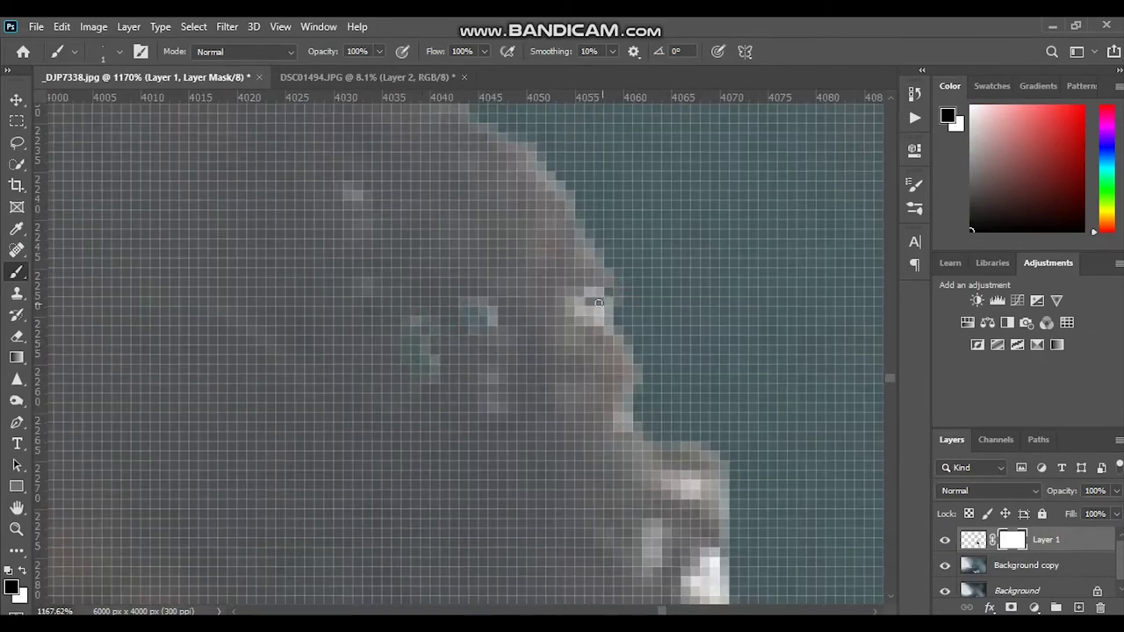
{"action": "scroll", "coordinate": [633, 396], "scroll_direction": "down", "scroll_amount": 2}
{"action": "scroll", "coordinate": [693, 357], "scroll_direction": "down", "scroll_amount": 2}
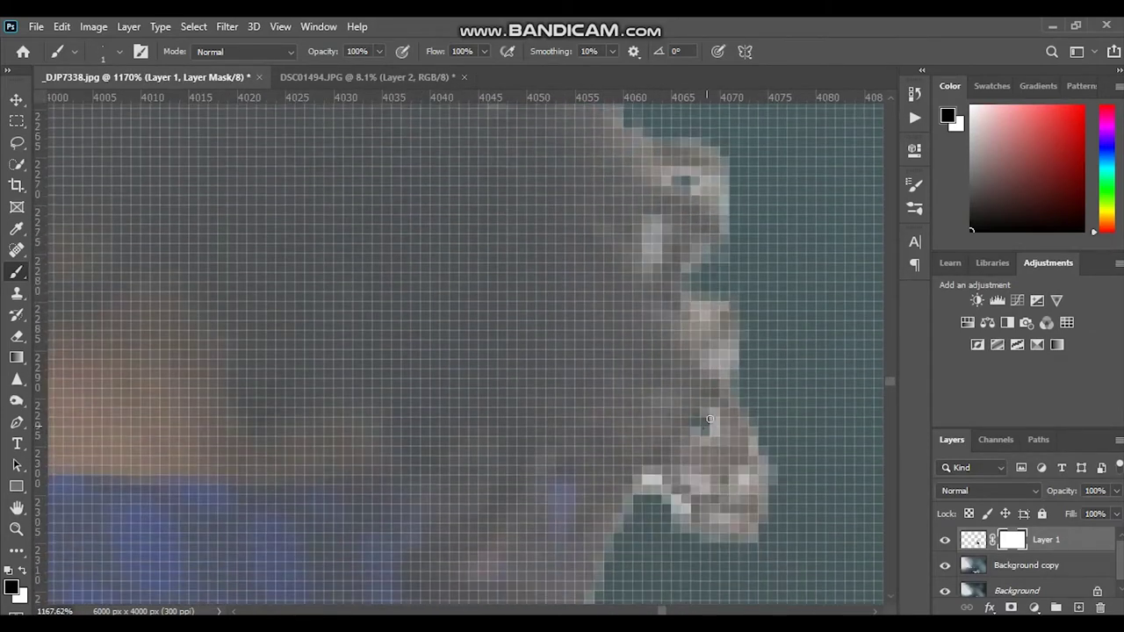
{"action": "scroll", "coordinate": [682, 521], "scroll_direction": "down", "scroll_amount": 5}
{"action": "scroll", "coordinate": [575, 452], "scroll_direction": "up", "scroll_amount": 6}
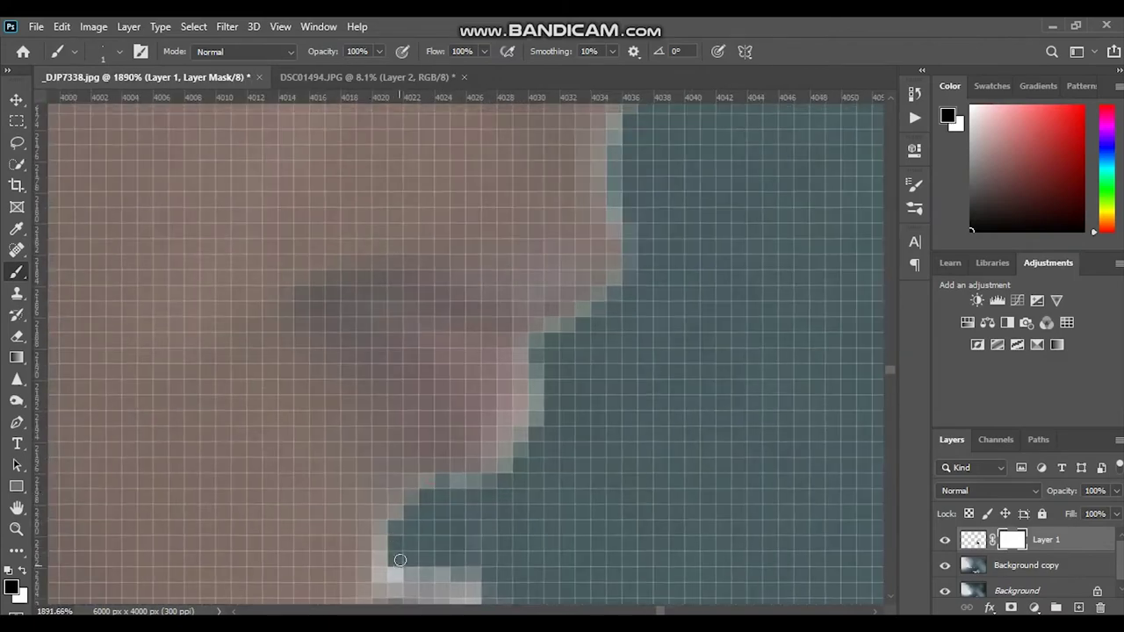
{"action": "scroll", "coordinate": [581, 480], "scroll_direction": "down", "scroll_amount": 5}
{"action": "scroll", "coordinate": [662, 238], "scroll_direction": "up", "scroll_amount": 6}
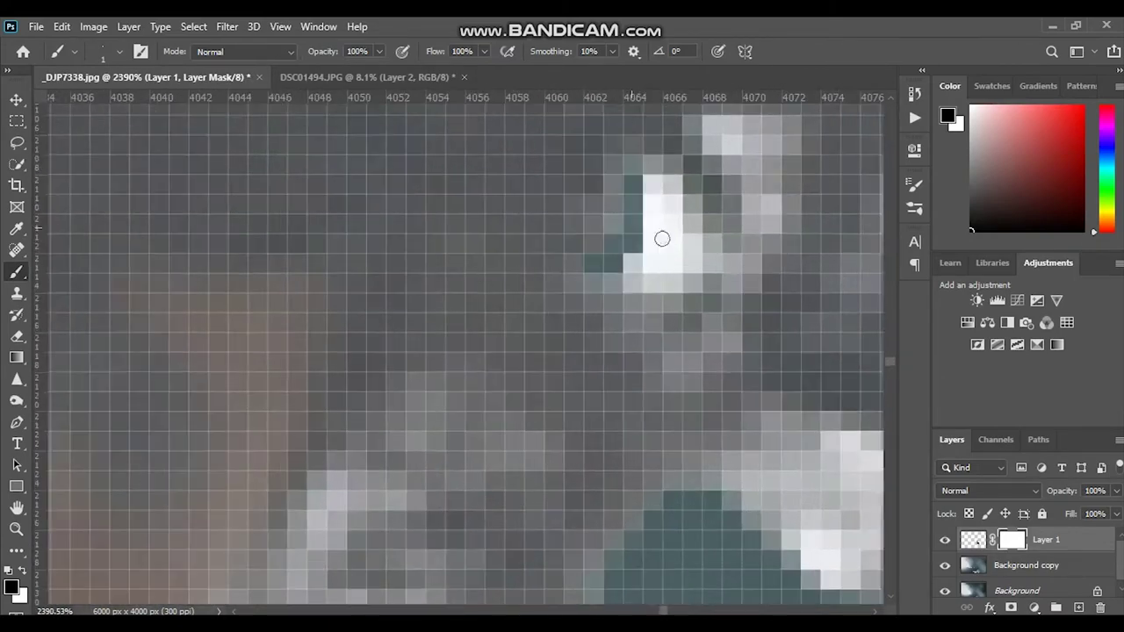
{"action": "left_click_drag", "start_coordinate": [662, 238], "coordinate": [733, 243]}
- Mask out the remaining bright fringe and spots along the side of the woman's hair
{"action": "scroll", "coordinate": [552, 416], "scroll_direction": "down", "scroll_amount": 2}
{"action": "scroll", "coordinate": [597, 440], "scroll_direction": "down", "scroll_amount": 2}
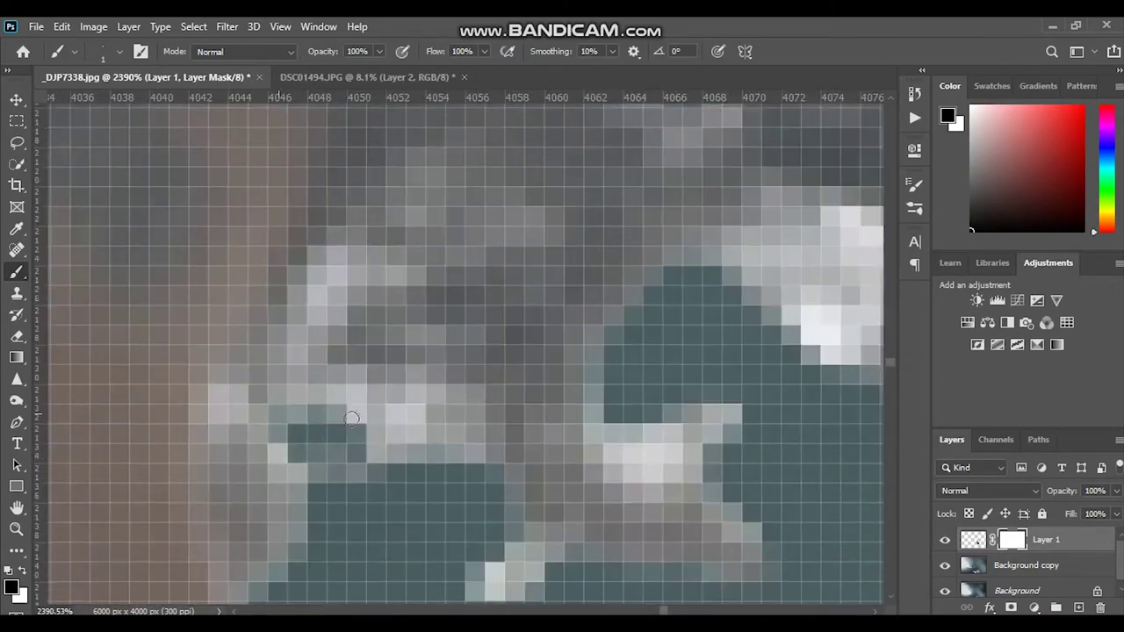
{"action": "scroll", "coordinate": [633, 467], "scroll_direction": "down", "scroll_amount": 1}
{"action": "left_click_drag", "start_coordinate": [646, 349], "coordinate": [676, 378]}
{"action": "scroll", "coordinate": [693, 395], "scroll_direction": "right", "scroll_amount": 3}
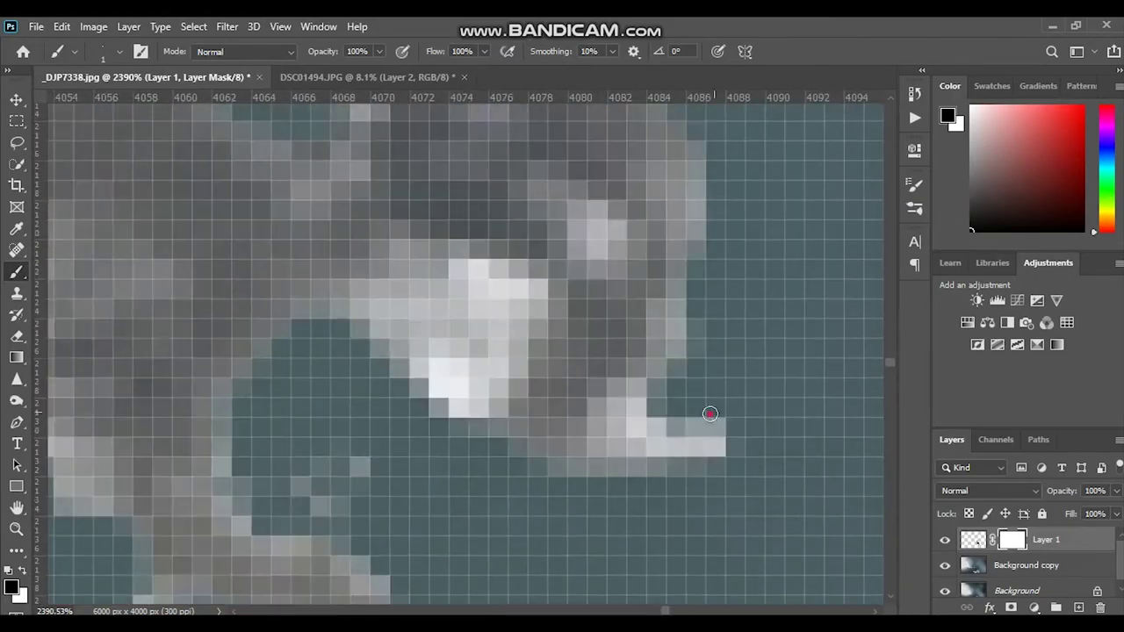
{"action": "mouse_move", "coordinate": [709, 414]}
{"action": "left_mouse_down"}
{"action": "mouse_move", "coordinate": [632, 439]}
{"action": "mouse_move", "coordinate": [484, 308]}
{"action": "mouse_move", "coordinate": [420, 340]}
{"action": "mouse_move", "coordinate": [609, 244]}
{"action": "left_mouse_up"}
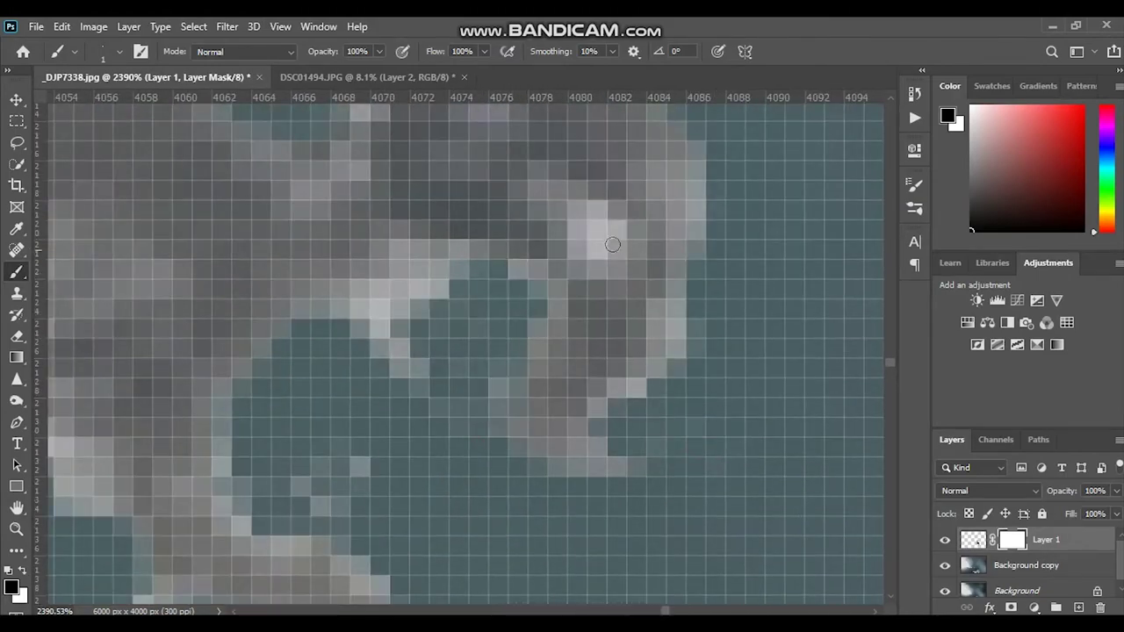
{"action": "scroll", "coordinate": [565, 431], "scroll_direction": "down", "scroll_amount": 3}
{"action": "scroll", "coordinate": [544, 403], "scroll_direction": "up", "scroll_amount": 1}
{"action": "left_click_drag", "start_coordinate": [545, 369], "coordinate": [522, 385]}
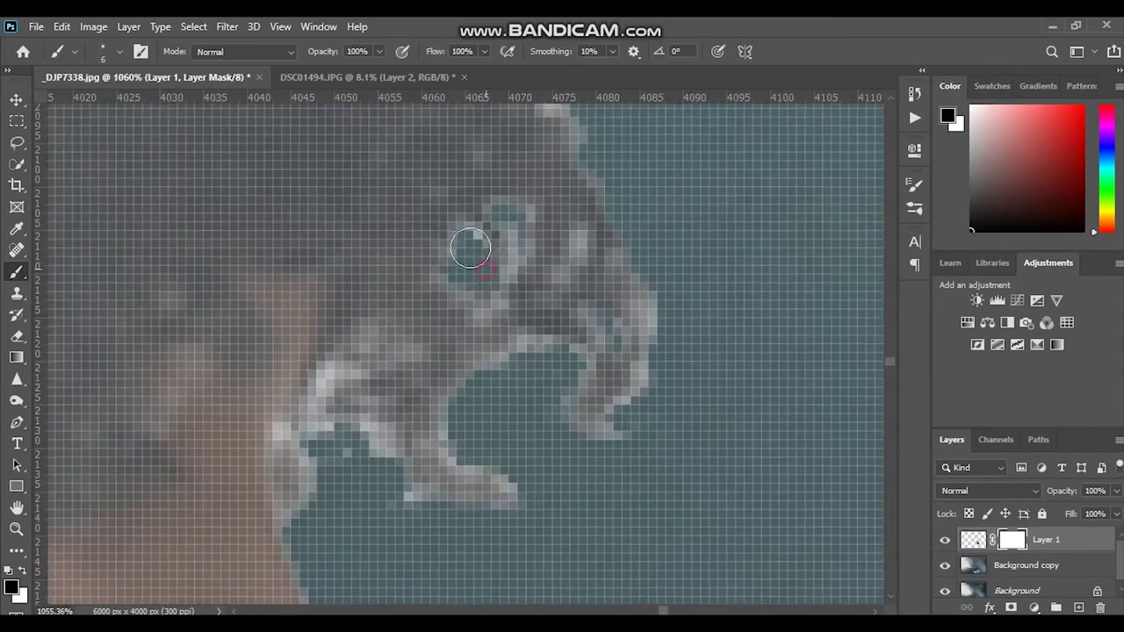
- Lower the brush opacity to 61% and zoom around to check the masked edges
{"action": "key", "text": "6"}
{"action": "key", "text": "1"}
{"action": "scroll", "coordinate": [494, 118], "scroll_direction": "down", "scroll_amount": 3}
{"action": "scroll", "coordinate": [261, 226], "scroll_direction": "down", "scroll_amount": 2}
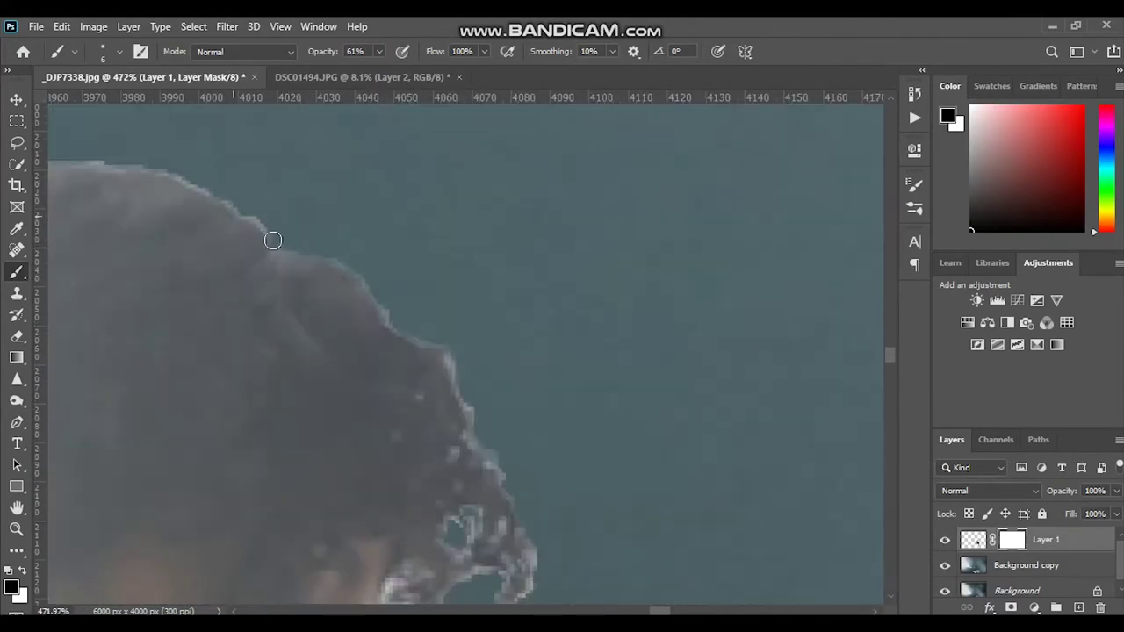
{"action": "scroll", "coordinate": [272, 239], "scroll_direction": "down", "scroll_amount": 5}
{"action": "scroll", "coordinate": [272, 263], "scroll_direction": "down", "scroll_amount": 2}
{"action": "scroll", "coordinate": [326, 464], "scroll_direction": "down", "scroll_amount": 4}
{"action": "scroll", "coordinate": [551, 564], "scroll_direction": "up", "scroll_amount": 6}
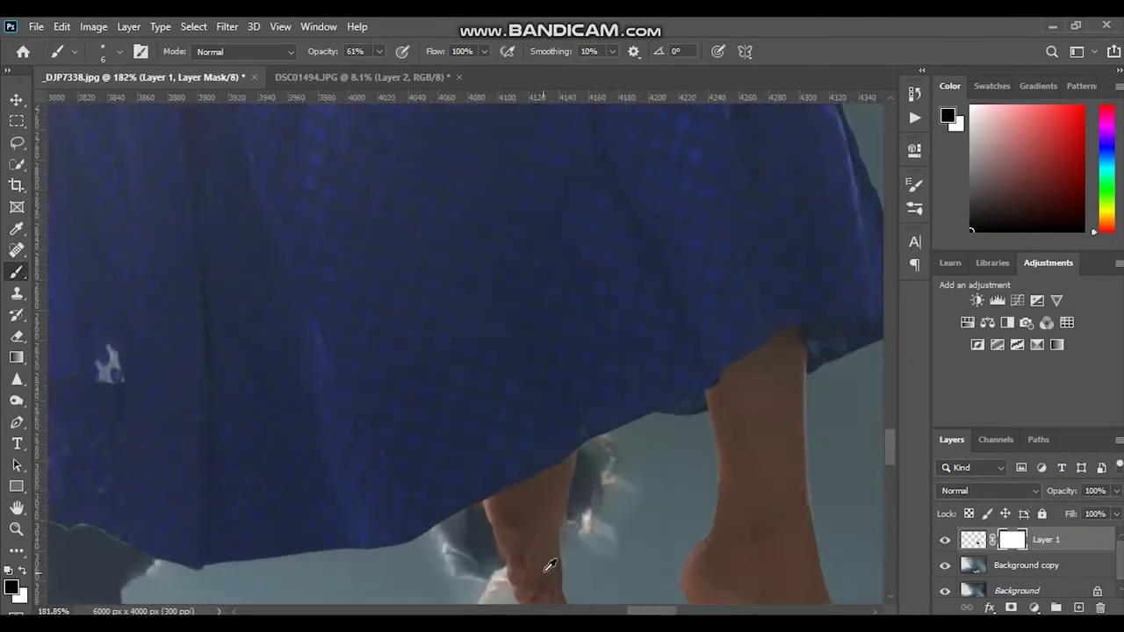
{"action": "scroll", "coordinate": [551, 564], "scroll_direction": "down", "scroll_amount": 3}
{"action": "scroll", "coordinate": [550, 527], "scroll_direction": "down", "scroll_amount": 2}
{"action": "key", "text": "j"}
{"action": "scroll", "coordinate": [546, 554], "scroll_direction": "up", "scroll_amount": 1}
- Create Layer 2 above the woman and paint soft white light along her arm's left edge
{"action": "scroll", "coordinate": [546, 554], "scroll_direction": "up", "scroll_amount": 3}
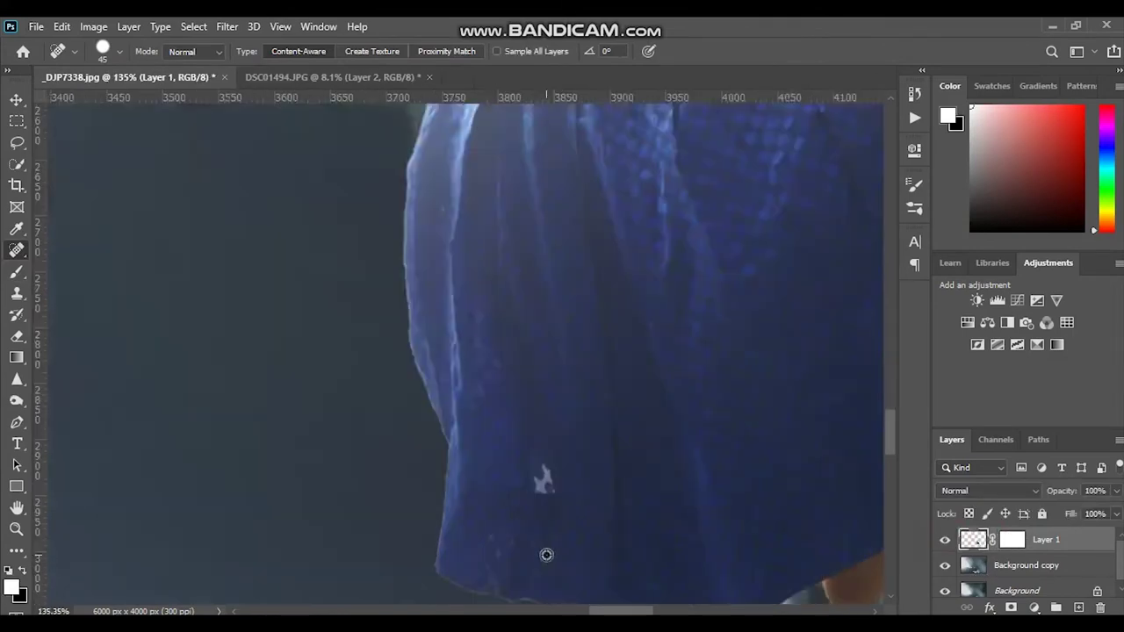
{"action": "scroll", "coordinate": [546, 554], "scroll_direction": "down", "scroll_amount": 2}
{"action": "scroll", "coordinate": [665, 446], "scroll_direction": "down", "scroll_amount": 3}
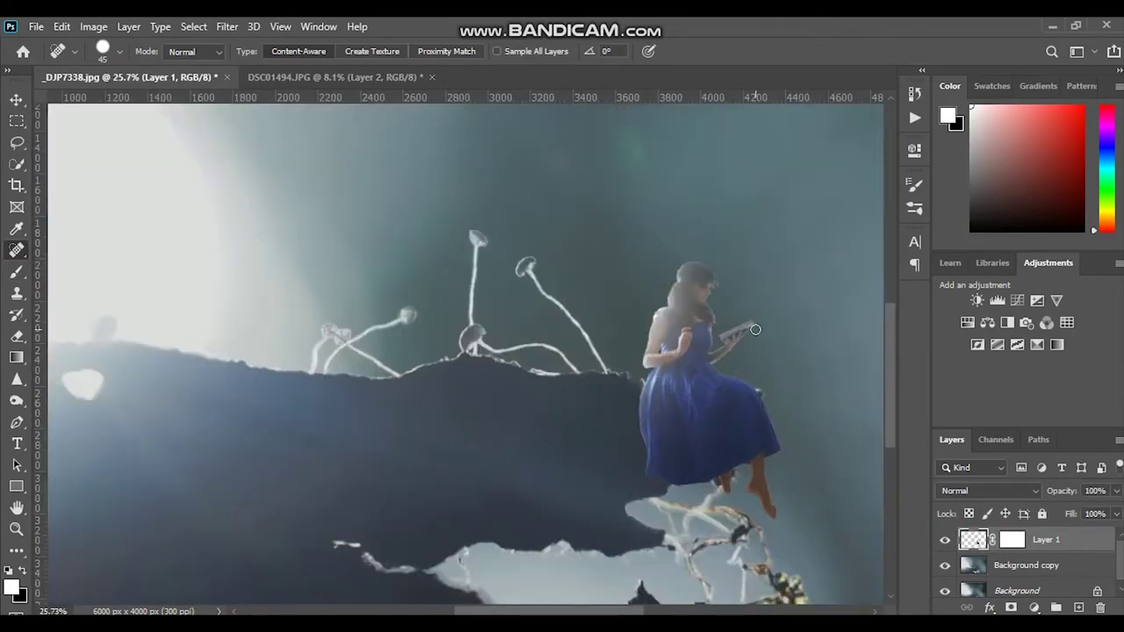
{"action": "scroll", "coordinate": [755, 330], "scroll_direction": "up", "scroll_amount": 1}
{"action": "left_click", "coordinate": [17, 400]}
{"action": "scroll", "coordinate": [586, 334], "scroll_direction": "up", "scroll_amount": 6}
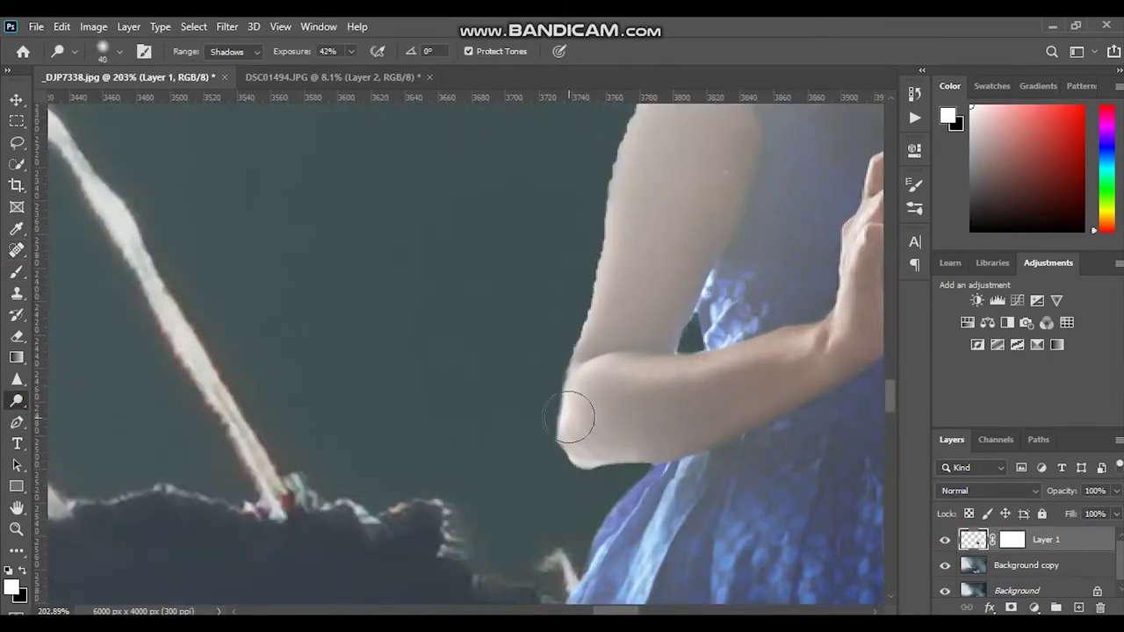
{"action": "scroll", "coordinate": [632, 270], "scroll_direction": "up", "scroll_amount": 2}
{"action": "left_click", "coordinate": [17, 271]}
{"action": "key", "text": "ctrl+shift+alt+n"}
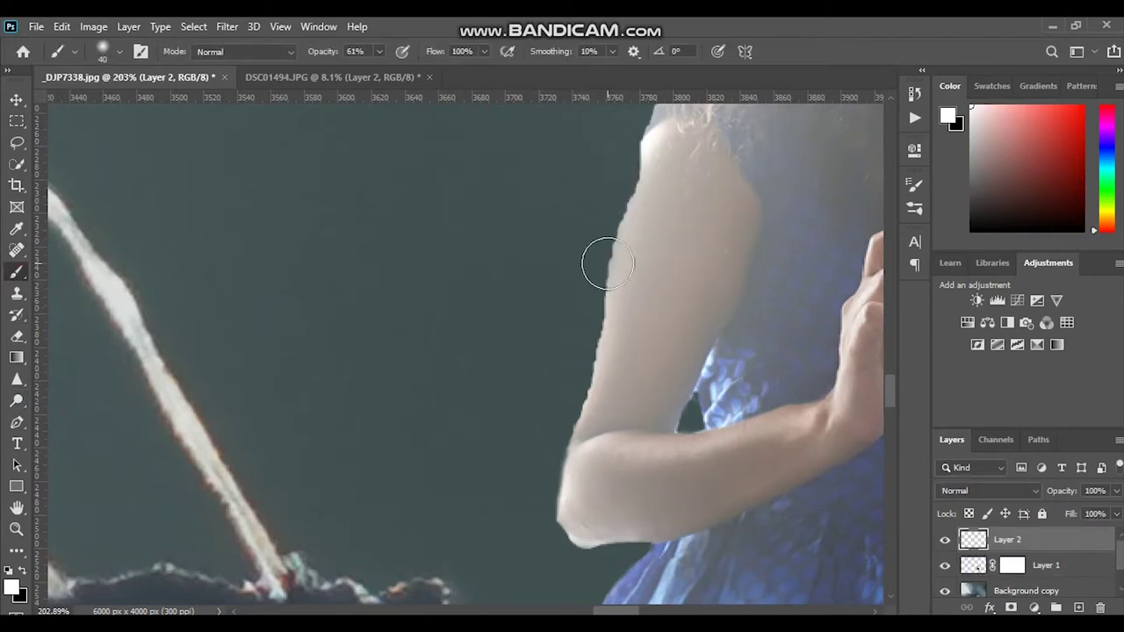
{"action": "left_click_drag", "start_coordinate": [608, 263], "coordinate": [580, 430]}
- Extend the white glow from shoulder to elbow and add a layer mask to Layer 2
{"action": "left_click_drag", "start_coordinate": [603, 319], "coordinate": [632, 136]}
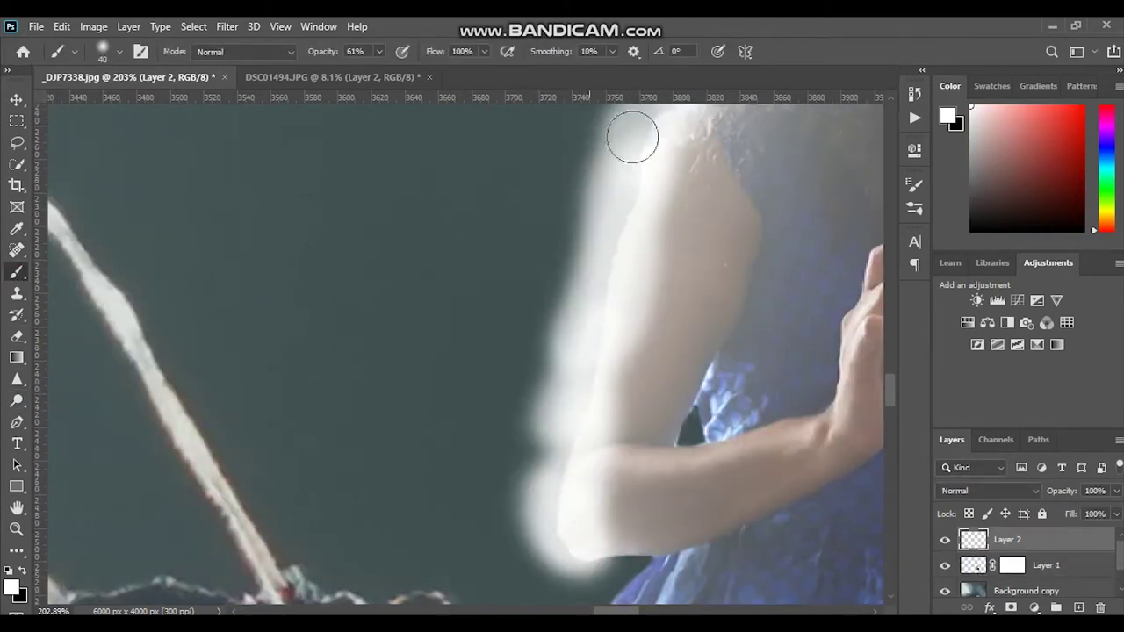
{"action": "left_click", "coordinate": [1011, 607]}
{"action": "type", "text": "21"}
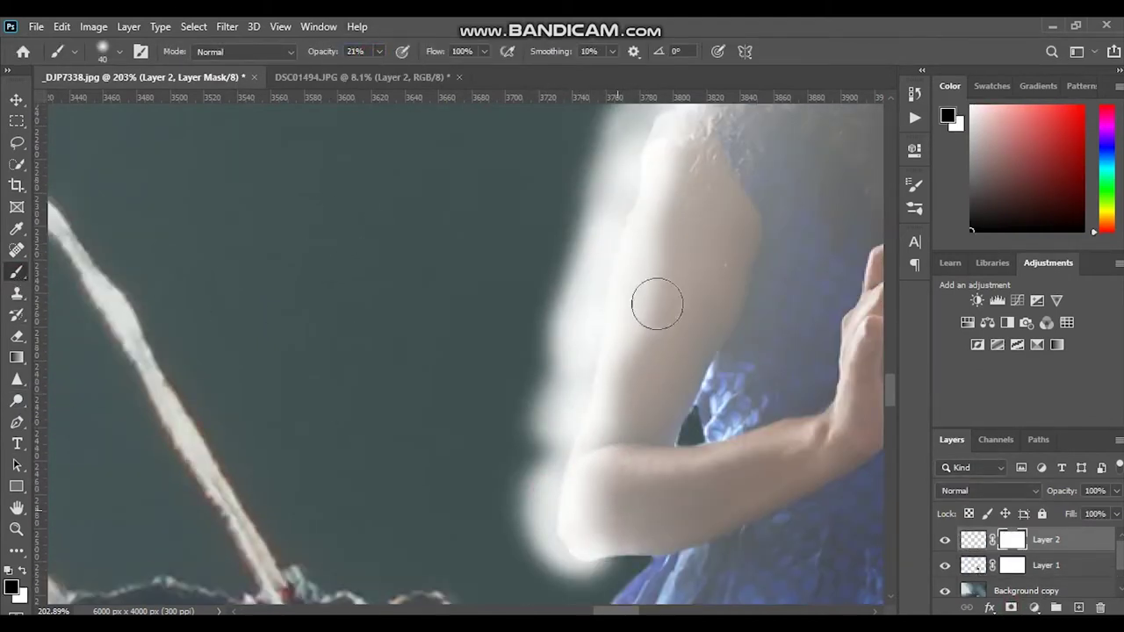
{"action": "scroll", "coordinate": [673, 308], "scroll_direction": "up", "scroll_amount": 2}
{"action": "scroll", "coordinate": [698, 296], "scroll_direction": "down", "scroll_amount": 3}
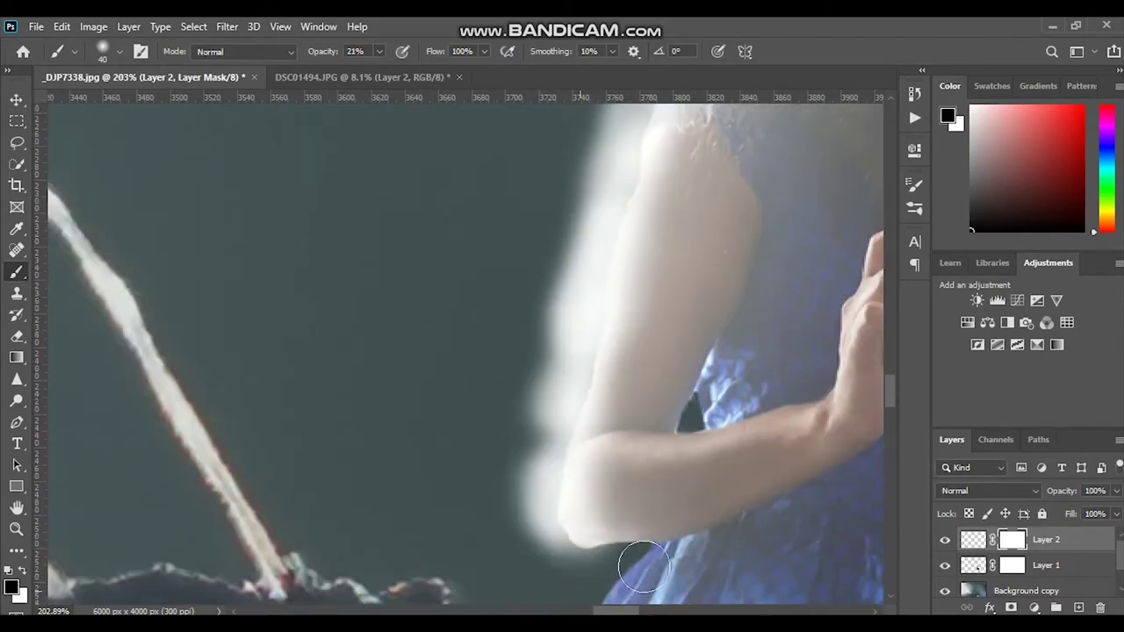
{"action": "key", "text": "0"}
{"action": "scroll", "coordinate": [465, 246], "scroll_direction": "up", "scroll_amount": 2}
- Mask away the glow along the arm's left edge at full brush opacity
{"action": "left_click_drag", "start_coordinate": [519, 384], "coordinate": [601, 192]}
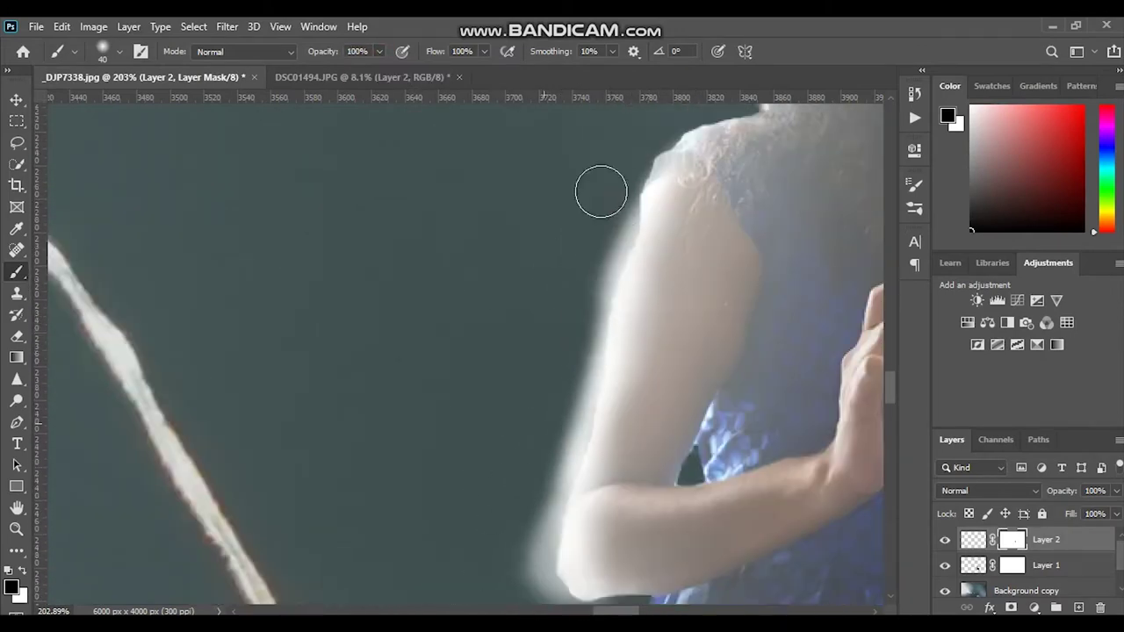
{"action": "scroll", "coordinate": [521, 507], "scroll_direction": "down", "scroll_amount": 3}
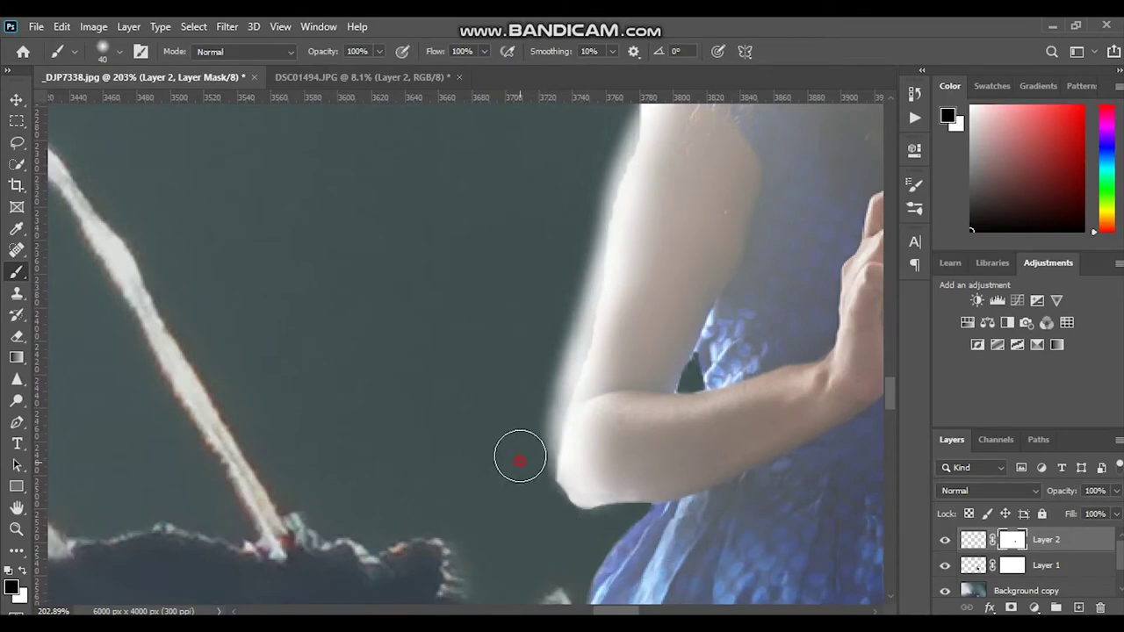
{"action": "left_click_drag", "start_coordinate": [500, 489], "coordinate": [509, 367]}
{"action": "scroll", "coordinate": [509, 366], "scroll_direction": "up", "scroll_amount": 3}
{"action": "left_click_drag", "start_coordinate": [610, 176], "coordinate": [606, 351]}
{"action": "scroll", "coordinate": [400, 246], "scroll_direction": "down", "scroll_amount": 3}
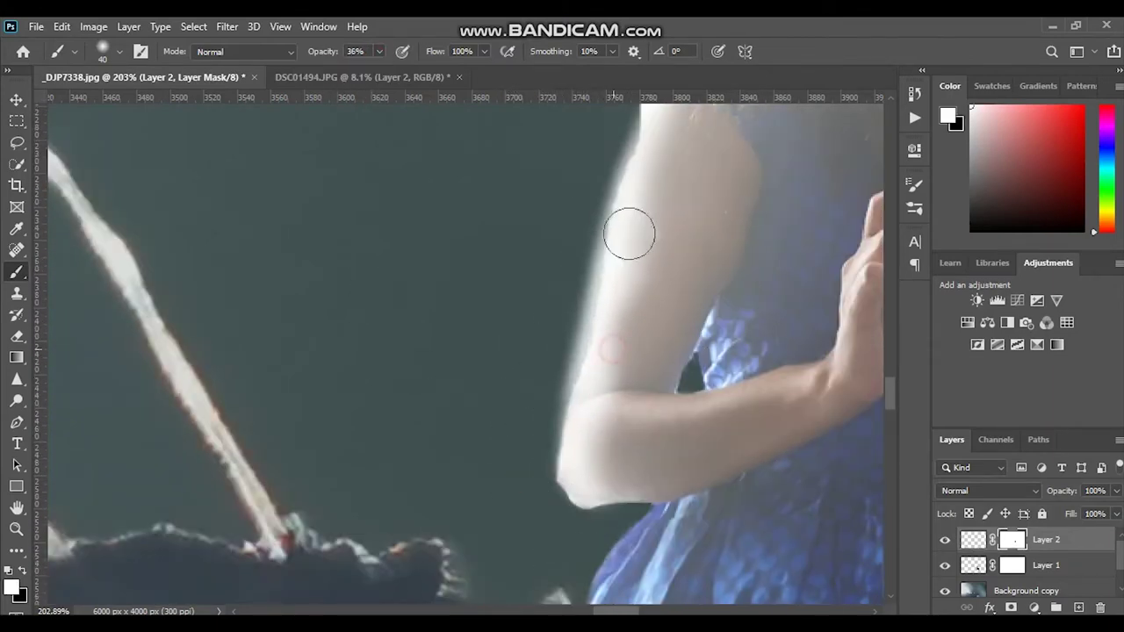
{"action": "scroll", "coordinate": [628, 233], "scroll_direction": "down", "scroll_amount": 3}
{"action": "scroll", "coordinate": [629, 233], "scroll_direction": "down", "scroll_amount": 2}
{"action": "scroll", "coordinate": [504, 243], "scroll_direction": "up", "scroll_amount": 8}
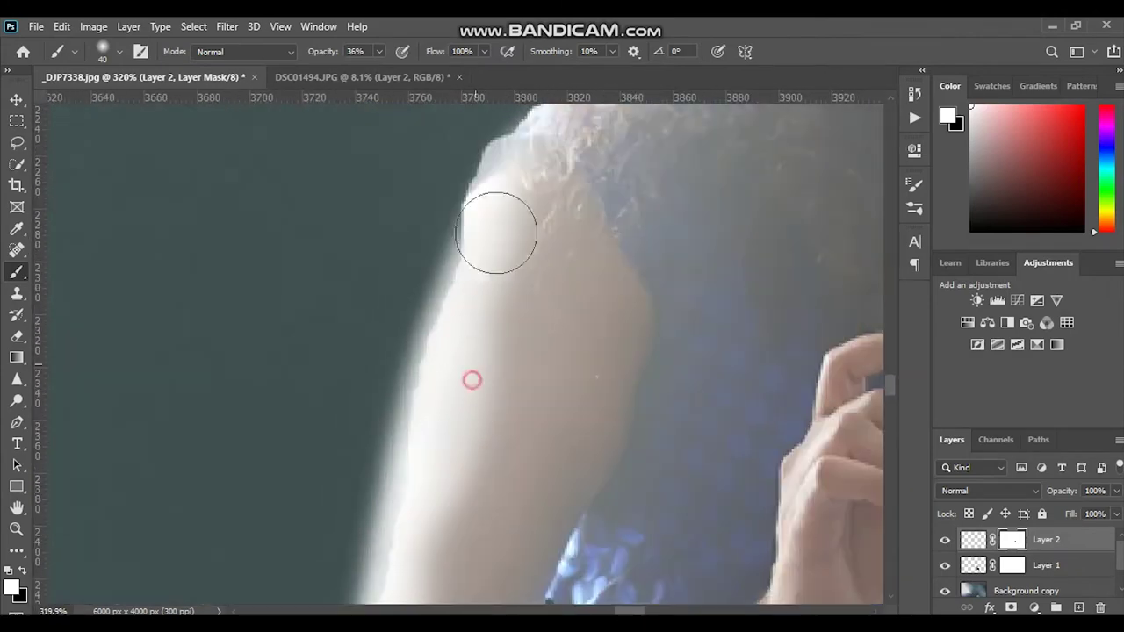
{"action": "scroll", "coordinate": [562, 237], "scroll_direction": "up", "scroll_amount": 2}
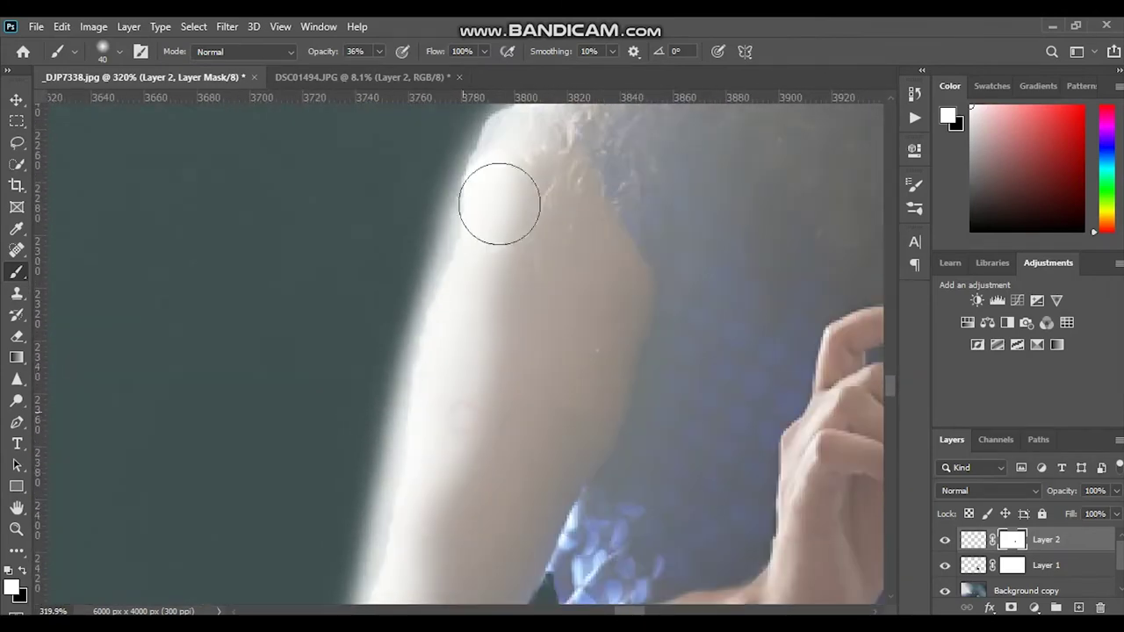
- With a size 20 white brush, restore some glow near the elbow and along the arm's edge
{"action": "key", "text": "x"}
{"action": "scroll", "coordinate": [329, 358], "scroll_direction": "down", "scroll_amount": 3}
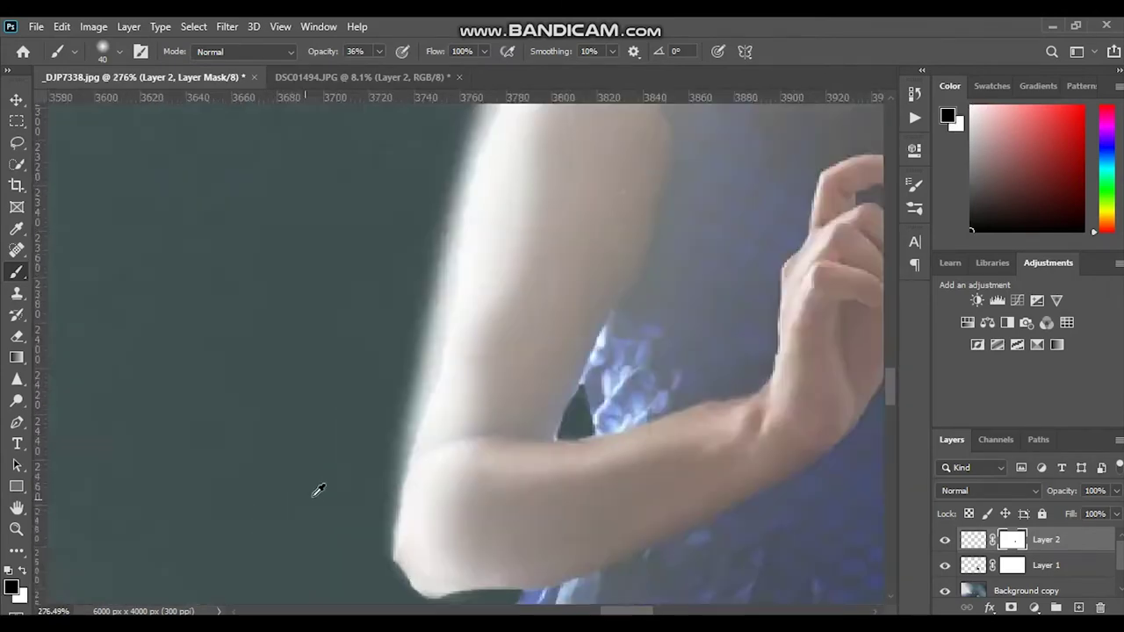
{"action": "scroll", "coordinate": [314, 490], "scroll_direction": "up", "scroll_amount": 3}
{"action": "scroll", "coordinate": [462, 424], "scroll_direction": "down", "scroll_amount": 8}
{"action": "key", "text": "x"}
{"action": "scroll", "coordinate": [579, 434], "scroll_direction": "up", "scroll_amount": 4}
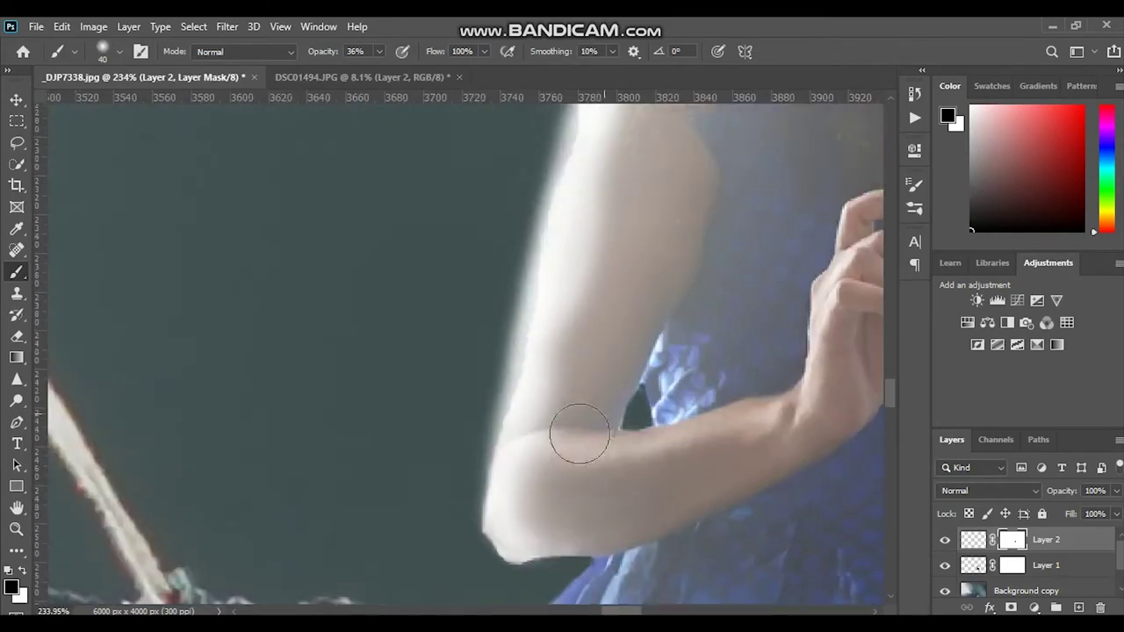
{"action": "scroll", "coordinate": [577, 502], "scroll_direction": "down", "scroll_amount": 3}
{"action": "scroll", "coordinate": [560, 389], "scroll_direction": "up", "scroll_amount": 5}
{"action": "scroll", "coordinate": [560, 265], "scroll_direction": "up", "scroll_amount": 2}
{"action": "key", "text": "bracketleft"}
{"action": "key", "text": "bracketleft"}
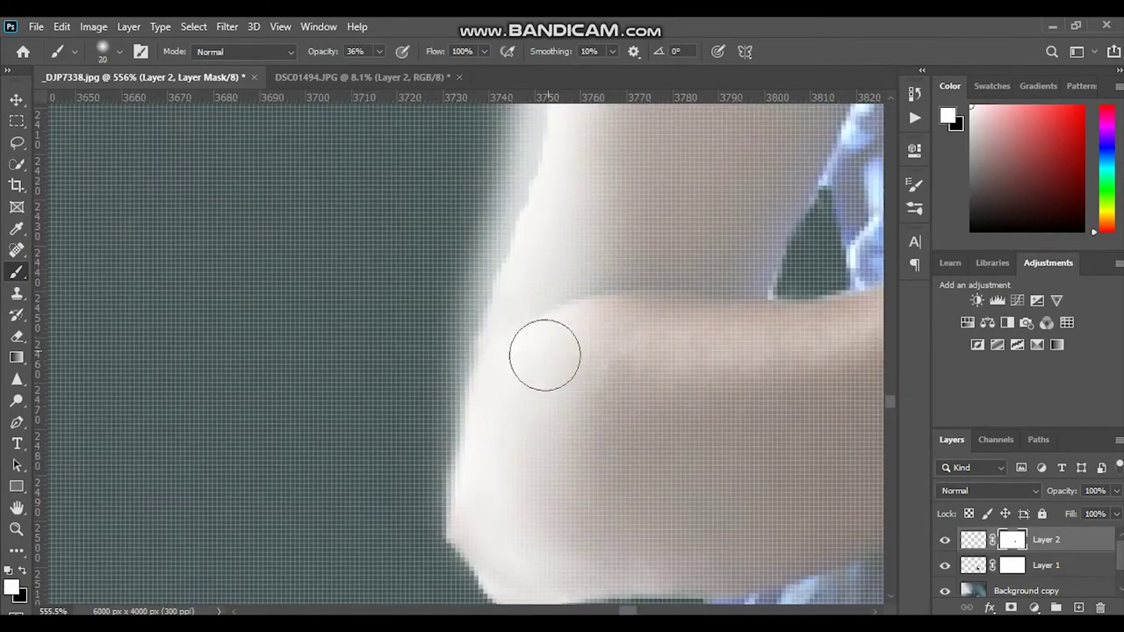
{"action": "scroll", "coordinate": [460, 507], "scroll_direction": "down", "scroll_amount": 2}
{"action": "left_click", "coordinate": [469, 457]}
{"action": "scroll", "coordinate": [455, 386], "scroll_direction": "up", "scroll_amount": 4}
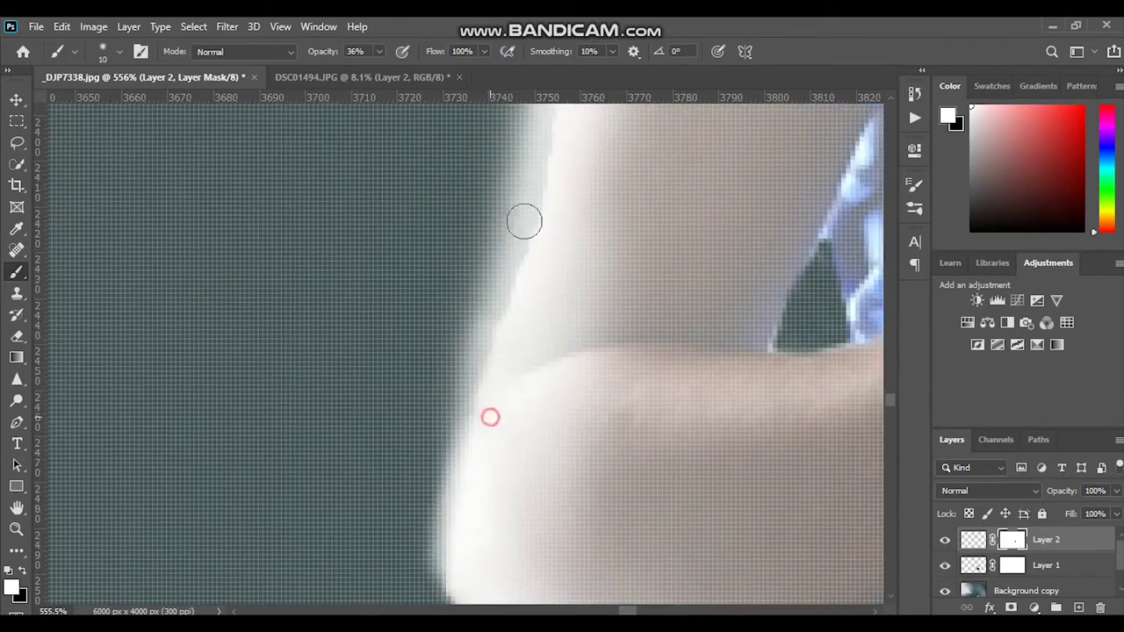
{"action": "left_click", "coordinate": [598, 330]}
{"action": "scroll", "coordinate": [579, 351], "scroll_direction": "up", "scroll_amount": 4}
{"action": "scroll", "coordinate": [570, 356], "scroll_direction": "up", "scroll_amount": 4}
{"action": "scroll", "coordinate": [618, 194], "scroll_direction": "up", "scroll_amount": 3}
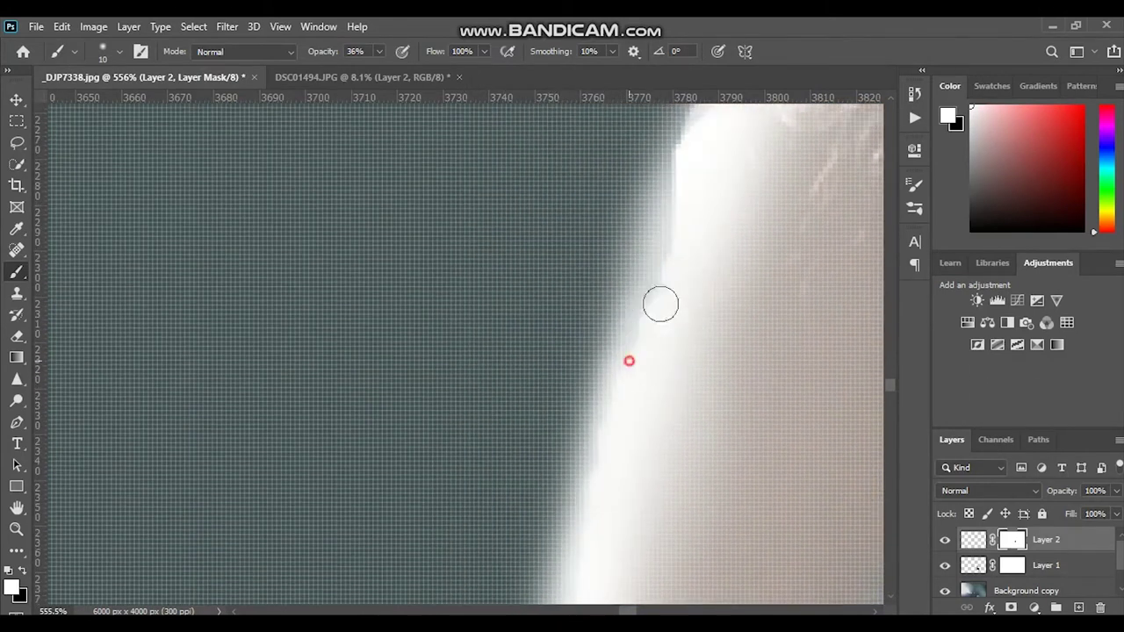
{"action": "scroll", "coordinate": [660, 304], "scroll_direction": "up", "scroll_amount": 3}
{"action": "scroll", "coordinate": [679, 269], "scroll_direction": "down", "scroll_amount": 5}
{"action": "scroll", "coordinate": [647, 489], "scroll_direction": "up", "scroll_amount": 5}
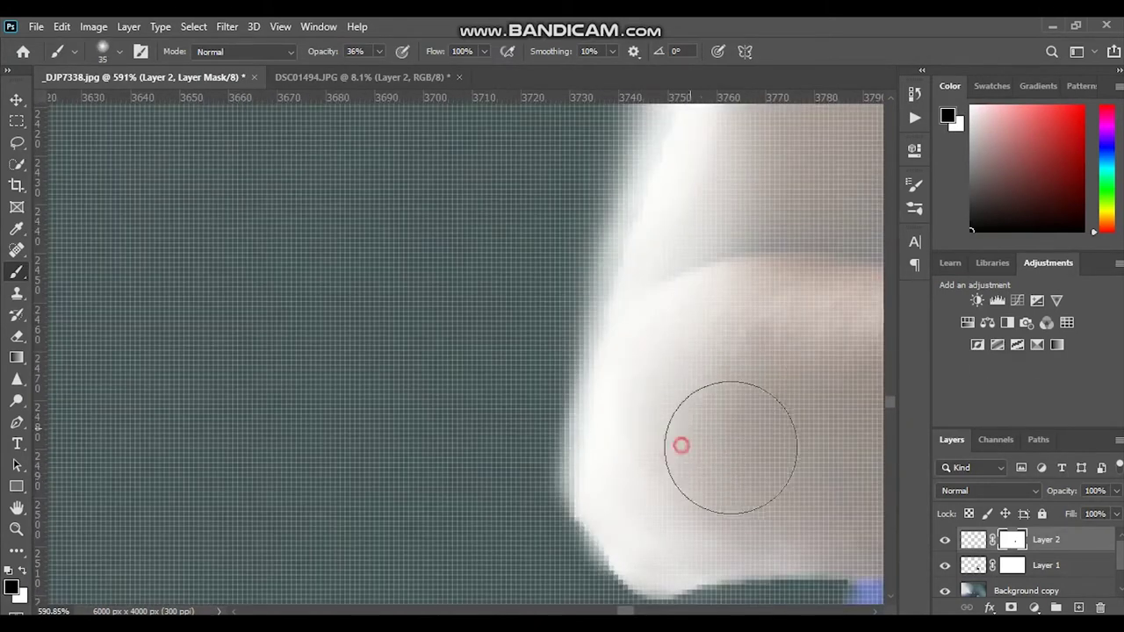
{"action": "scroll", "coordinate": [614, 492], "scroll_direction": "down", "scroll_amount": 3}
- Set up a black brush at size 15 and 65% opacity on Layer 2's mask
{"action": "key", "text": "ctrl+2"}
{"action": "scroll", "coordinate": [479, 431], "scroll_direction": "down", "scroll_amount": 2}
{"action": "key", "text": "x"}
{"action": "key", "text": "6"}
{"action": "key", "text": "5"}
{"action": "key", "text": "bracketleft"}
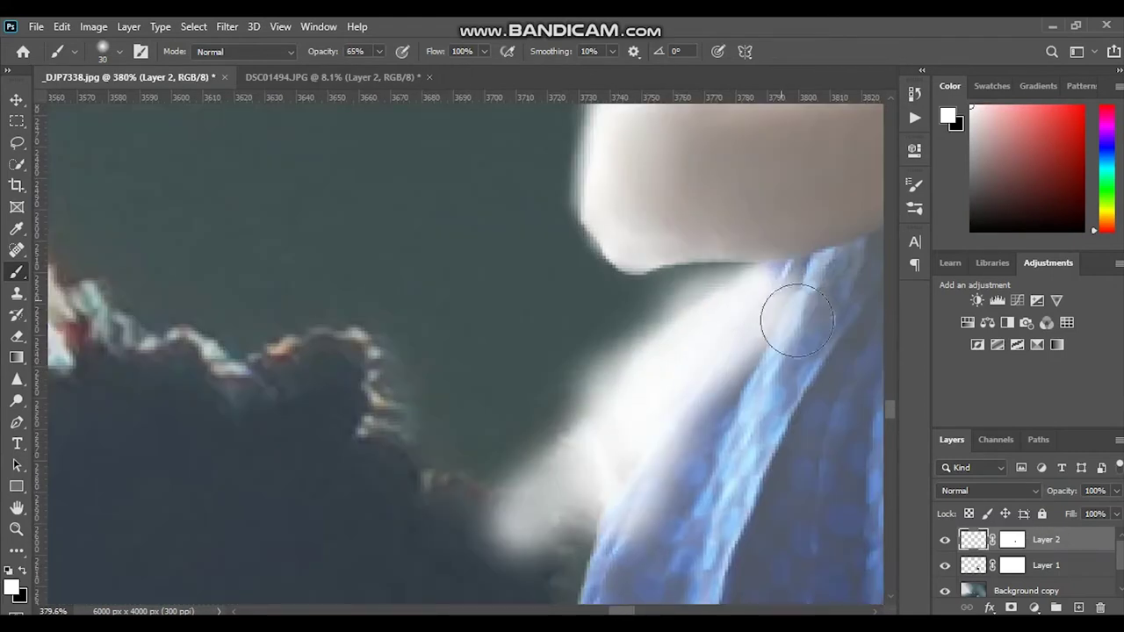
{"action": "key", "text": "x"}
{"action": "key", "text": "ctrl+backslash"}
{"action": "key", "text": "bracketleft"}
{"action": "key", "text": "bracketleft"}
{"action": "key", "text": "bracketleft"}
- Hide most of the white glow along the arm and fade its remaining edge
{"action": "mouse_move", "coordinate": [527, 519]}
{"action": "left_mouse_down"}
{"action": "mouse_move", "coordinate": [588, 372]}
{"action": "mouse_move", "coordinate": [798, 372]}
{"action": "mouse_move", "coordinate": [687, 359]}
{"action": "left_mouse_up"}
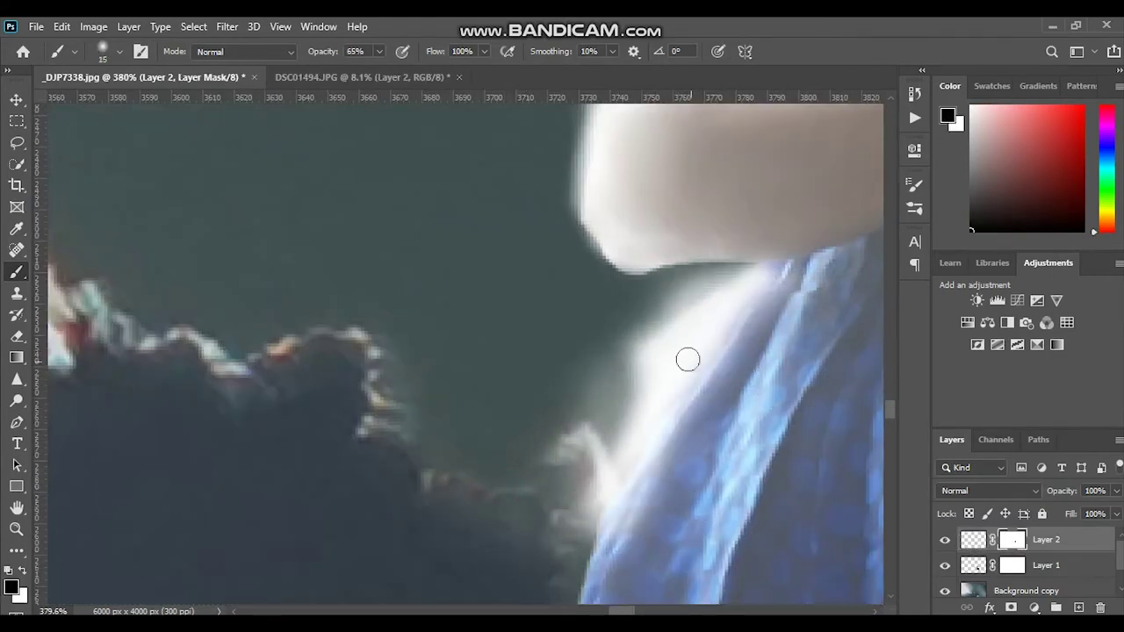
{"action": "mouse_move", "coordinate": [708, 281]}
{"action": "left_mouse_down"}
{"action": "mouse_move", "coordinate": [662, 314]}
{"action": "mouse_move", "coordinate": [702, 289]}
{"action": "mouse_move", "coordinate": [635, 357]}
{"action": "mouse_move", "coordinate": [640, 382]}
{"action": "mouse_move", "coordinate": [746, 273]}
{"action": "left_mouse_up"}
{"action": "key", "text": "bracketright"}
{"action": "key", "text": "bracketright"}
{"action": "scroll", "coordinate": [793, 409], "scroll_direction": "down", "scroll_amount": 5}
{"action": "scroll", "coordinate": [793, 194], "scroll_direction": "up", "scroll_amount": 5}
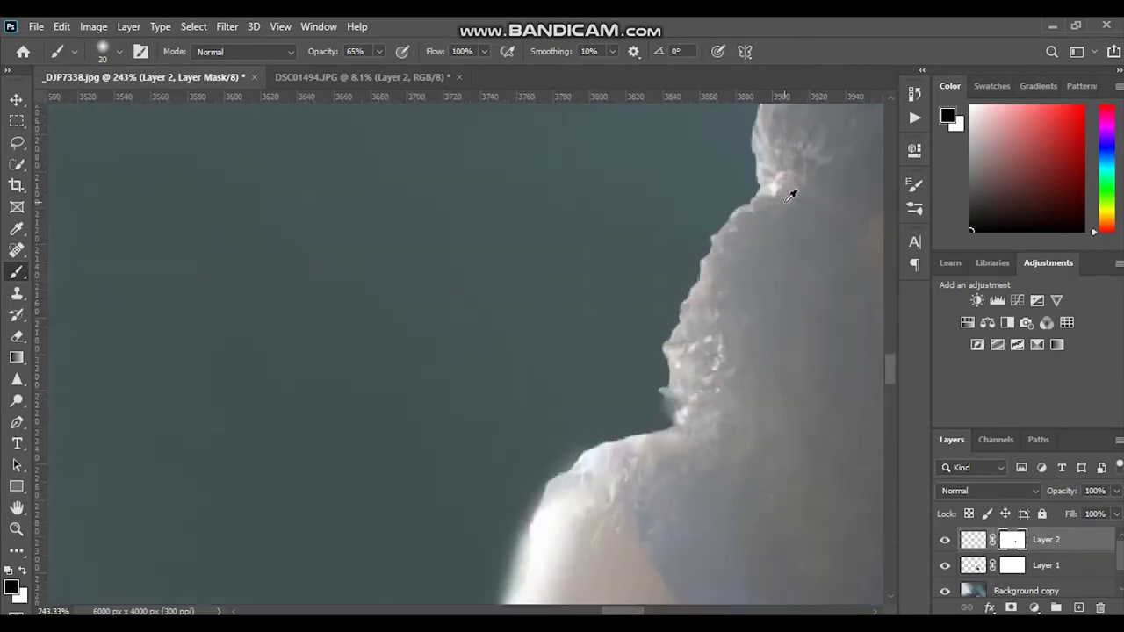
- Create a new layer named 'hair' and try a white glow along the hair edge, undoing it
{"action": "key", "text": "ctrl+shift+n"}
{"action": "type", "text": "hair"}
{"action": "key", "text": "Return"}
{"action": "key", "text": "x"}
{"action": "left_click_drag", "start_coordinate": [615, 475], "coordinate": [694, 242]}
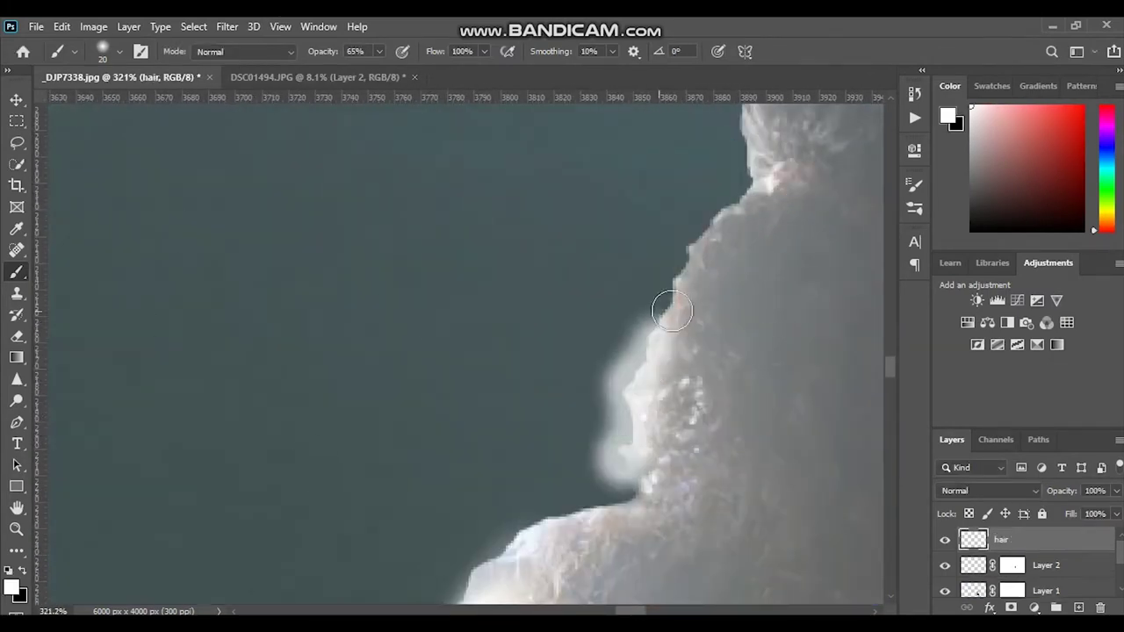
{"action": "scroll", "coordinate": [793, 317], "scroll_direction": "down", "scroll_amount": 2}
{"action": "key", "text": "ctrl+z"}
{"action": "scroll", "coordinate": [614, 202], "scroll_direction": "right", "scroll_amount": 2}
{"action": "scroll", "coordinate": [614, 202], "scroll_direction": "up", "scroll_amount": 1}
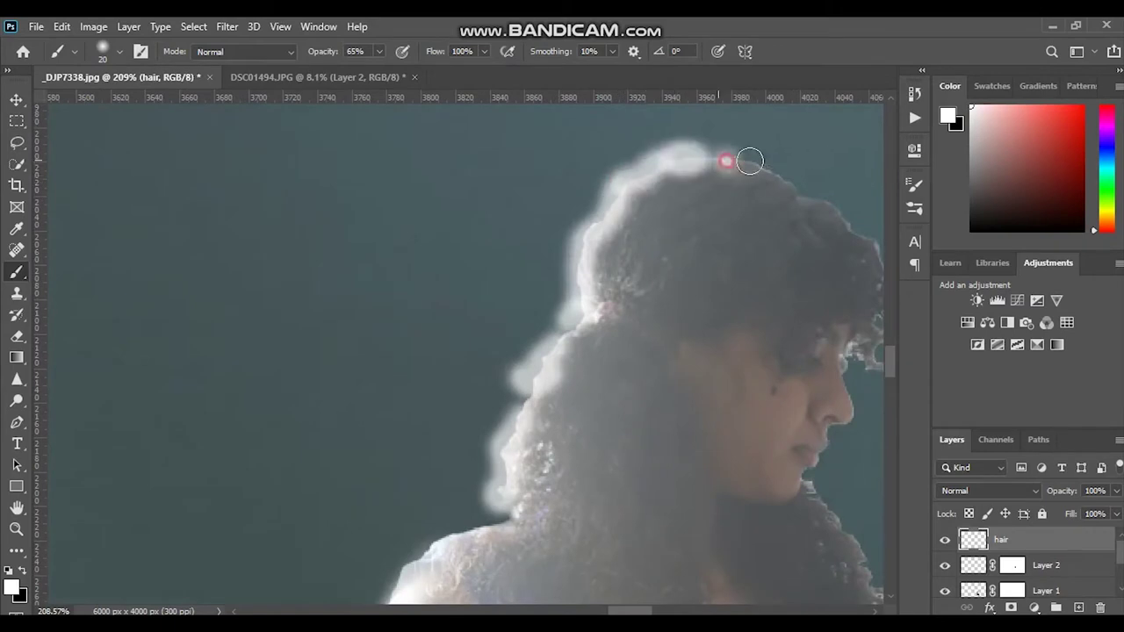
- Add a mask to the hair layer and paint black to remove excess haze along the hair edge
{"action": "left_click", "coordinate": [1012, 608]}
{"action": "key", "text": "x"}
{"action": "scroll", "coordinate": [431, 459], "scroll_direction": "up", "scroll_amount": 3}
{"action": "mouse_move", "coordinate": [432, 460]}
{"action": "left_mouse_down"}
{"action": "mouse_move", "coordinate": [384, 449]}
{"action": "mouse_move", "coordinate": [550, 426]}
{"action": "left_mouse_up"}
{"action": "left_click_drag", "start_coordinate": [526, 276], "coordinate": [514, 304]}
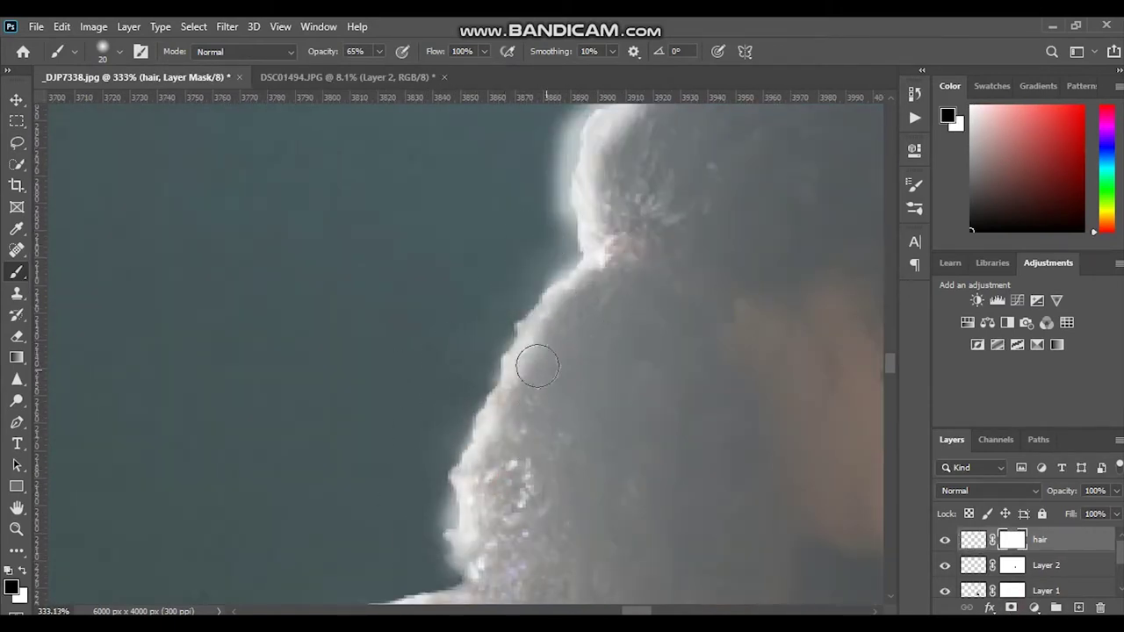
{"action": "scroll", "coordinate": [538, 366], "scroll_direction": "up", "scroll_amount": 2}
{"action": "scroll", "coordinate": [595, 293], "scroll_direction": "up", "scroll_amount": 2}
{"action": "scroll", "coordinate": [477, 436], "scroll_direction": "up", "scroll_amount": 1}
{"action": "left_click_drag", "start_coordinate": [636, 343], "coordinate": [646, 192]}
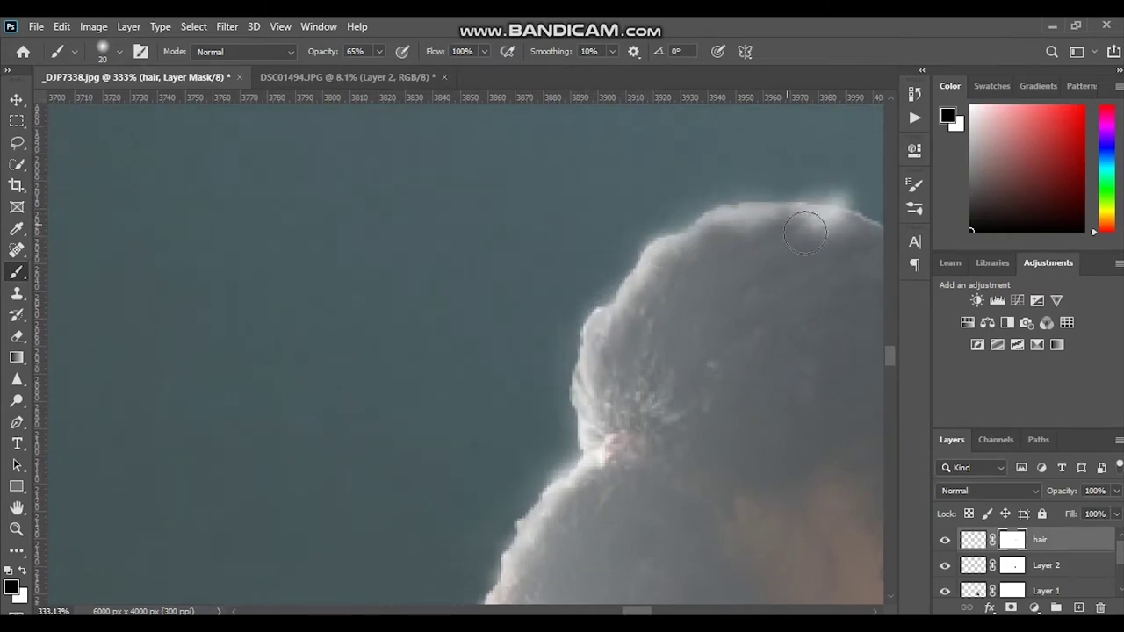
{"action": "scroll", "coordinate": [702, 381], "scroll_direction": "down", "scroll_amount": 5}
{"action": "scroll", "coordinate": [703, 381], "scroll_direction": "down", "scroll_amount": 2}
{"action": "scroll", "coordinate": [571, 351], "scroll_direction": "up", "scroll_amount": 4}
{"action": "scroll", "coordinate": [335, 278], "scroll_direction": "up", "scroll_amount": 3}
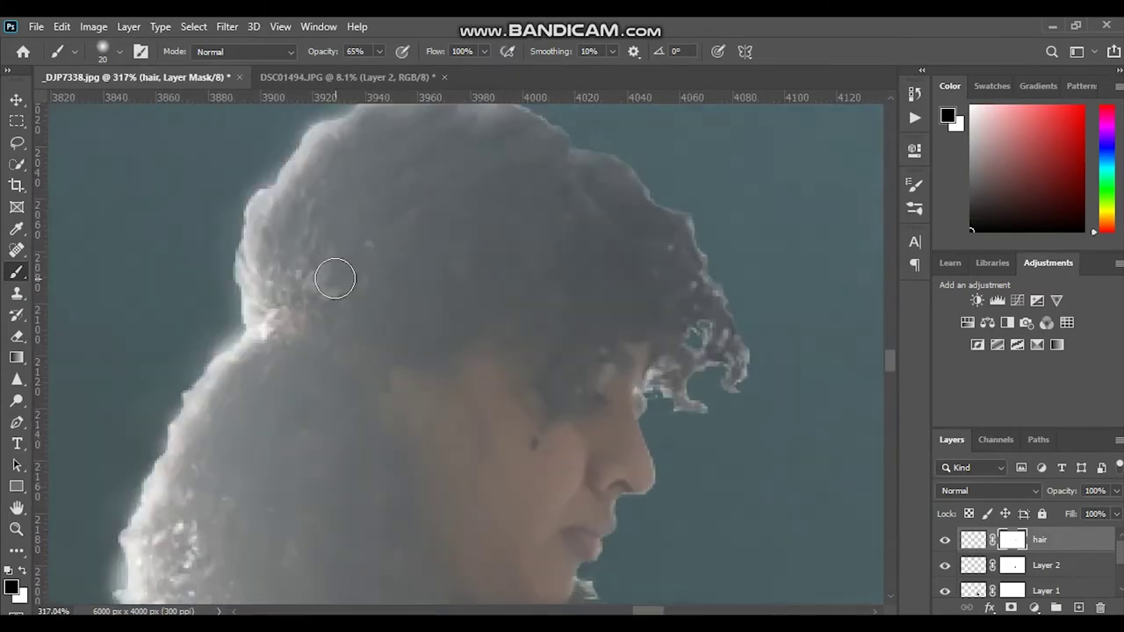
{"action": "scroll", "coordinate": [365, 263], "scroll_direction": "up", "scroll_amount": 1}
- Paint bright highlight strands on the hair bun and brighten the curl at the hair's edge
{"action": "left_click_drag", "start_coordinate": [281, 337], "coordinate": [296, 291]}
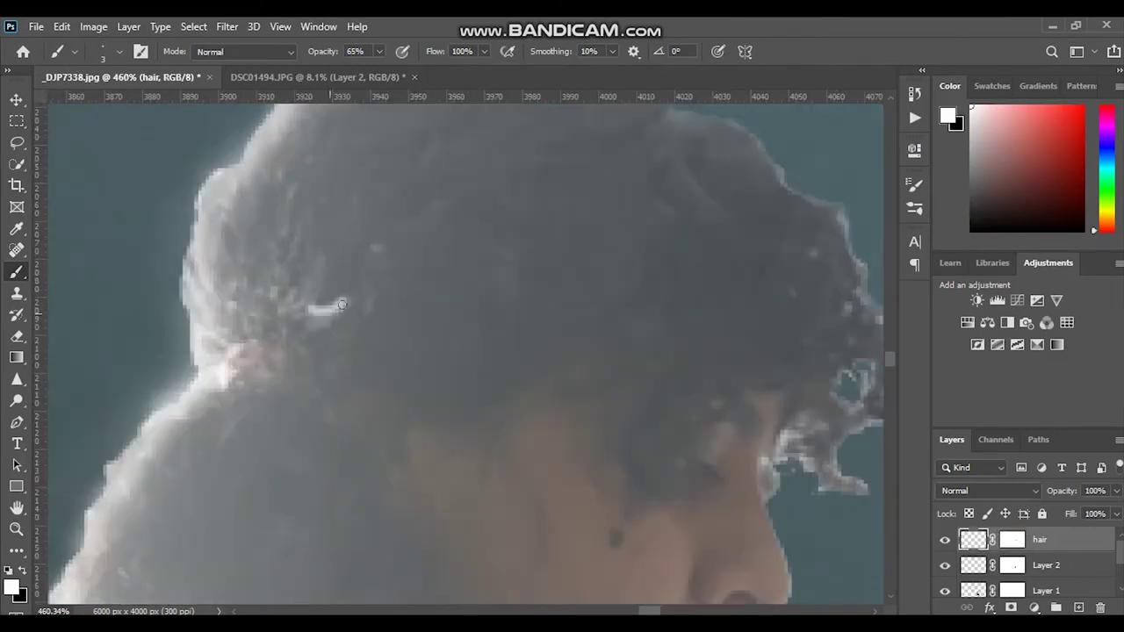
{"action": "left_click_drag", "start_coordinate": [477, 169], "coordinate": [491, 150]}
{"action": "scroll", "coordinate": [492, 175], "scroll_direction": "up", "scroll_amount": 3}
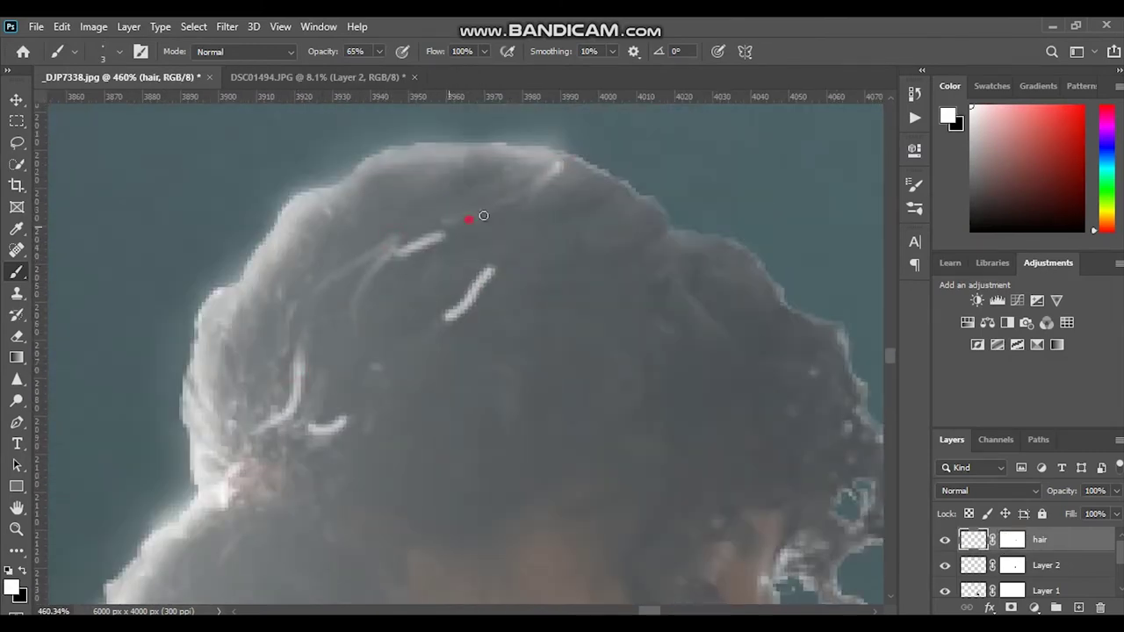
{"action": "scroll", "coordinate": [383, 342], "scroll_direction": "down", "scroll_amount": 3}
{"action": "scroll", "coordinate": [587, 284], "scroll_direction": "down", "scroll_amount": 2}
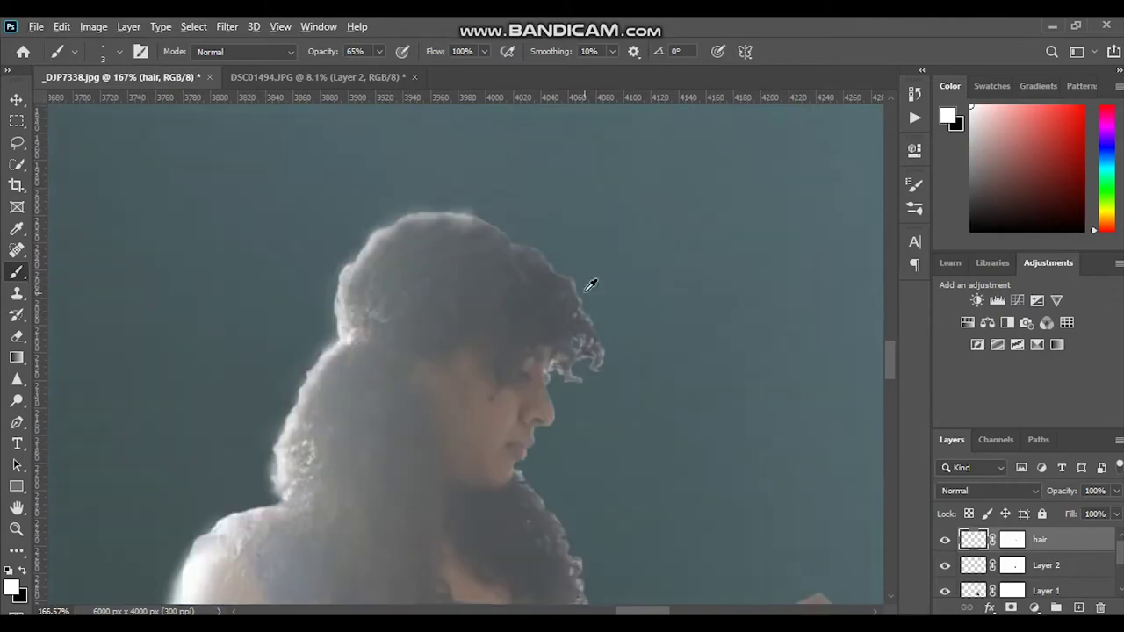
{"action": "scroll", "coordinate": [571, 433], "scroll_direction": "up", "scroll_amount": 5}
{"action": "scroll", "coordinate": [680, 547], "scroll_direction": "down", "scroll_amount": 2}
{"action": "left_click_drag", "start_coordinate": [448, 466], "coordinate": [503, 486]}
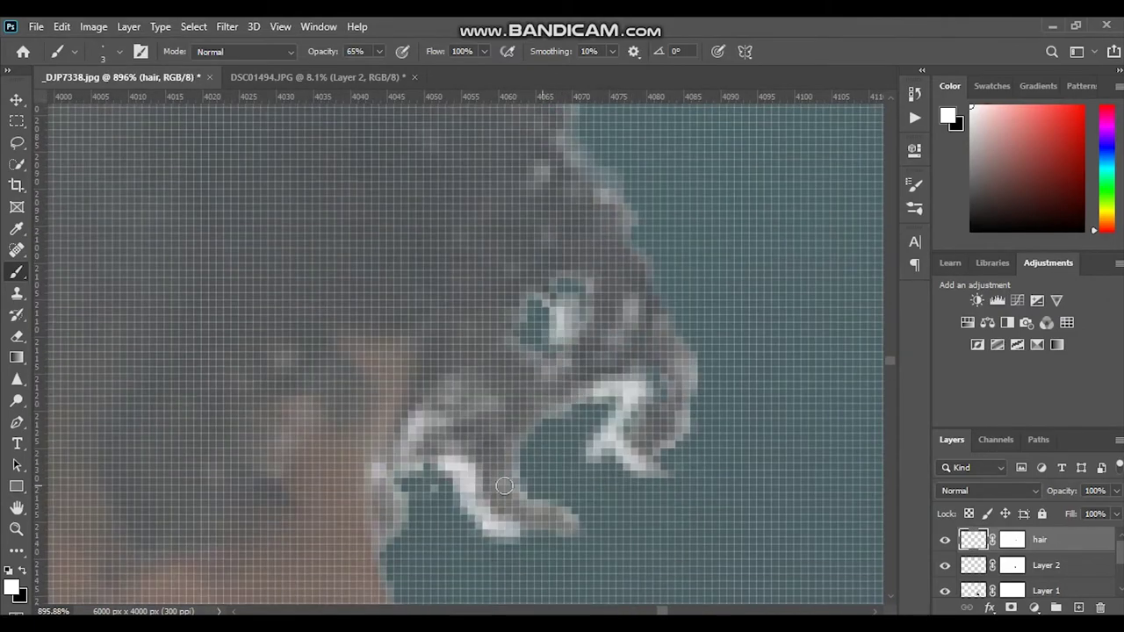
{"action": "scroll", "coordinate": [578, 327], "scroll_direction": "down", "scroll_amount": 3}
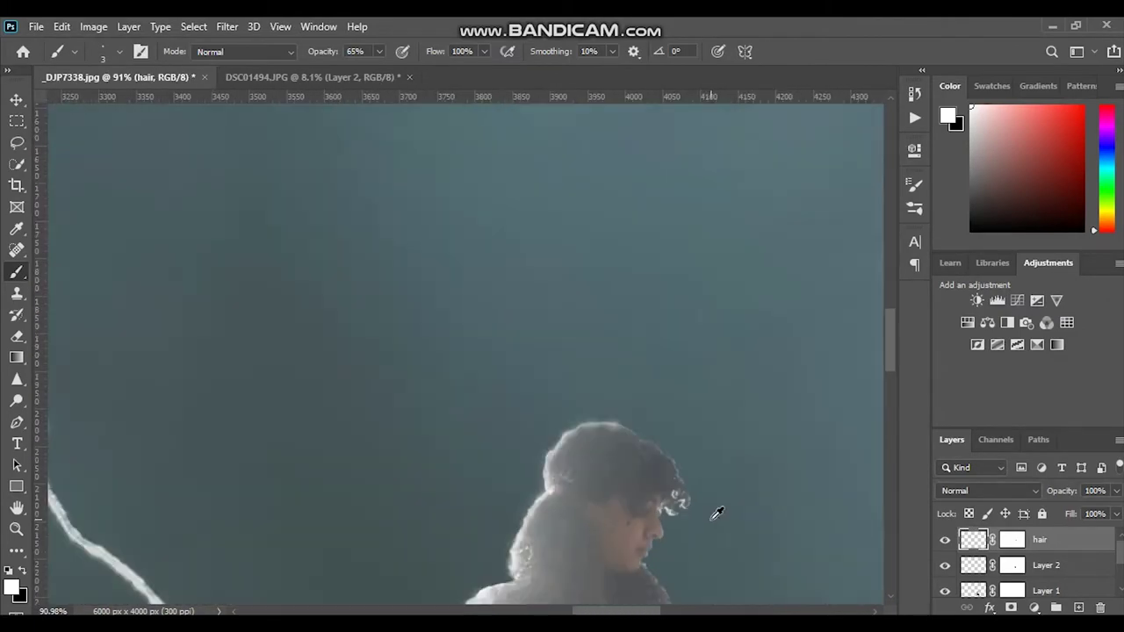
{"action": "scroll", "coordinate": [715, 515], "scroll_direction": "up", "scroll_amount": 2}
{"action": "scroll", "coordinate": [665, 307], "scroll_direction": "up", "scroll_amount": 1}
- Paint a white rim light along the arm's upper edge toward the book and thin its lower side
{"action": "key", "text": "ctrl+backslash"}
{"action": "key", "text": "x"}
{"action": "scroll", "coordinate": [594, 376], "scroll_direction": "up", "scroll_amount": 2}
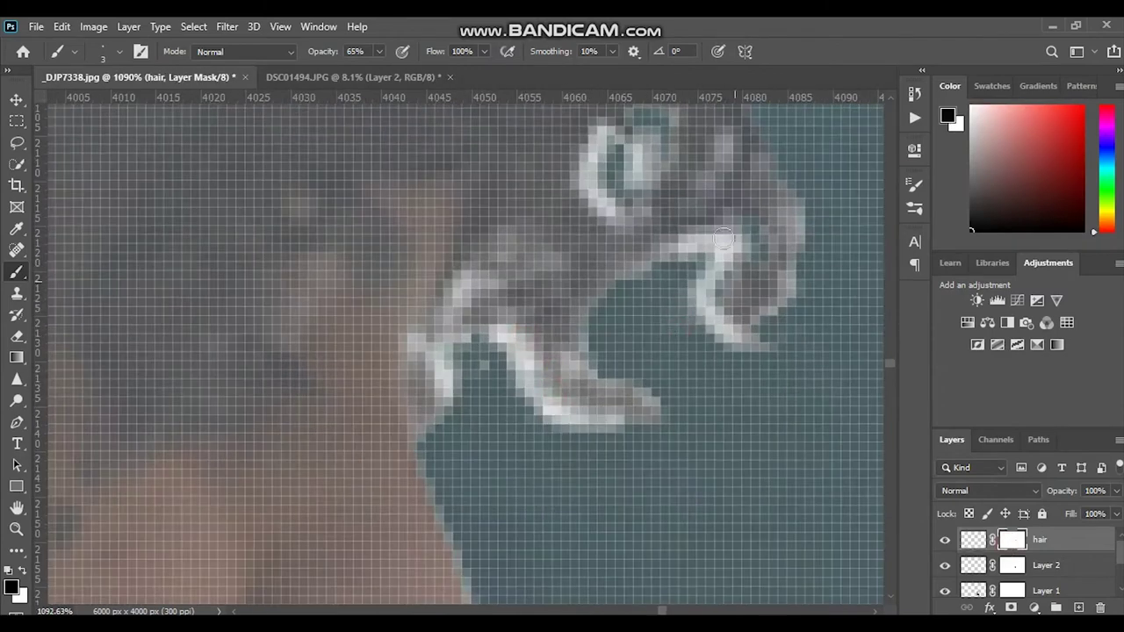
{"action": "scroll", "coordinate": [647, 396], "scroll_direction": "down", "scroll_amount": 3}
{"action": "scroll", "coordinate": [612, 352], "scroll_direction": "down", "scroll_amount": 3}
{"action": "scroll", "coordinate": [627, 296], "scroll_direction": "up", "scroll_amount": 3}
{"action": "scroll", "coordinate": [795, 425], "scroll_direction": "up", "scroll_amount": 2}
{"action": "key", "text": "ctrl+2"}
{"action": "key", "text": "x"}
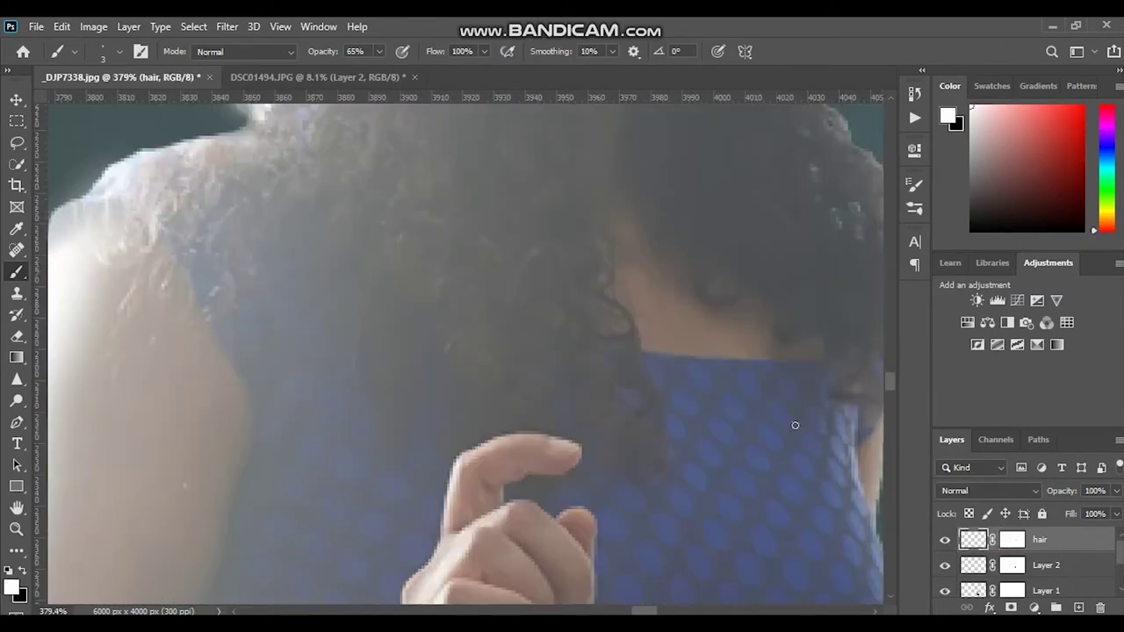
{"action": "scroll", "coordinate": [545, 276], "scroll_direction": "up", "scroll_amount": 2}
{"action": "scroll", "coordinate": [623, 326], "scroll_direction": "down", "scroll_amount": 3}
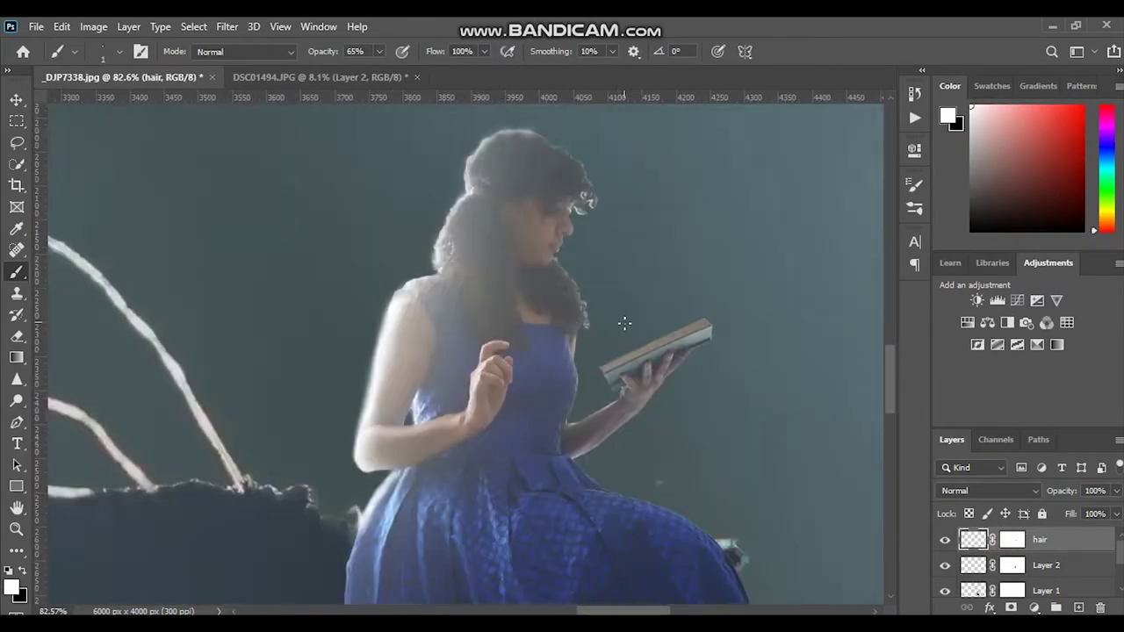
{"action": "scroll", "coordinate": [615, 410], "scroll_direction": "down", "scroll_amount": 1}
{"action": "scroll", "coordinate": [502, 491], "scroll_direction": "up", "scroll_amount": 4}
{"action": "mouse_move", "coordinate": [334, 468]}
{"action": "left_mouse_down"}
{"action": "mouse_move", "coordinate": [515, 401]}
{"action": "mouse_move", "coordinate": [710, 255]}
{"action": "left_mouse_up"}
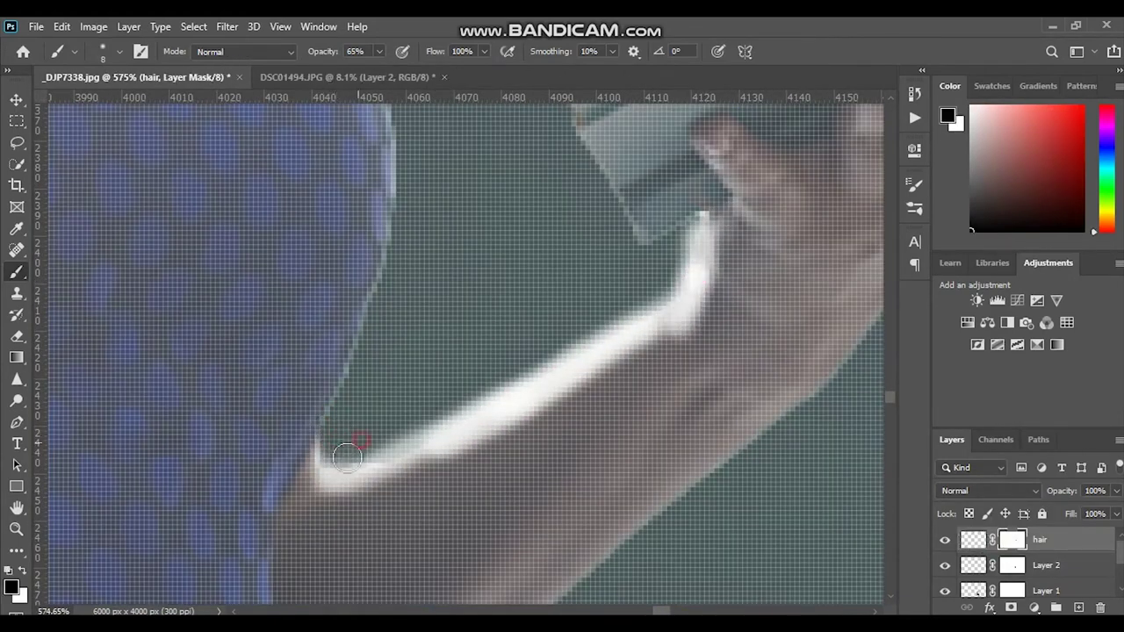
{"action": "left_click_drag", "start_coordinate": [377, 497], "coordinate": [648, 356]}
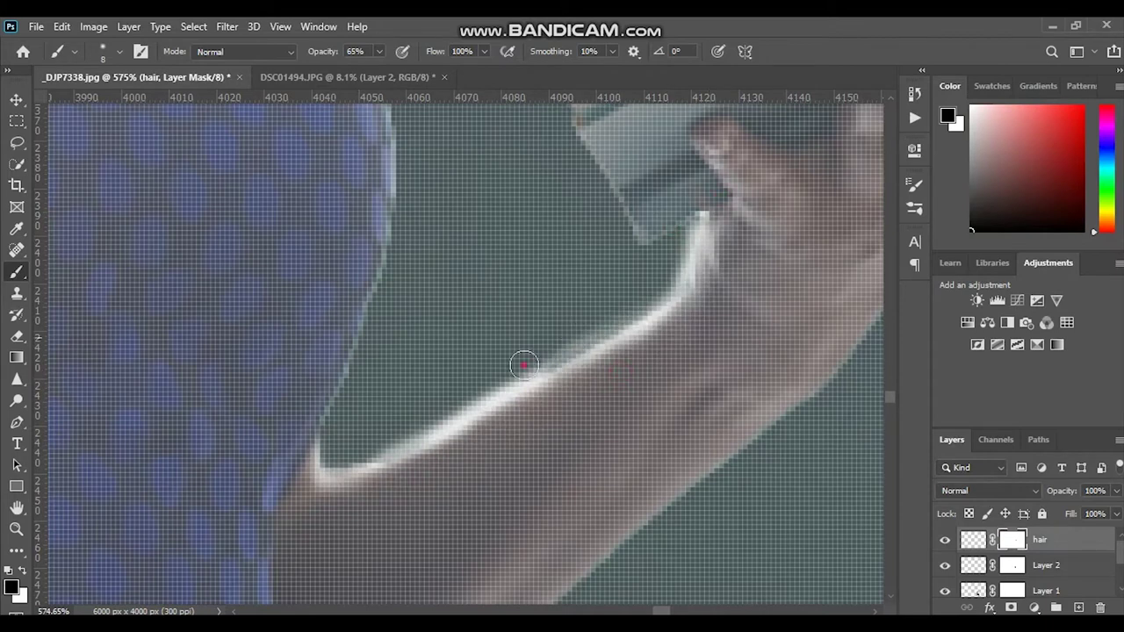
{"action": "left_click_drag", "start_coordinate": [474, 420], "coordinate": [703, 281]}
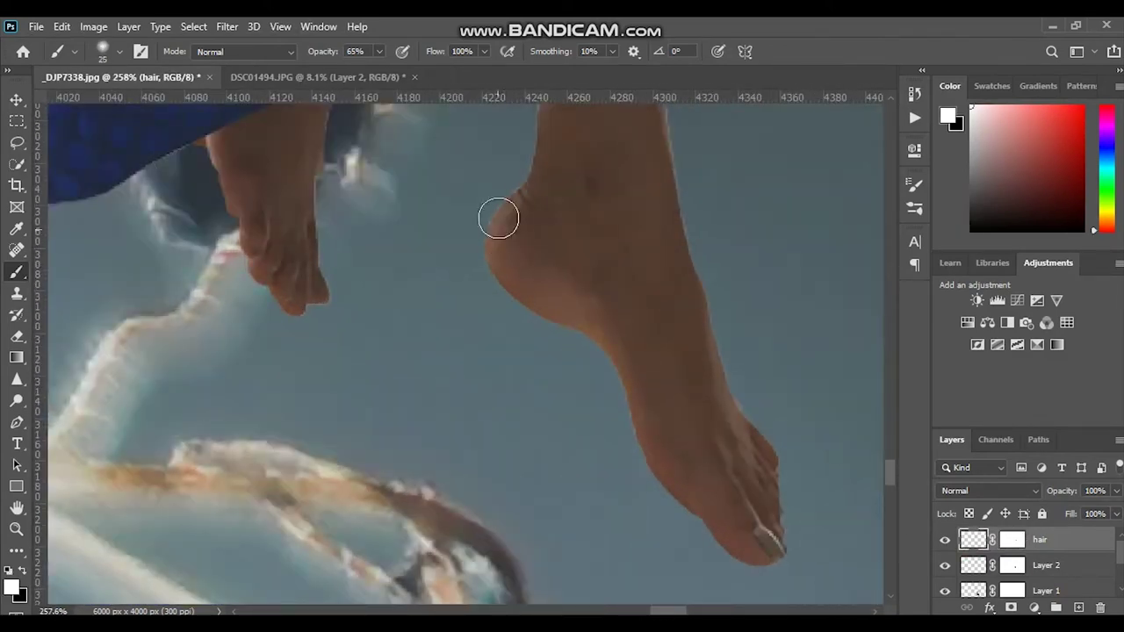
- Paint a white glow along the foot's outline on the hair layer
{"action": "mouse_move", "coordinate": [498, 218]}
{"action": "left_mouse_down"}
{"action": "mouse_move", "coordinate": [646, 395]}
{"action": "mouse_move", "coordinate": [705, 534]}
{"action": "mouse_move", "coordinate": [773, 575]}
{"action": "left_mouse_up"}
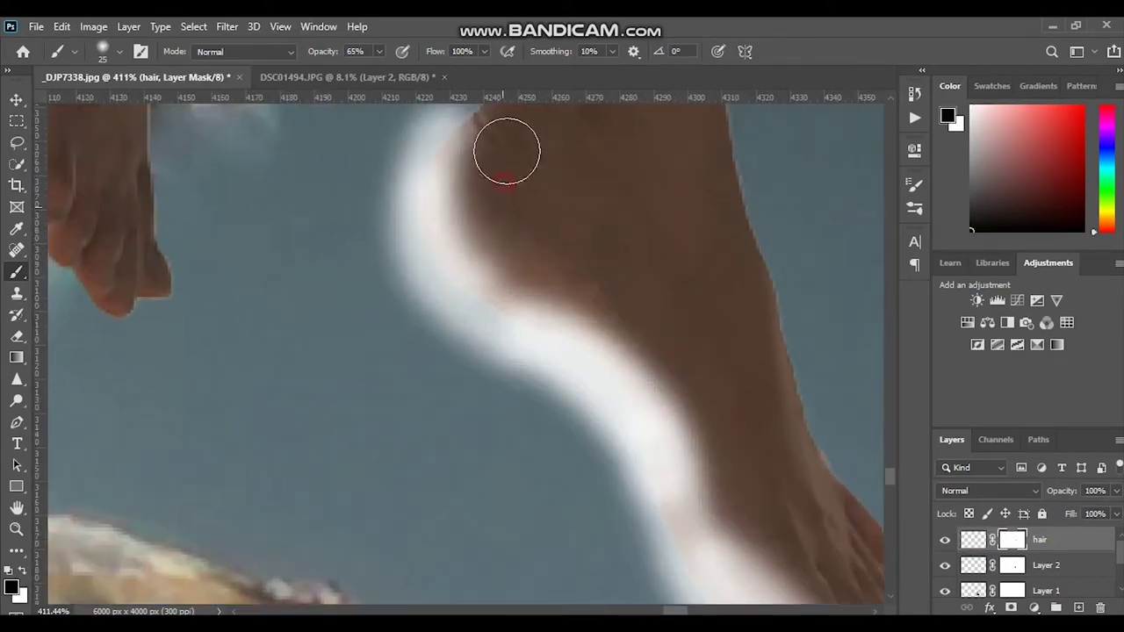
{"action": "scroll", "coordinate": [728, 393], "scroll_direction": "down", "scroll_amount": 1}
{"action": "scroll", "coordinate": [782, 426], "scroll_direction": "down", "scroll_amount": 1}
{"action": "scroll", "coordinate": [764, 448], "scroll_direction": "down", "scroll_amount": 1}
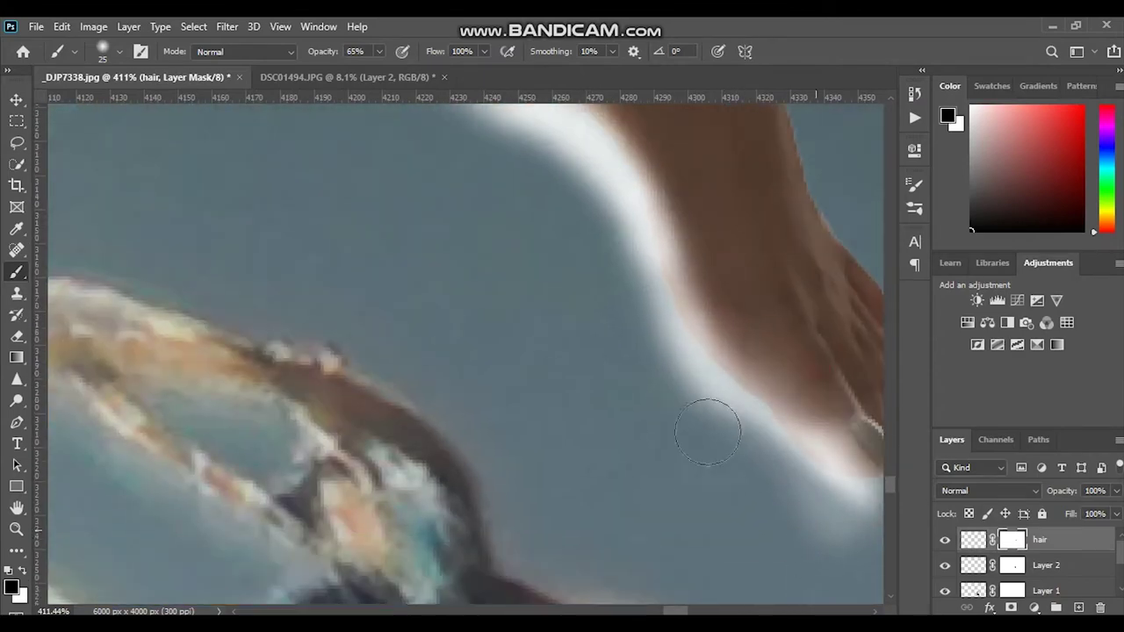
{"action": "scroll", "coordinate": [770, 482], "scroll_direction": "right", "scroll_amount": 4}
{"action": "scroll", "coordinate": [557, 451], "scroll_direction": "left", "scroll_amount": 3}
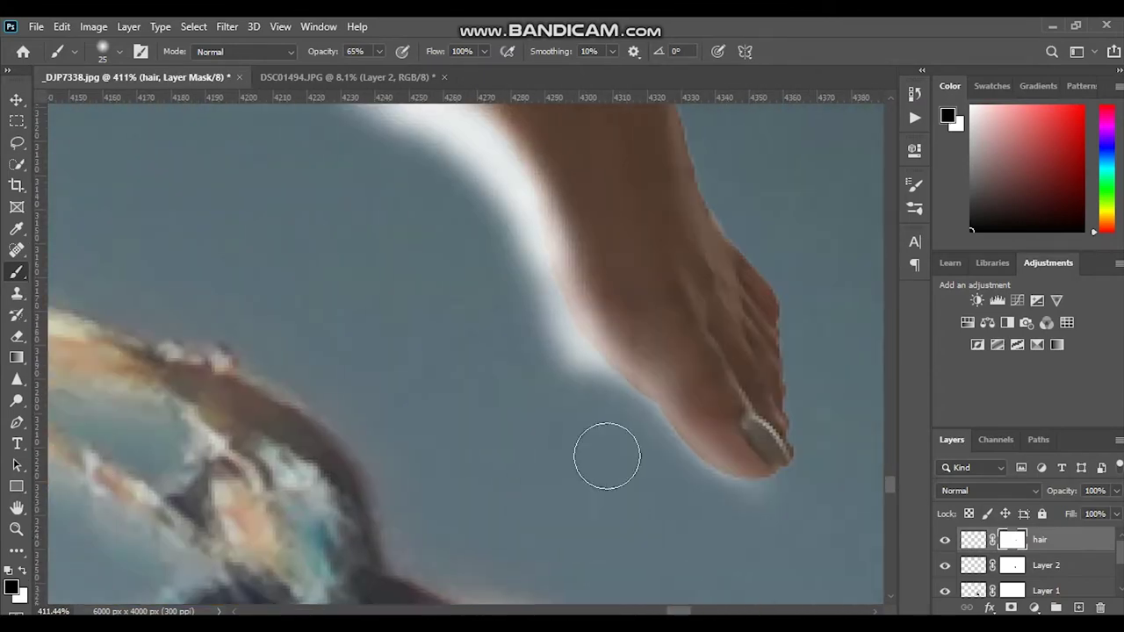
{"action": "scroll", "coordinate": [553, 412], "scroll_direction": "up", "scroll_amount": 1}
{"action": "scroll", "coordinate": [351, 354], "scroll_direction": "up", "scroll_amount": 2}
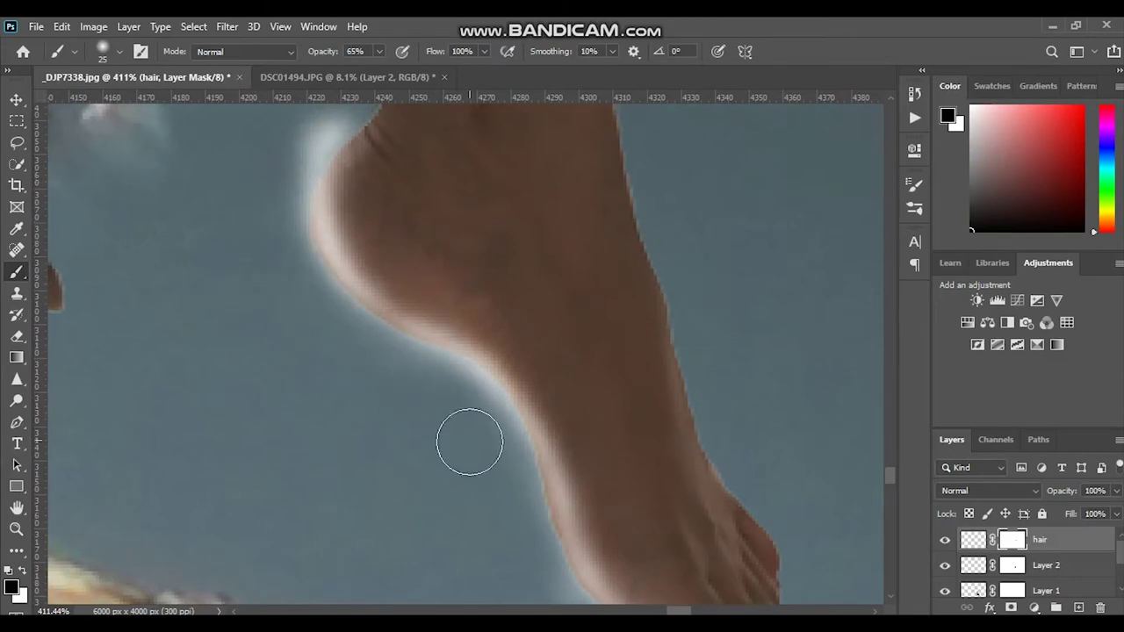
{"action": "scroll", "coordinate": [282, 317], "scroll_direction": "up", "scroll_amount": 1}
- Target the hair layer's mask with a smaller brush at 10% strength
{"action": "left_click", "coordinate": [973, 539]}
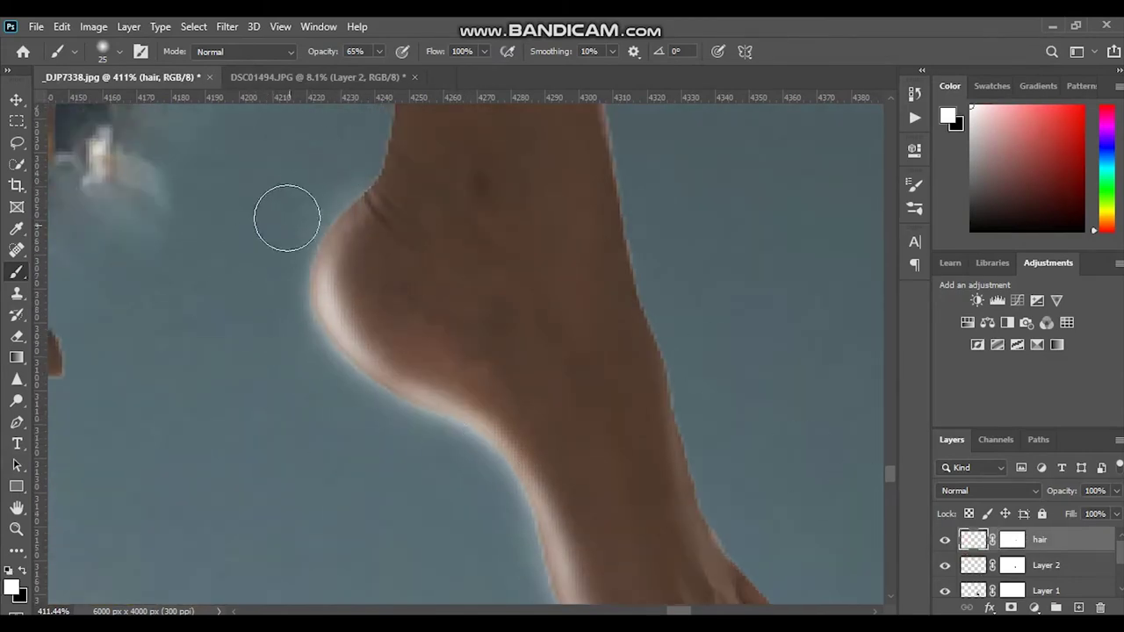
{"action": "key", "text": "ctrl+backslash"}
{"action": "key", "text": "bracketleft"}
{"action": "key", "text": "bracketleft"}
{"action": "key", "text": "bracketleft"}
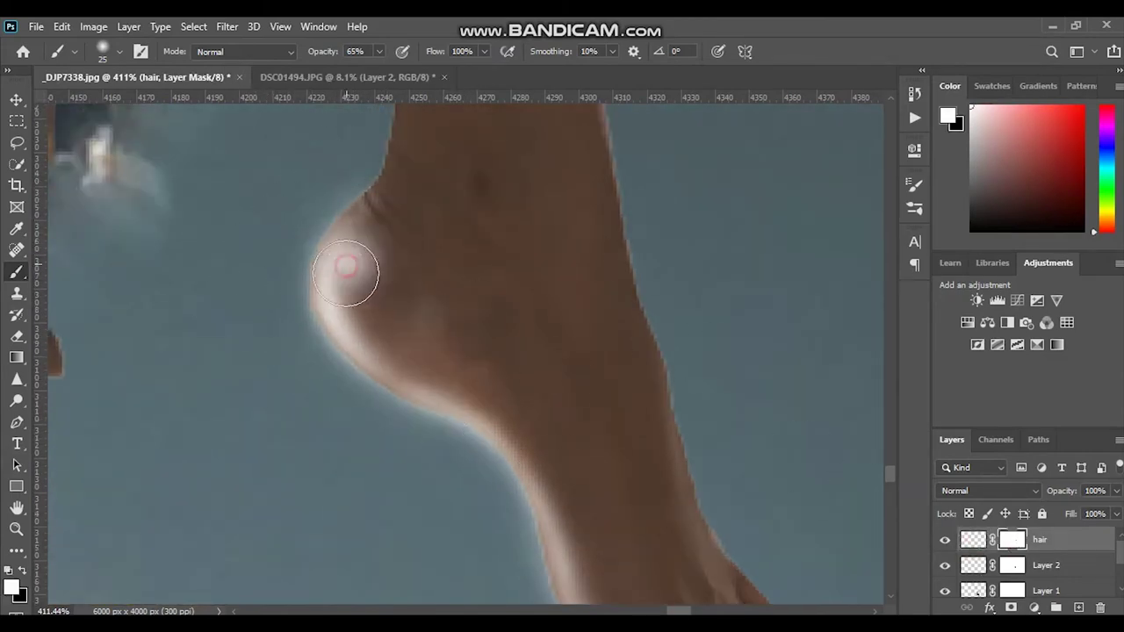
{"action": "scroll", "coordinate": [287, 273], "scroll_direction": "up", "scroll_amount": 3}
{"action": "key", "text": "1"}
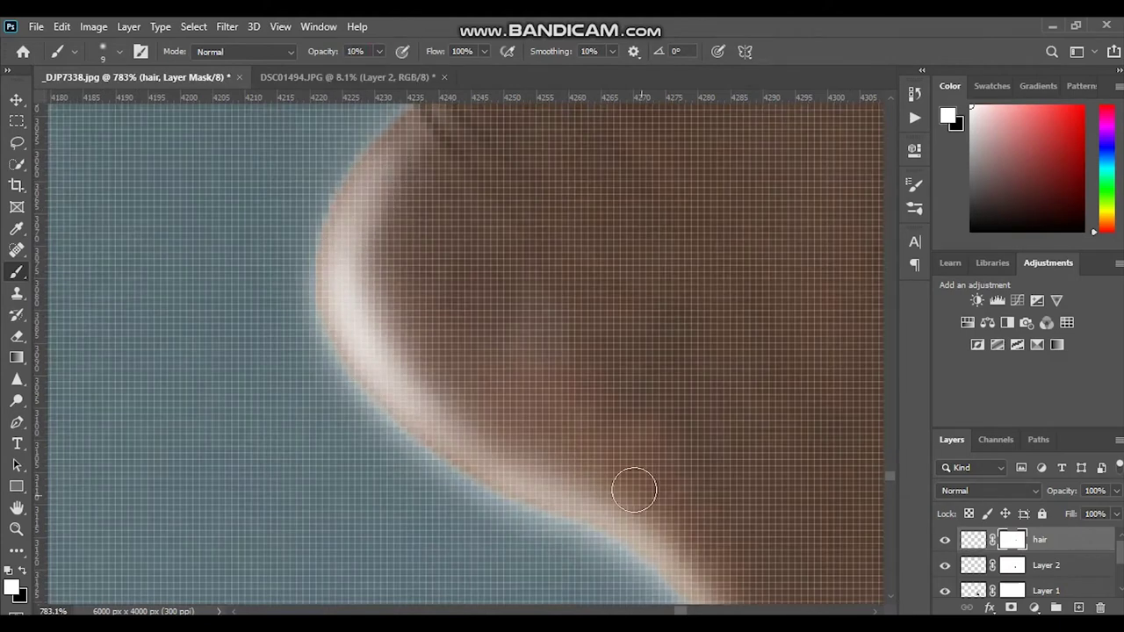
{"action": "scroll", "coordinate": [634, 490], "scroll_direction": "down", "scroll_amount": 5}
{"action": "scroll", "coordinate": [721, 455], "scroll_direction": "up", "scroll_amount": 5}
{"action": "scroll", "coordinate": [538, 401], "scroll_direction": "down", "scroll_amount": 2}
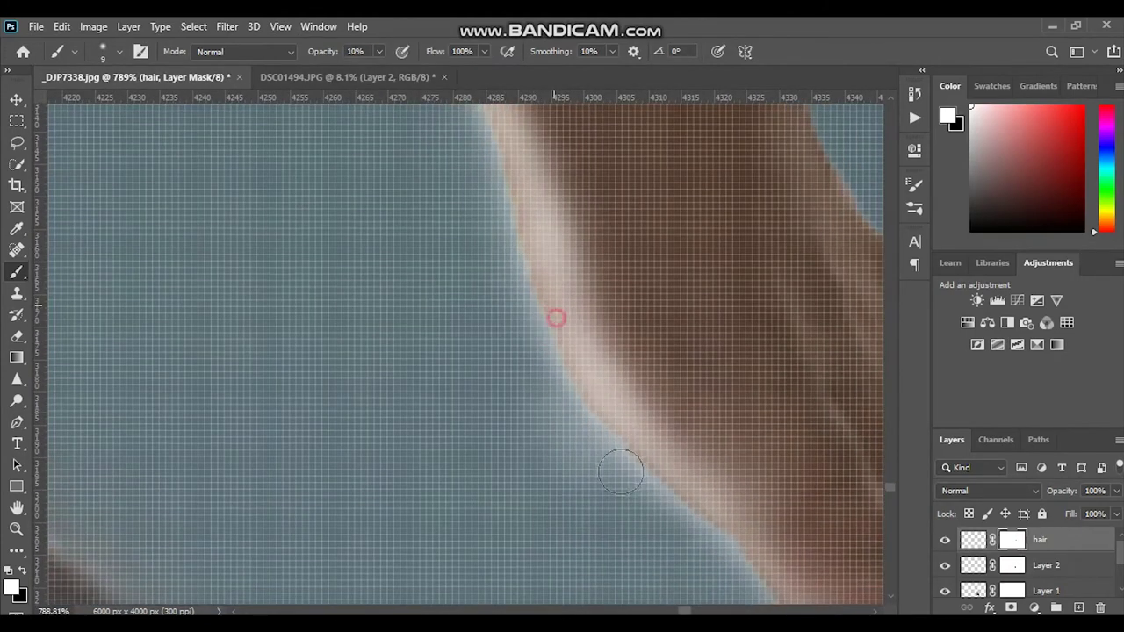
- Switch to black paint at 25% strength with a size 25 brush
{"action": "key", "text": "x"}
{"action": "scroll", "coordinate": [482, 249], "scroll_direction": "down", "scroll_amount": 5}
{"action": "scroll", "coordinate": [690, 437], "scroll_direction": "down", "scroll_amount": 3}
{"action": "scroll", "coordinate": [792, 519], "scroll_direction": "down", "scroll_amount": 1}
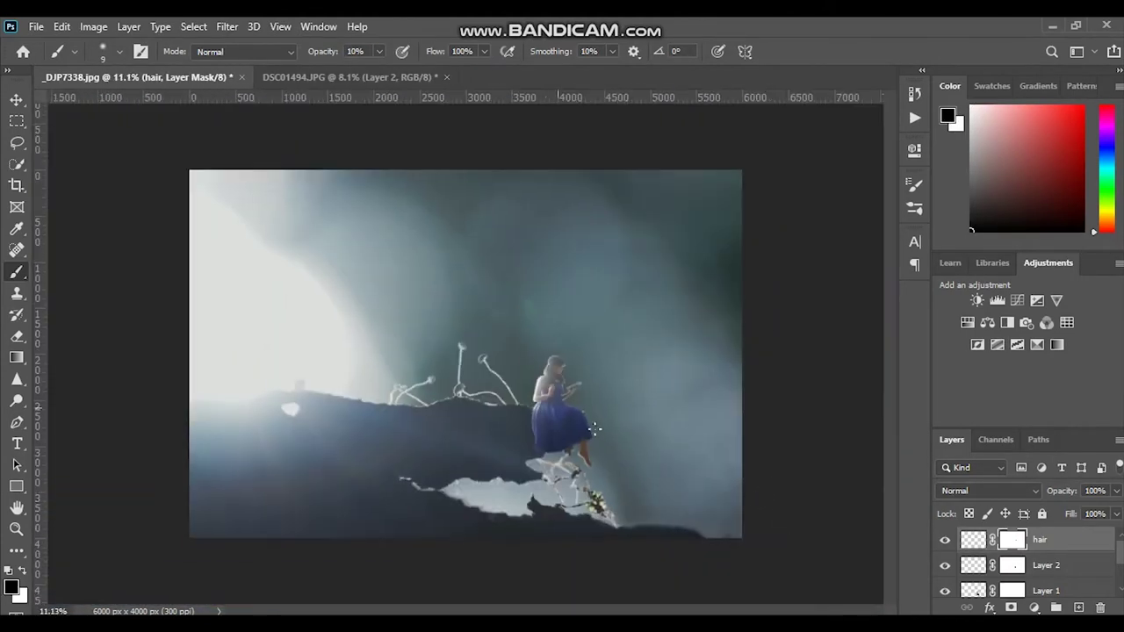
{"action": "scroll", "coordinate": [760, 507], "scroll_direction": "up", "scroll_amount": 10}
{"action": "scroll", "coordinate": [549, 404], "scroll_direction": "up", "scroll_amount": 2}
{"action": "key", "text": "2"}
{"action": "key", "text": "5"}
{"action": "key", "text": "bracketright"}
{"action": "key", "text": "bracketright"}
{"action": "key", "text": "bracketright"}
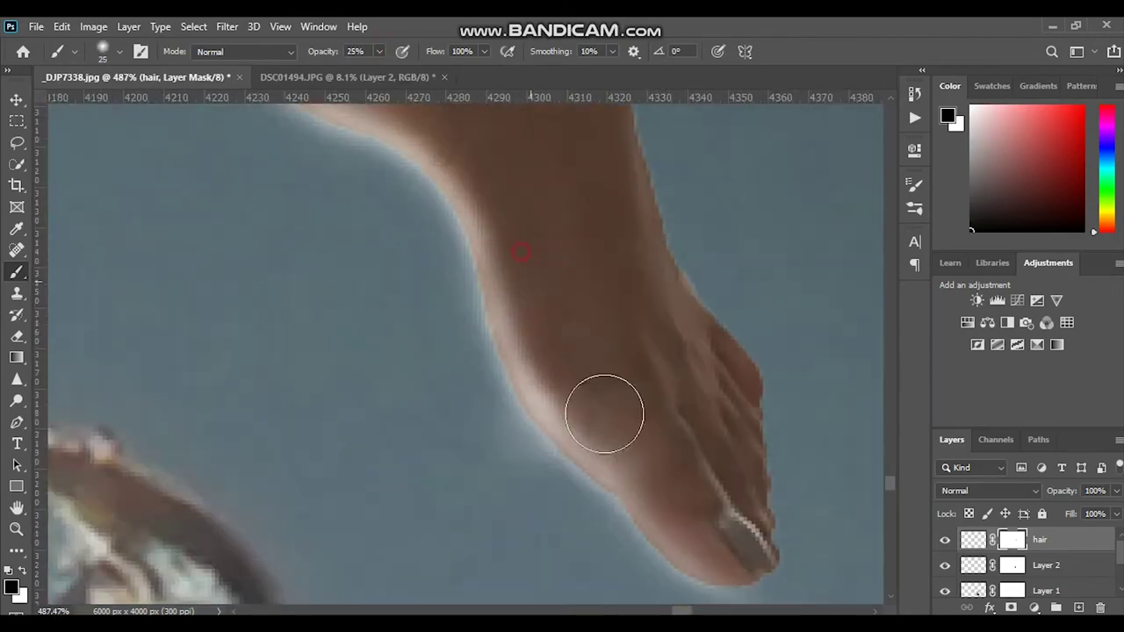
- Shrink the brush to 8, switch to white, and undo the last heel stroke
{"action": "scroll", "coordinate": [707, 525], "scroll_direction": "down", "scroll_amount": 1}
{"action": "scroll", "coordinate": [507, 489], "scroll_direction": "up", "scroll_amount": 1}
{"action": "scroll", "coordinate": [436, 274], "scroll_direction": "up", "scroll_amount": 2}
{"action": "scroll", "coordinate": [436, 273], "scroll_direction": "up", "scroll_amount": 3}
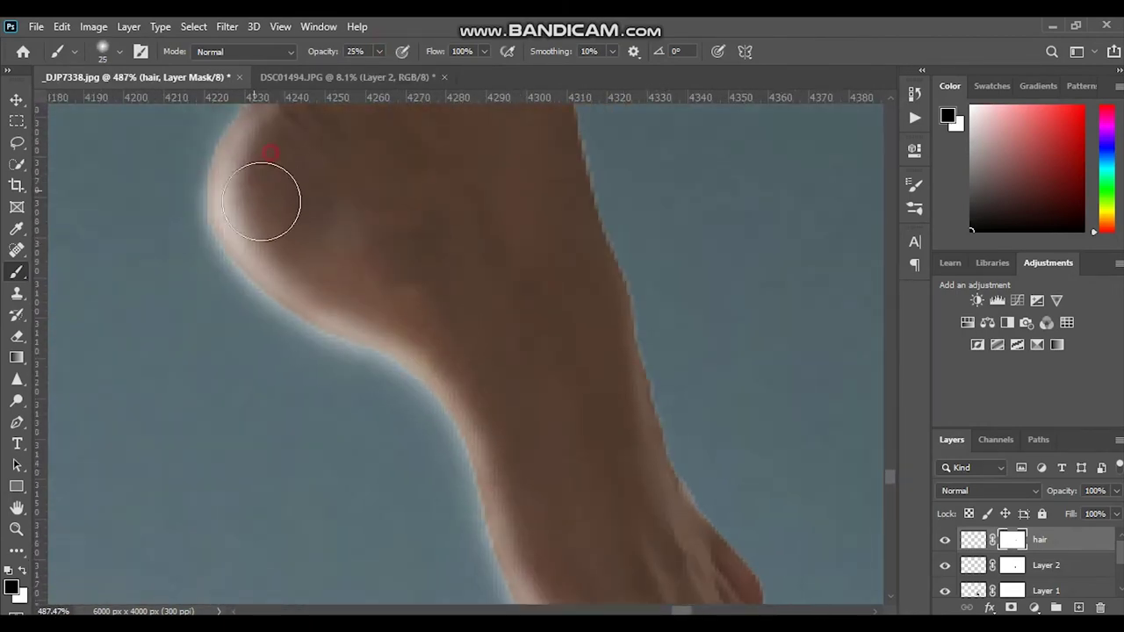
{"action": "scroll", "coordinate": [334, 395], "scroll_direction": "up", "scroll_amount": 1}
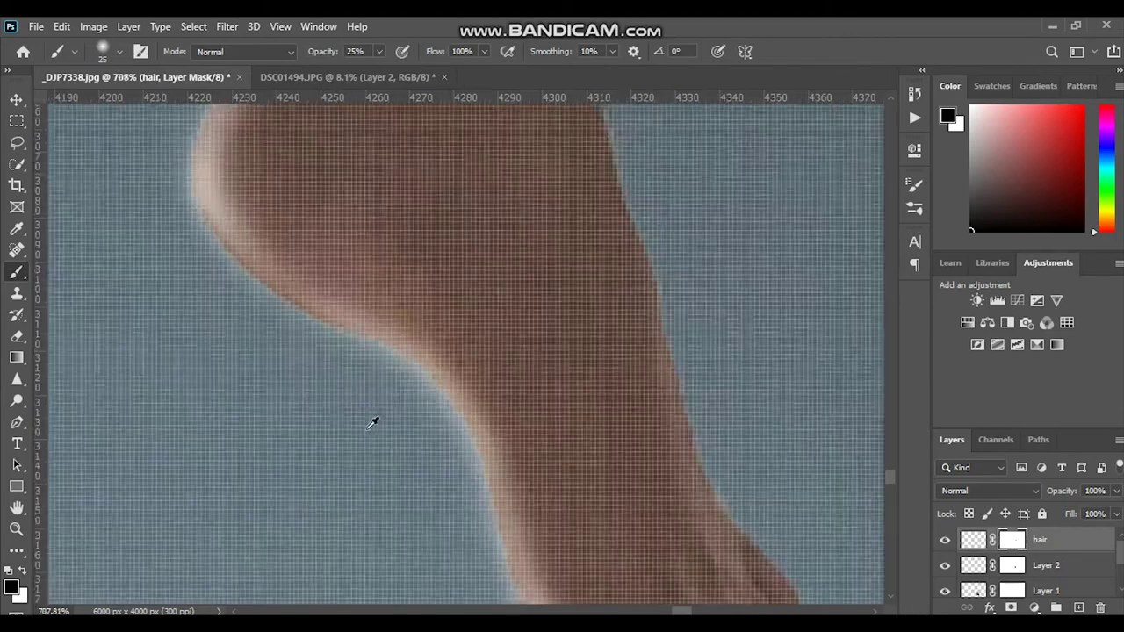
{"action": "scroll", "coordinate": [371, 421], "scroll_direction": "up", "scroll_amount": 1}
{"action": "key", "text": "bracketleft"}
{"action": "key", "text": "bracketleft"}
{"action": "key", "text": "bracketleft"}
{"action": "scroll", "coordinate": [525, 479], "scroll_direction": "down", "scroll_amount": 1}
{"action": "scroll", "coordinate": [542, 439], "scroll_direction": "down", "scroll_amount": 1}
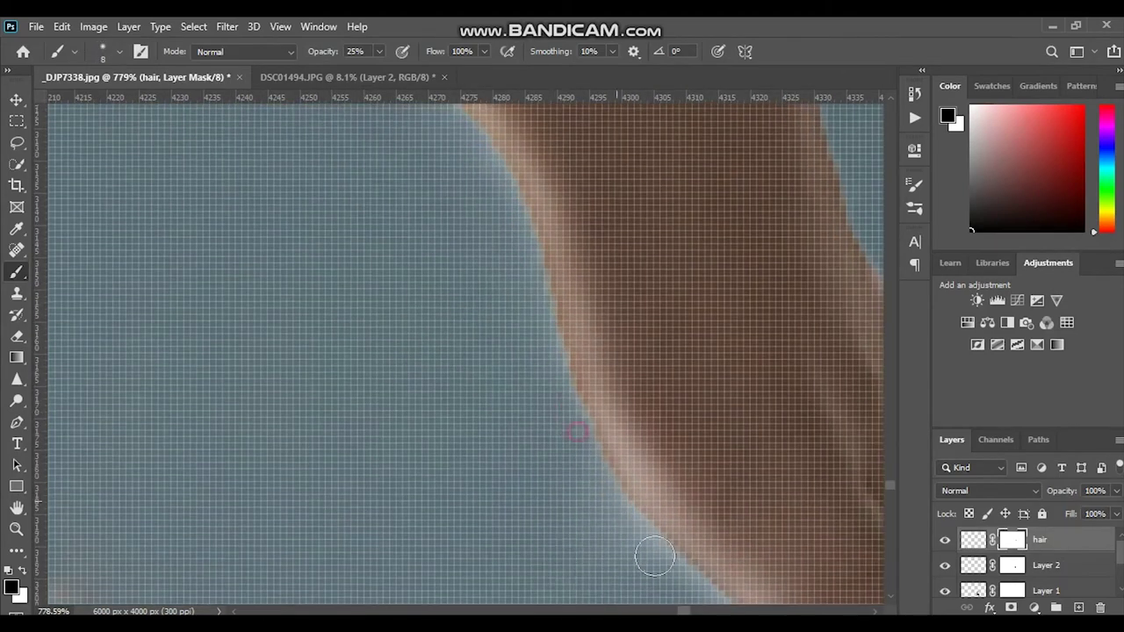
{"action": "scroll", "coordinate": [647, 553], "scroll_direction": "up", "scroll_amount": 1}
{"action": "key", "text": "x"}
{"action": "key", "text": "ctrl+z"}
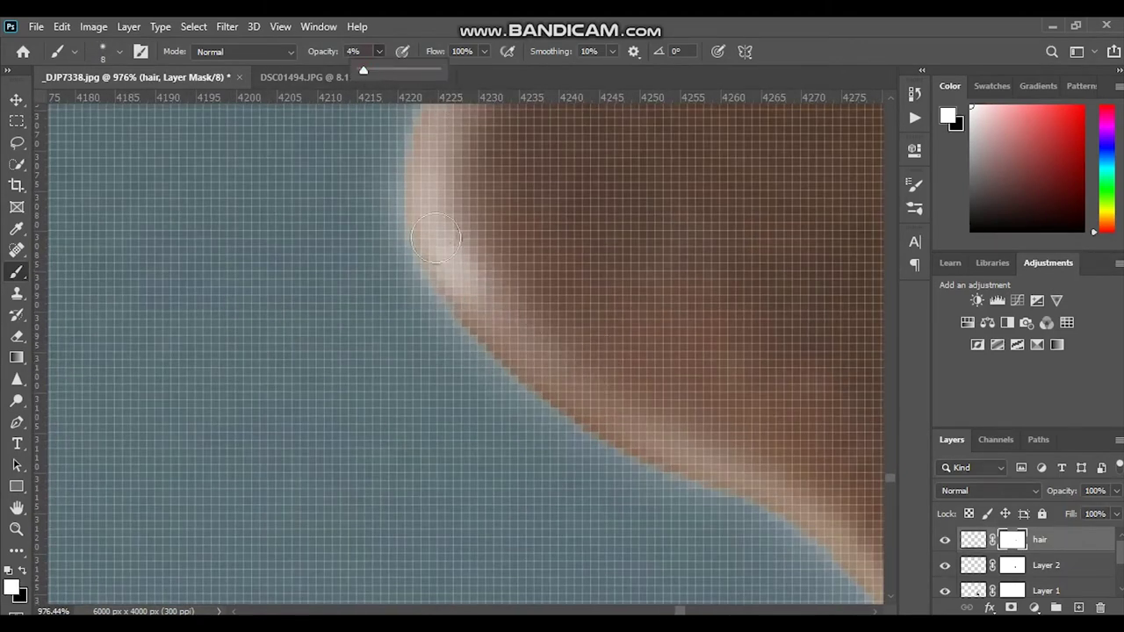
- Paint softly along the heel edge with the brush at 4% strength
{"action": "key", "text": "0"}
{"action": "key", "text": "4"}
{"action": "left_click_drag", "start_coordinate": [443, 275], "coordinate": [711, 456]}
{"action": "scroll", "coordinate": [710, 455], "scroll_direction": "down", "scroll_amount": 5}
{"action": "scroll", "coordinate": [685, 465], "scroll_direction": "up", "scroll_amount": 5}
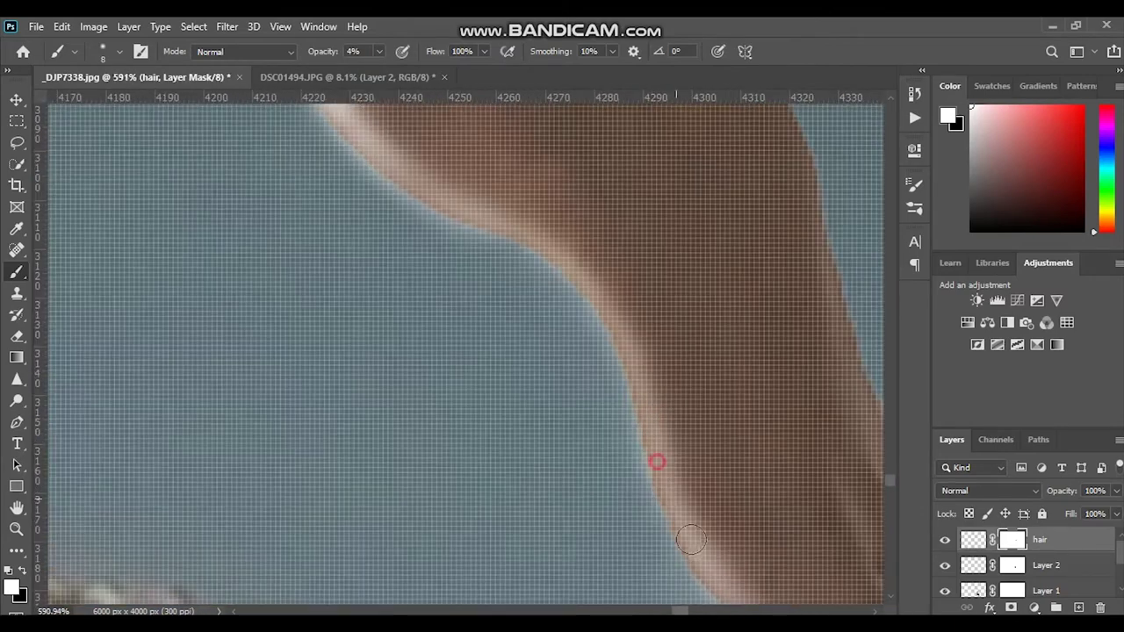
{"action": "scroll", "coordinate": [705, 451], "scroll_direction": "down", "scroll_amount": 5}
{"action": "scroll", "coordinate": [734, 471], "scroll_direction": "up", "scroll_amount": 2}
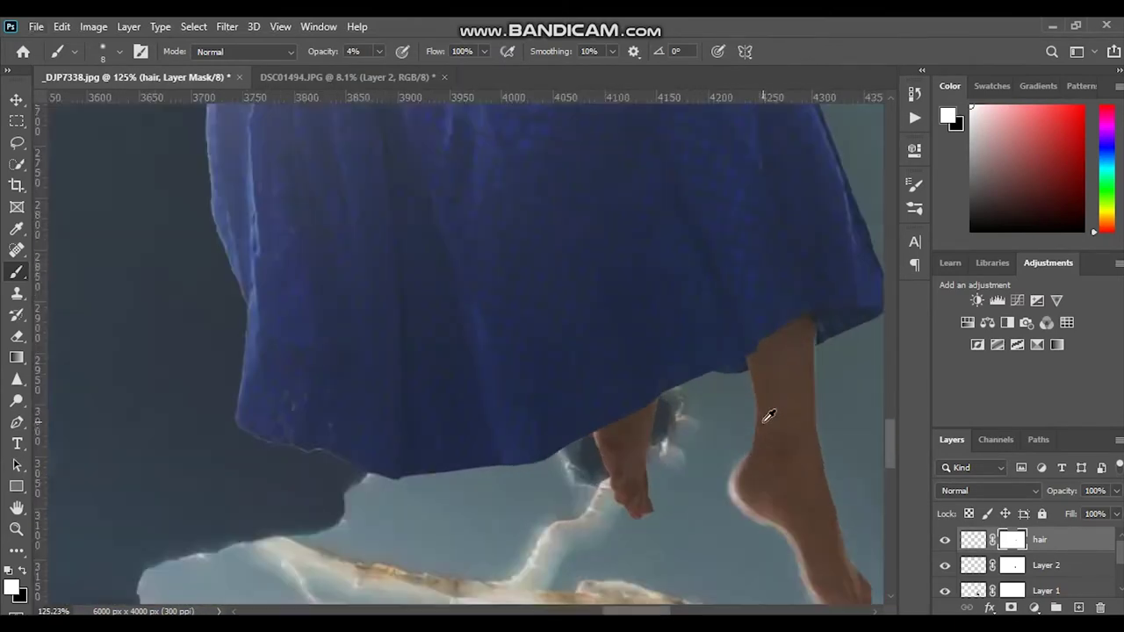
{"action": "scroll", "coordinate": [765, 414], "scroll_direction": "up", "scroll_amount": 2}
{"action": "key", "text": "ctrl+2"}
{"action": "scroll", "coordinate": [817, 392], "scroll_direction": "down", "scroll_amount": 2}
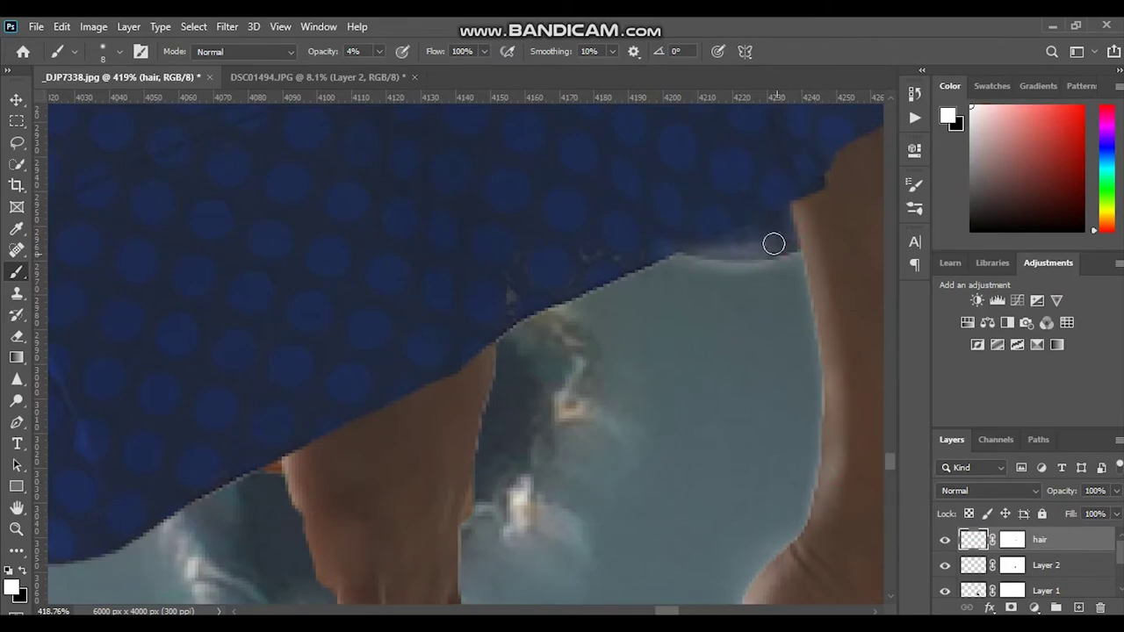
- Restore the leg-to-dress edge, then paint black to hide the light fringe along the leg
{"action": "mouse_move", "coordinate": [696, 261]}
{"action": "left_mouse_down"}
{"action": "mouse_move", "coordinate": [728, 248]}
{"action": "mouse_move", "coordinate": [841, 354]}
{"action": "mouse_move", "coordinate": [835, 515]}
{"action": "left_mouse_up"}
{"action": "key", "text": "ctrl+backslash"}
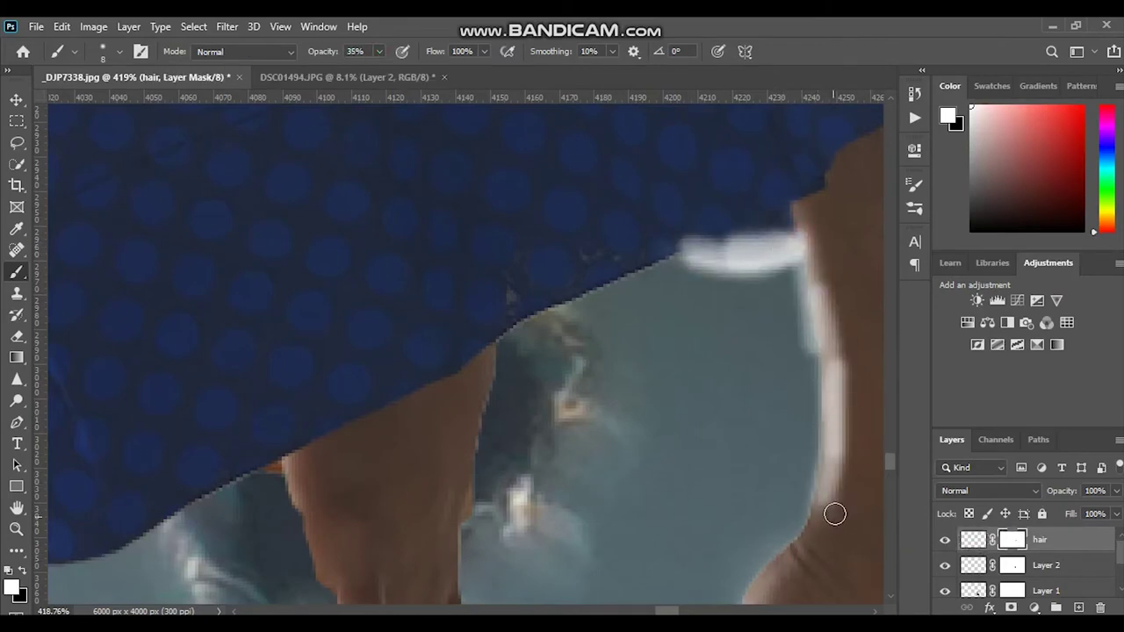
{"action": "key", "text": "x"}
{"action": "scroll", "coordinate": [761, 235], "scroll_direction": "up", "scroll_amount": 2}
{"action": "mouse_move", "coordinate": [709, 190]}
{"action": "left_mouse_down"}
{"action": "mouse_move", "coordinate": [585, 194]}
{"action": "mouse_move", "coordinate": [834, 219]}
{"action": "left_mouse_up"}
{"action": "scroll", "coordinate": [840, 272], "scroll_direction": "down", "scroll_amount": 1}
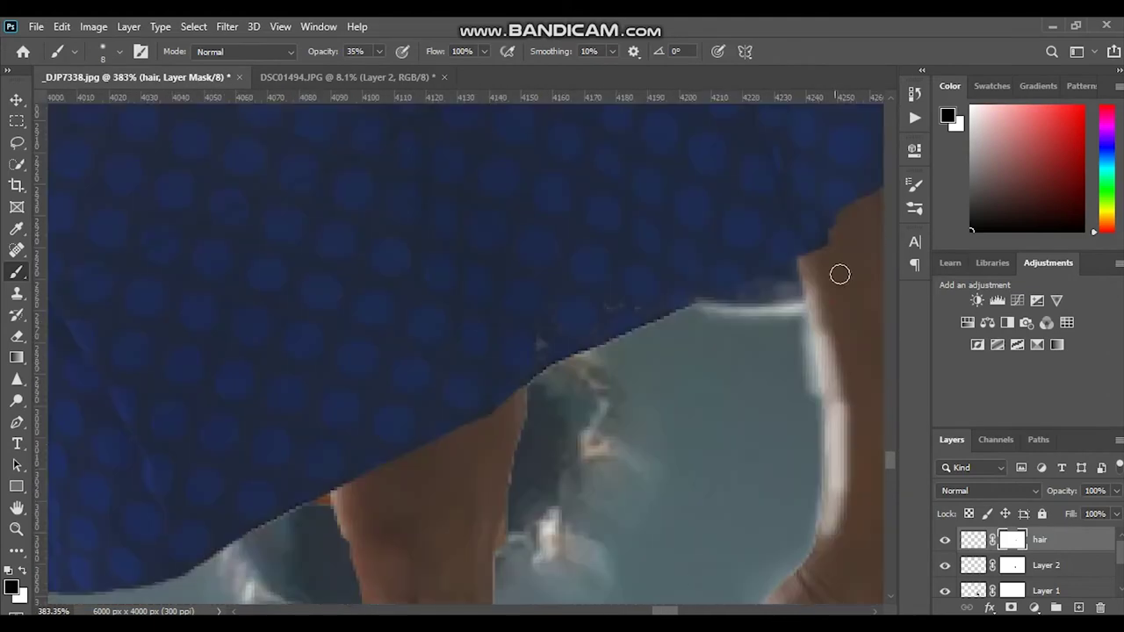
{"action": "left_click_drag", "start_coordinate": [824, 307], "coordinate": [834, 422]}
{"action": "scroll", "coordinate": [834, 422], "scroll_direction": "down", "scroll_amount": 2}
{"action": "left_click_drag", "start_coordinate": [830, 351], "coordinate": [844, 502]}
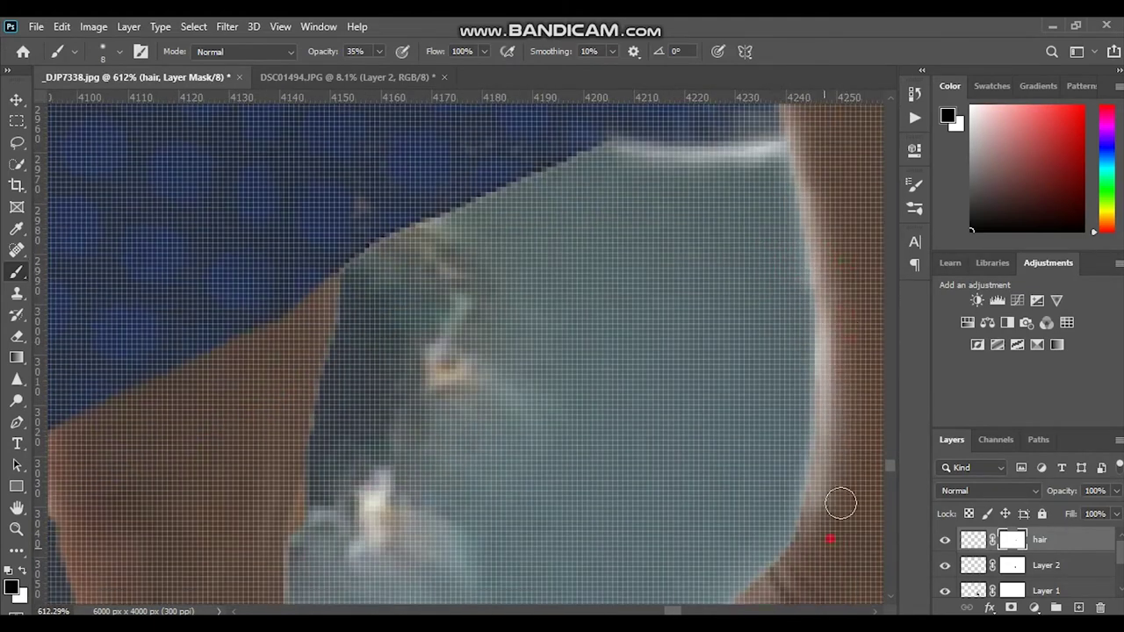
- Bring the toes into view and target the hair layer's mask again
{"action": "scroll", "coordinate": [838, 474], "scroll_direction": "up", "scroll_amount": 1}
{"action": "scroll", "coordinate": [842, 375], "scroll_direction": "down", "scroll_amount": 1}
{"action": "scroll", "coordinate": [843, 375], "scroll_direction": "up", "scroll_amount": 1}
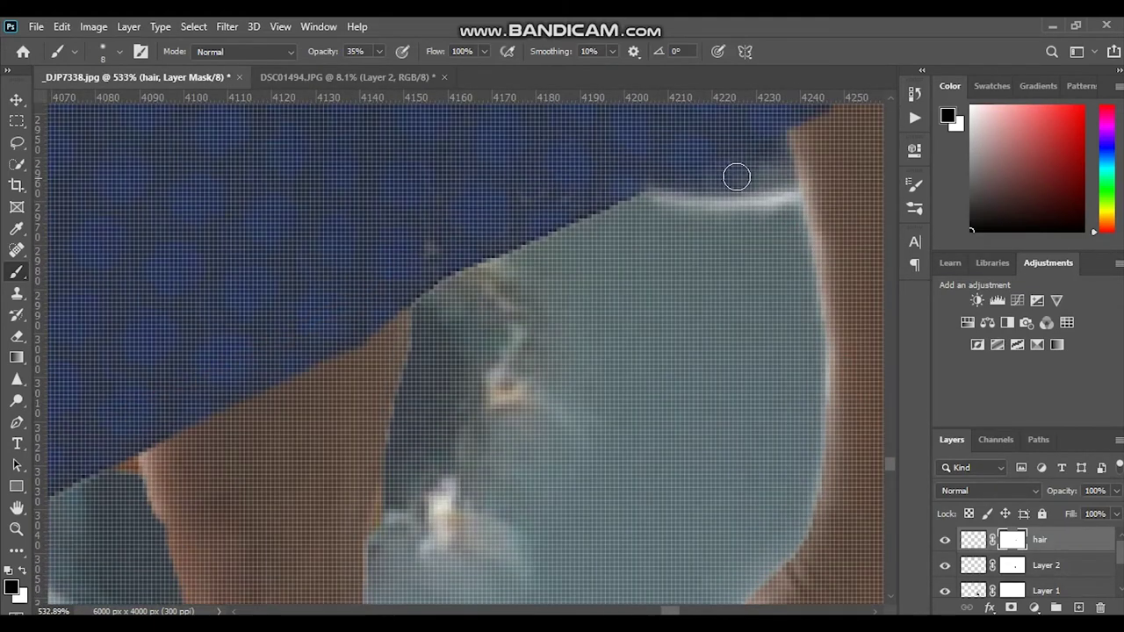
{"action": "scroll", "coordinate": [799, 161], "scroll_direction": "down", "scroll_amount": 8}
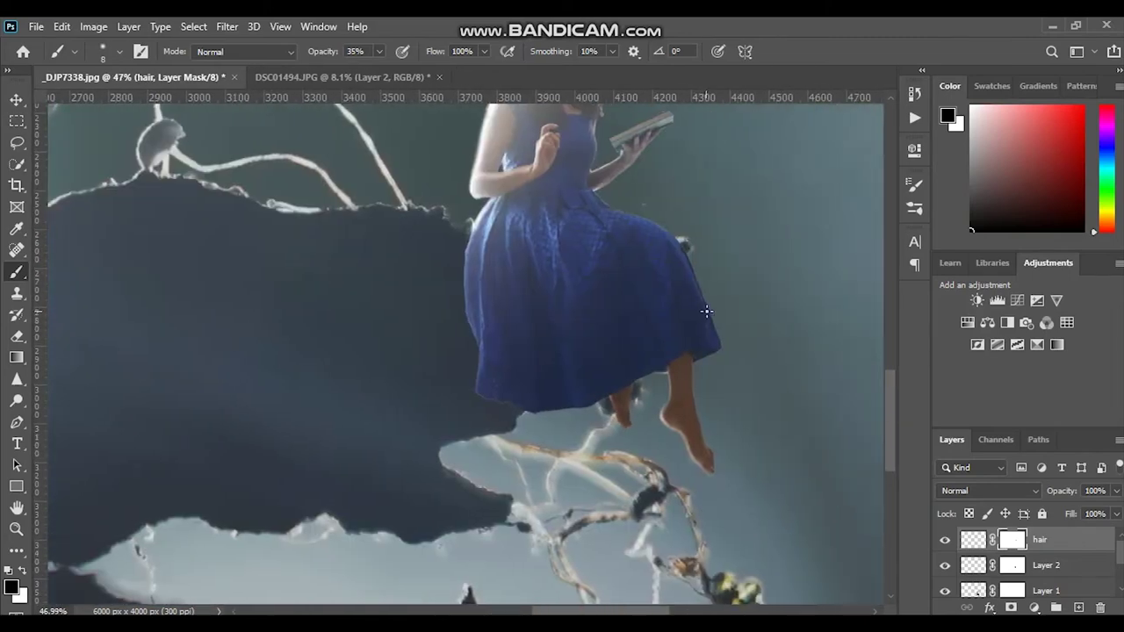
{"action": "scroll", "coordinate": [630, 360], "scroll_direction": "up", "scroll_amount": 5}
{"action": "scroll", "coordinate": [629, 359], "scroll_direction": "up", "scroll_amount": 3}
{"action": "scroll", "coordinate": [688, 359], "scroll_direction": "down", "scroll_amount": 4}
{"action": "scroll", "coordinate": [406, 500], "scroll_direction": "up", "scroll_amount": 1}
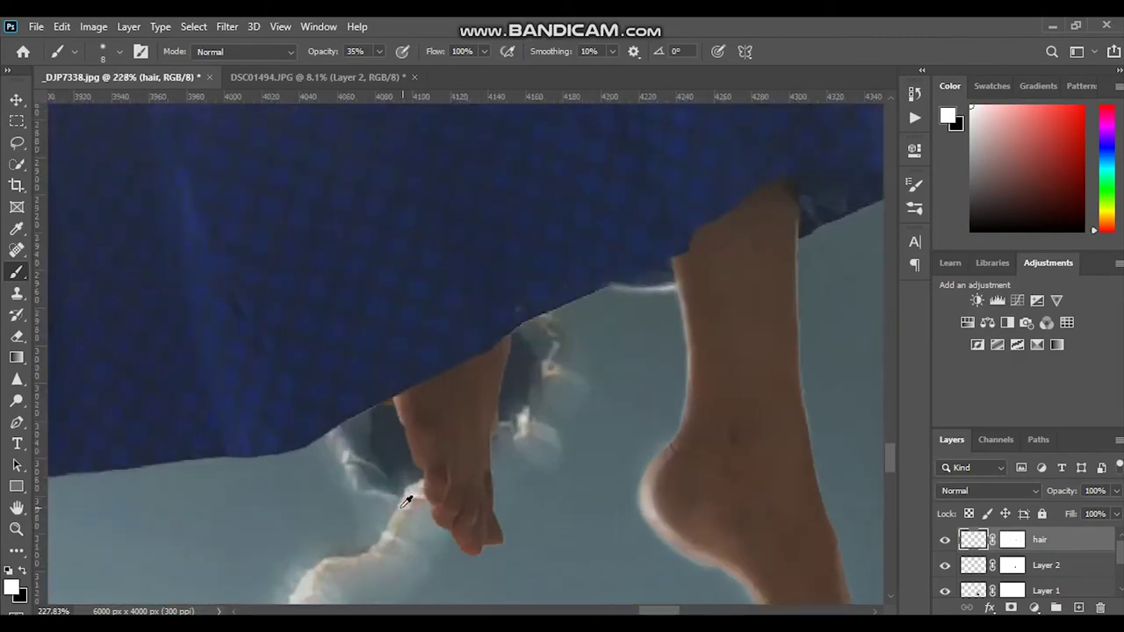
{"action": "scroll", "coordinate": [407, 501], "scroll_direction": "up", "scroll_amount": 2}
{"action": "left_click_drag", "start_coordinate": [507, 565], "coordinate": [541, 487]}
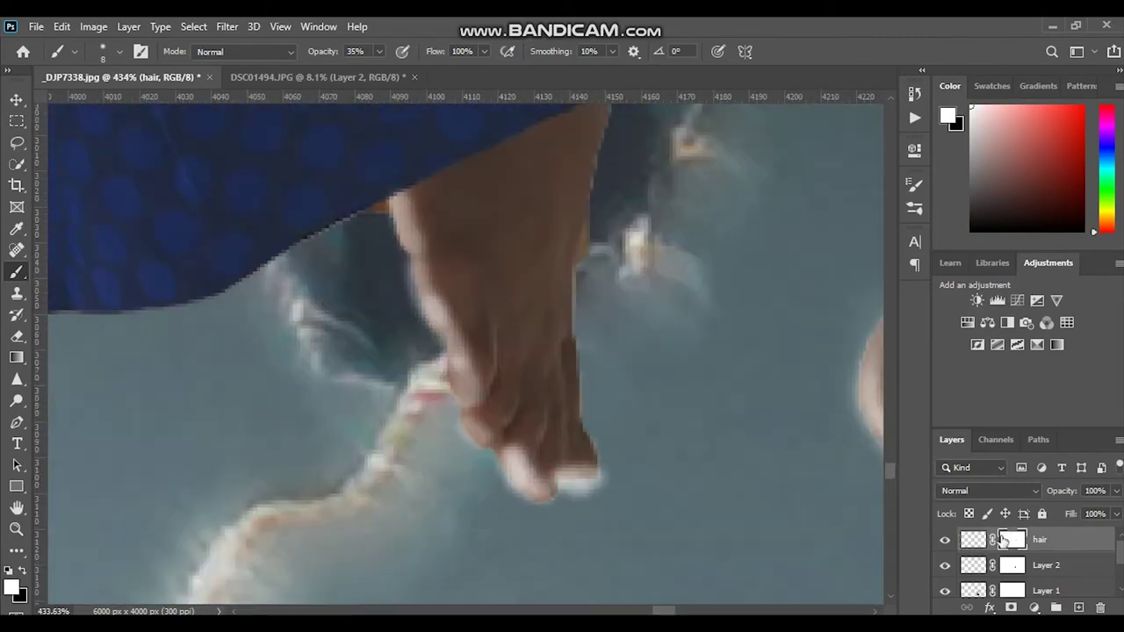
{"action": "left_click", "coordinate": [1010, 540]}
{"action": "scroll", "coordinate": [652, 474], "scroll_direction": "up", "scroll_amount": 2}
{"action": "scroll", "coordinate": [565, 460], "scroll_direction": "down", "scroll_amount": 2}
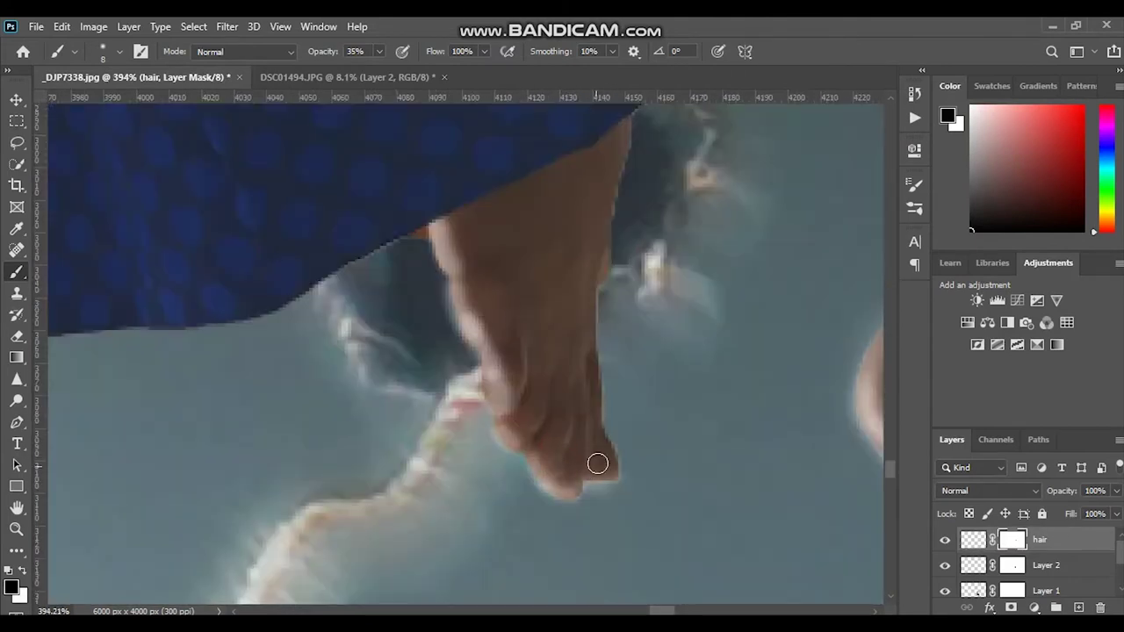
{"action": "scroll", "coordinate": [597, 464], "scroll_direction": "down", "scroll_amount": 4}
{"action": "scroll", "coordinate": [555, 345], "scroll_direction": "down", "scroll_amount": 2}
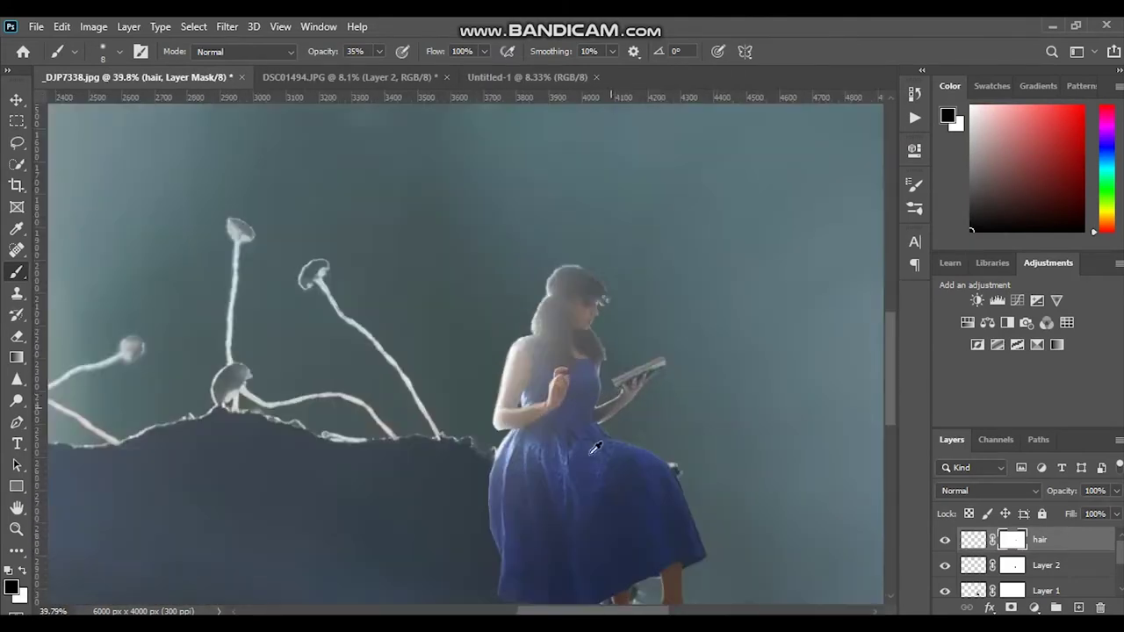
{"action": "scroll", "coordinate": [615, 351], "scroll_direction": "up", "scroll_amount": 1}
- Create a new empty layer named 'ras'
{"action": "scroll", "coordinate": [662, 363], "scroll_direction": "down", "scroll_amount": 3}
{"action": "key", "text": "ctrl+shift+n"}
{"action": "type", "text": "ras"}
{"action": "key", "text": "Return"}
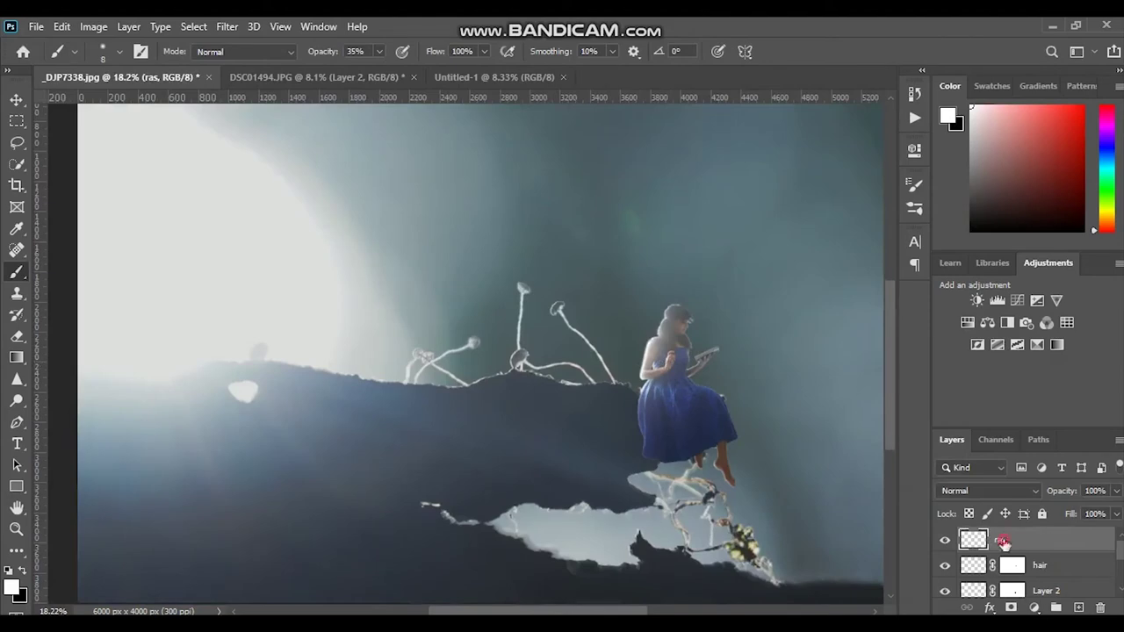
- Stamp a burst of light using a Rays of Light brush preset
{"action": "right_click", "coordinate": [641, 347]}
{"action": "scroll", "coordinate": [747, 544], "scroll_direction": "down", "scroll_amount": 5}
{"action": "scroll", "coordinate": [746, 544], "scroll_direction": "down", "scroll_amount": 5}
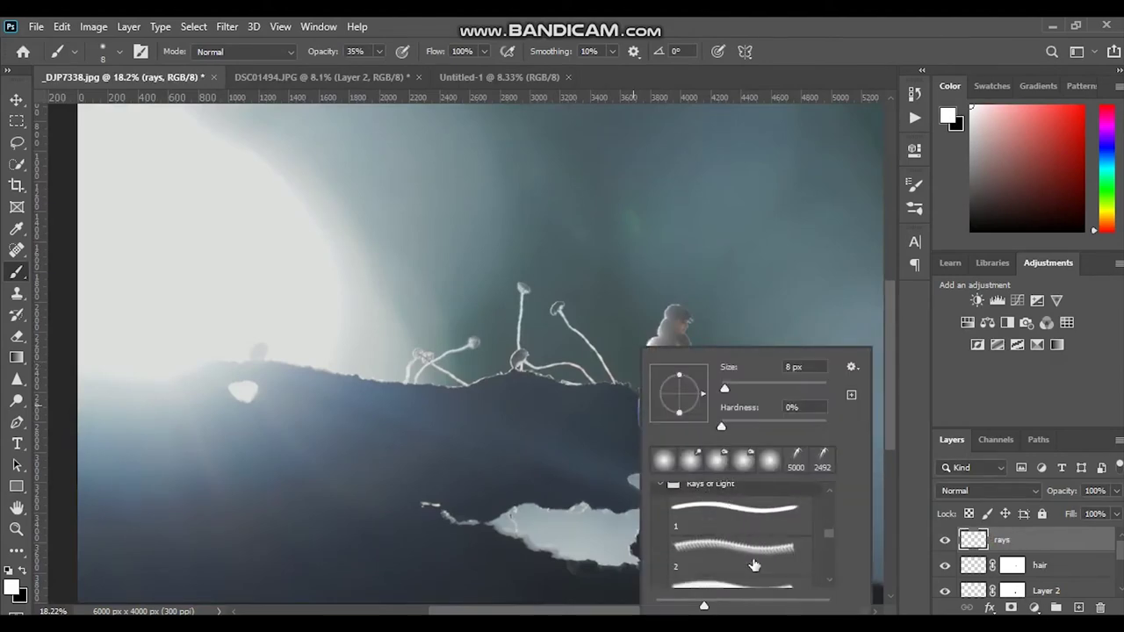
{"action": "left_click", "coordinate": [708, 569]}
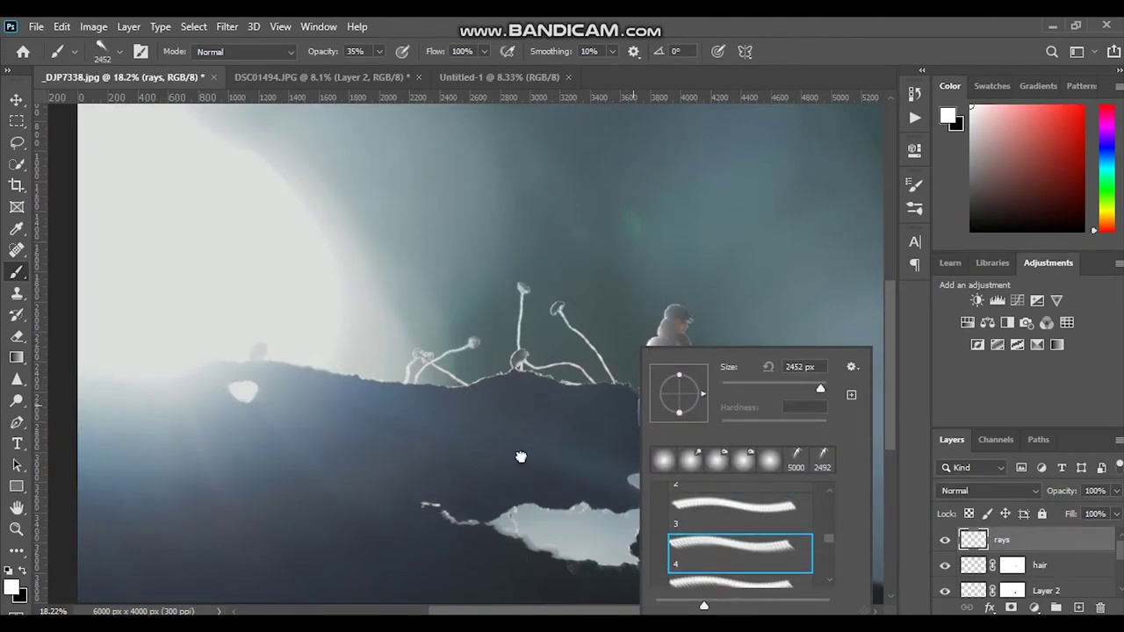
{"action": "scroll", "coordinate": [743, 543], "scroll_direction": "down", "scroll_amount": 2}
{"action": "left_click", "coordinate": [741, 562]}
{"action": "left_click", "coordinate": [534, 285]}
- Rotate the rays diagonally, scale them to about 149%, and nudge them down-right
{"action": "key", "text": "ctrl+t"}
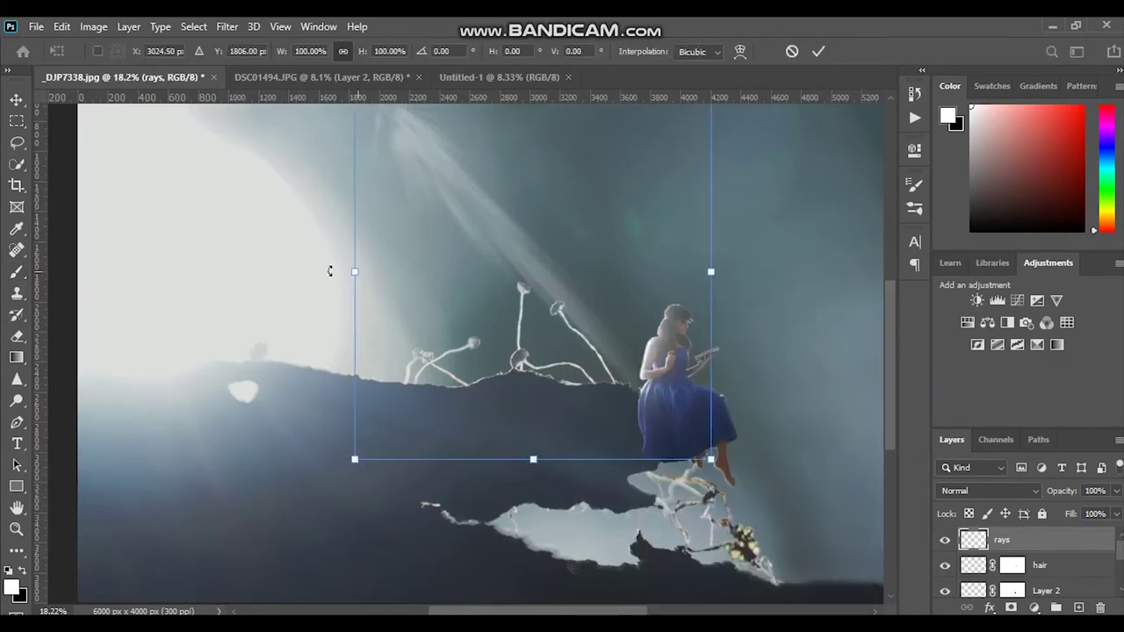
{"action": "left_click_drag", "start_coordinate": [738, 479], "coordinate": [777, 416]}
{"action": "left_click_drag", "start_coordinate": [299, 161], "coordinate": [155, 226]}
{"action": "left_click_drag", "start_coordinate": [835, 386], "coordinate": [798, 282]}
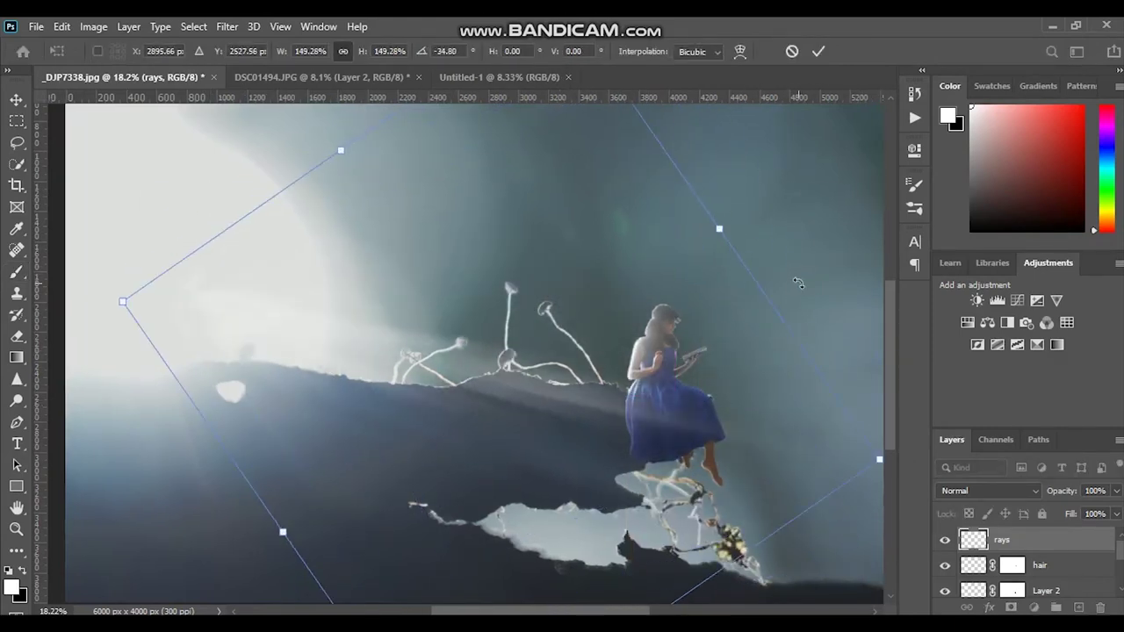
{"action": "left_click_drag", "start_coordinate": [767, 428], "coordinate": [786, 448]}
{"action": "key", "text": "Return"}
- Erase the rays over the branch and mushroom ridge with an 800 px eraser
{"action": "key", "text": "e"}
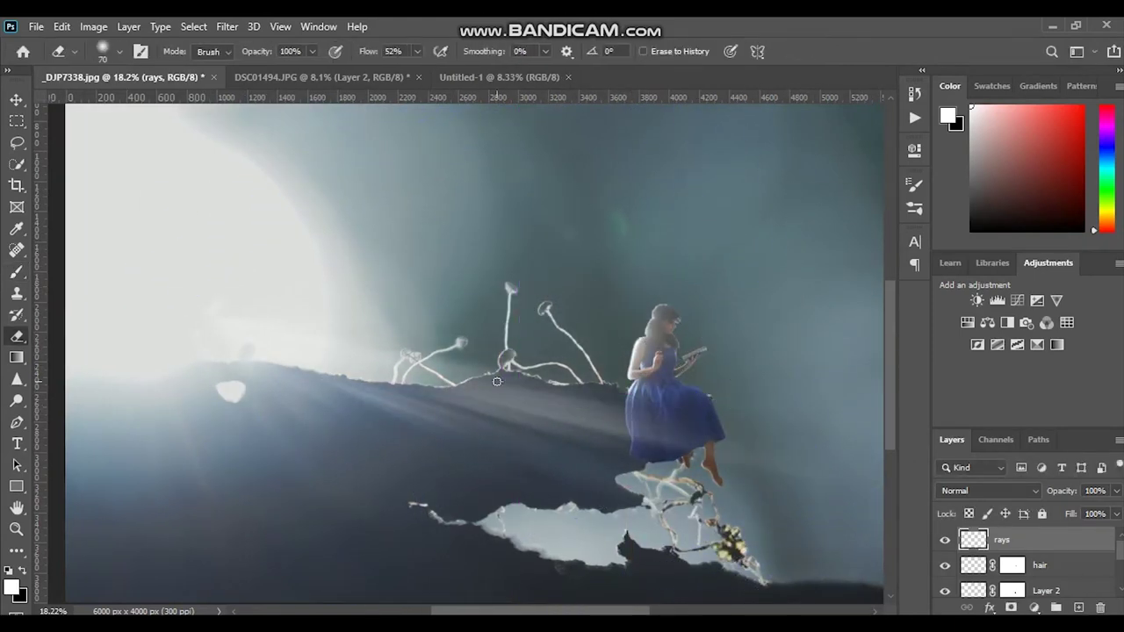
{"action": "key", "text": "bracketright"}
{"action": "key", "text": "bracketright"}
{"action": "key", "text": "bracketright"}
{"action": "left_click_drag", "start_coordinate": [270, 330], "coordinate": [261, 287]}
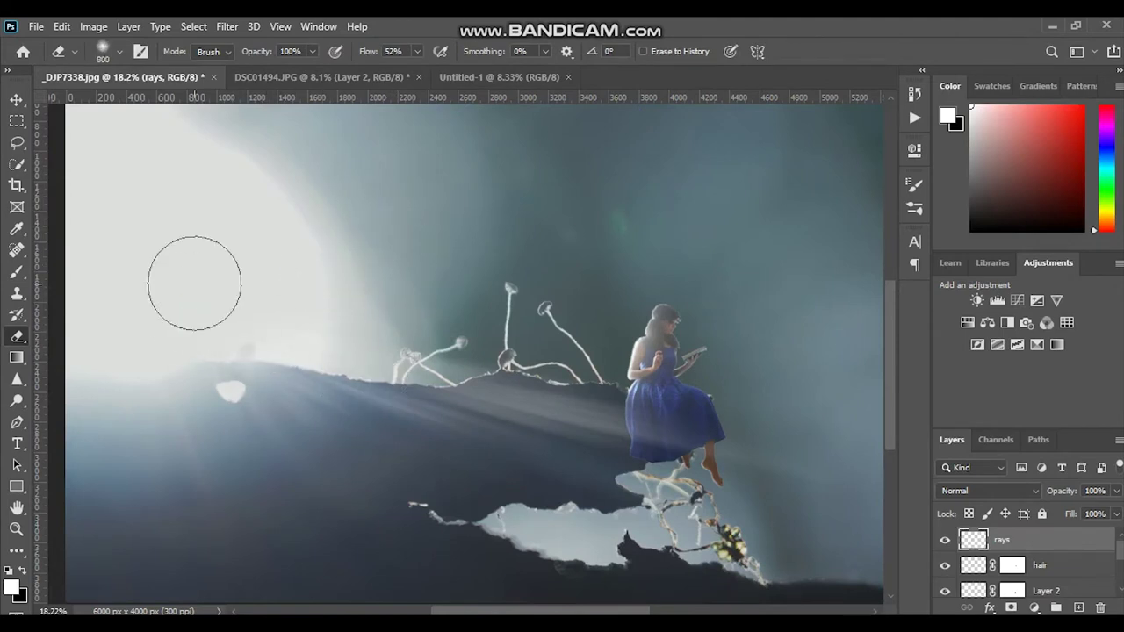
{"action": "left_click_drag", "start_coordinate": [435, 303], "coordinate": [408, 343]}
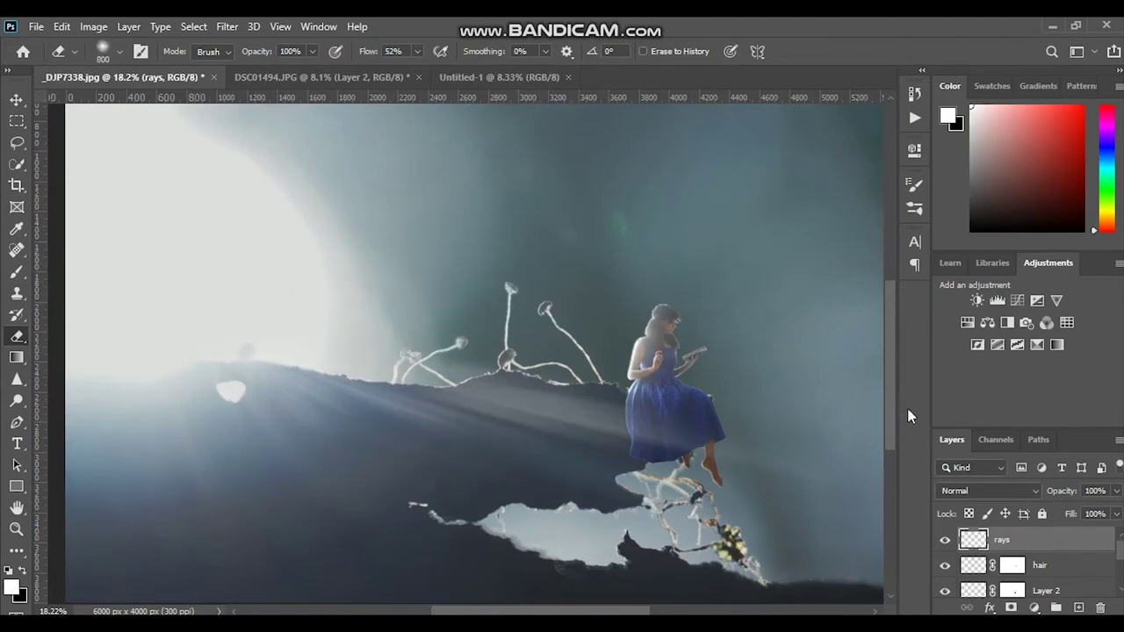
{"action": "scroll", "coordinate": [1044, 539], "scroll_direction": "down", "scroll_amount": 5}
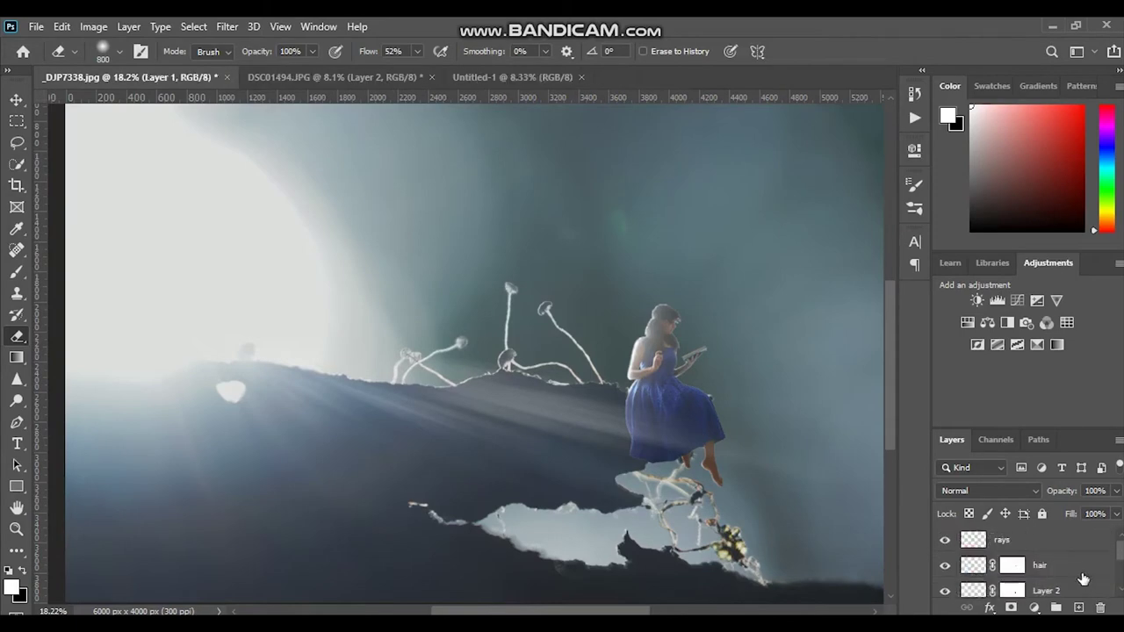
- Burn the left edge of the blue dress on Layer 1 copy
{"action": "left_click", "coordinate": [1054, 565]}
{"action": "right_click", "coordinate": [15, 400]}
{"action": "left_click", "coordinate": [79, 414]}
{"action": "scroll", "coordinate": [329, 355], "scroll_direction": "up", "scroll_amount": 5}
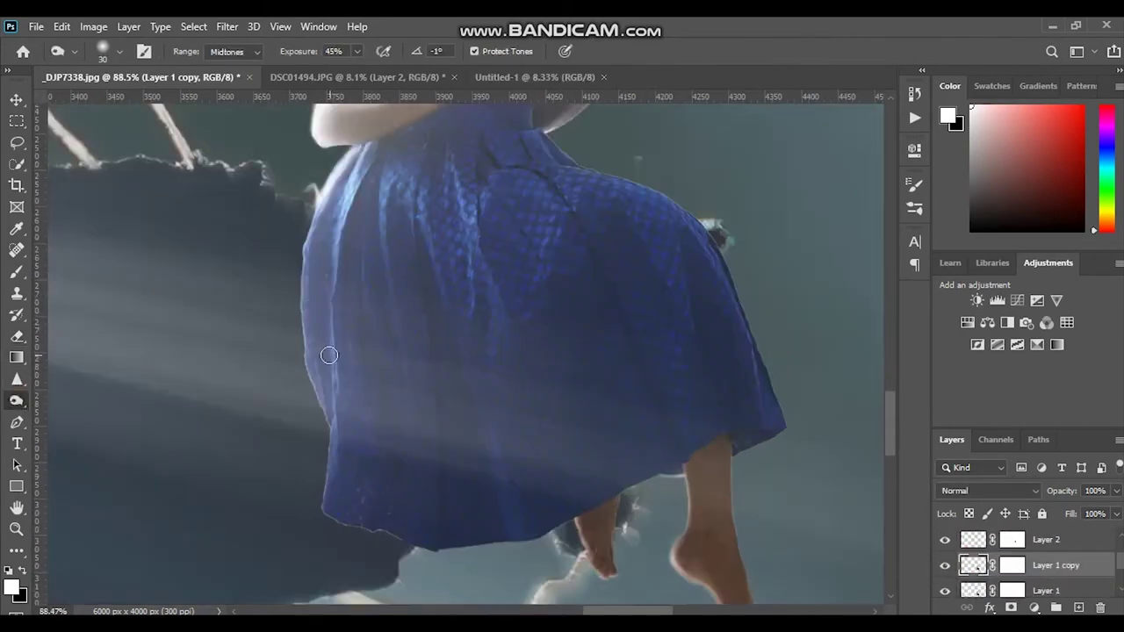
{"action": "mouse_move", "coordinate": [343, 293]}
{"action": "left_mouse_down"}
{"action": "mouse_move", "coordinate": [339, 471]}
{"action": "mouse_move", "coordinate": [296, 432]}
{"action": "mouse_move", "coordinate": [357, 214]}
{"action": "mouse_move", "coordinate": [369, 431]}
{"action": "left_mouse_up"}
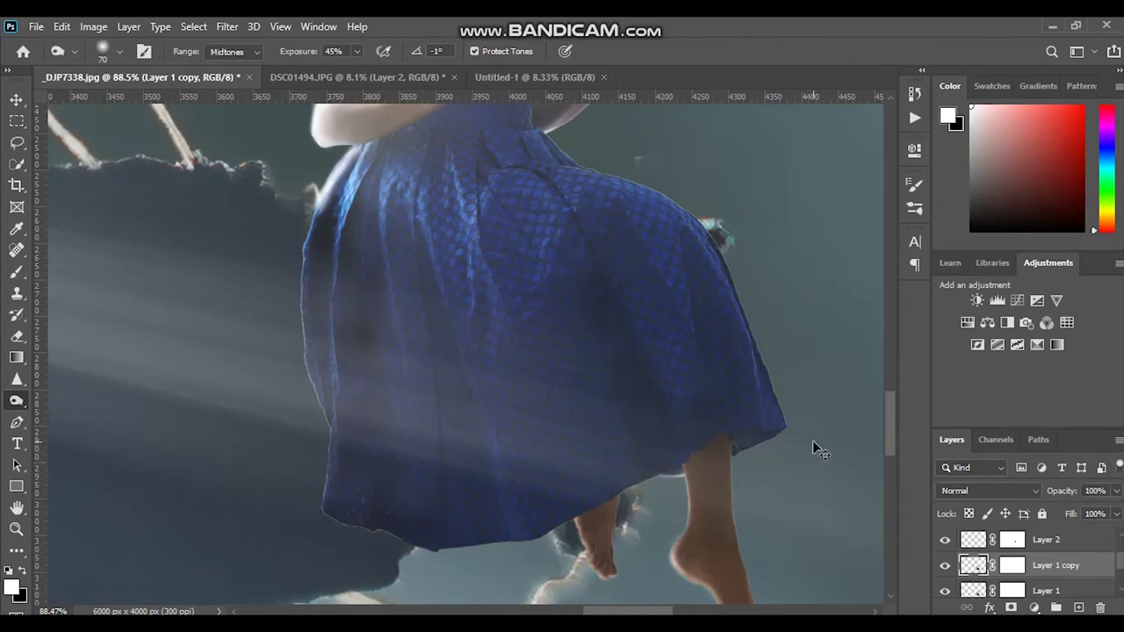
- Try burning the rock surface under the rays, then undo it
{"action": "scroll", "coordinate": [734, 548], "scroll_direction": "down", "scroll_amount": 2}
{"action": "scroll", "coordinate": [860, 524], "scroll_direction": "down", "scroll_amount": 3}
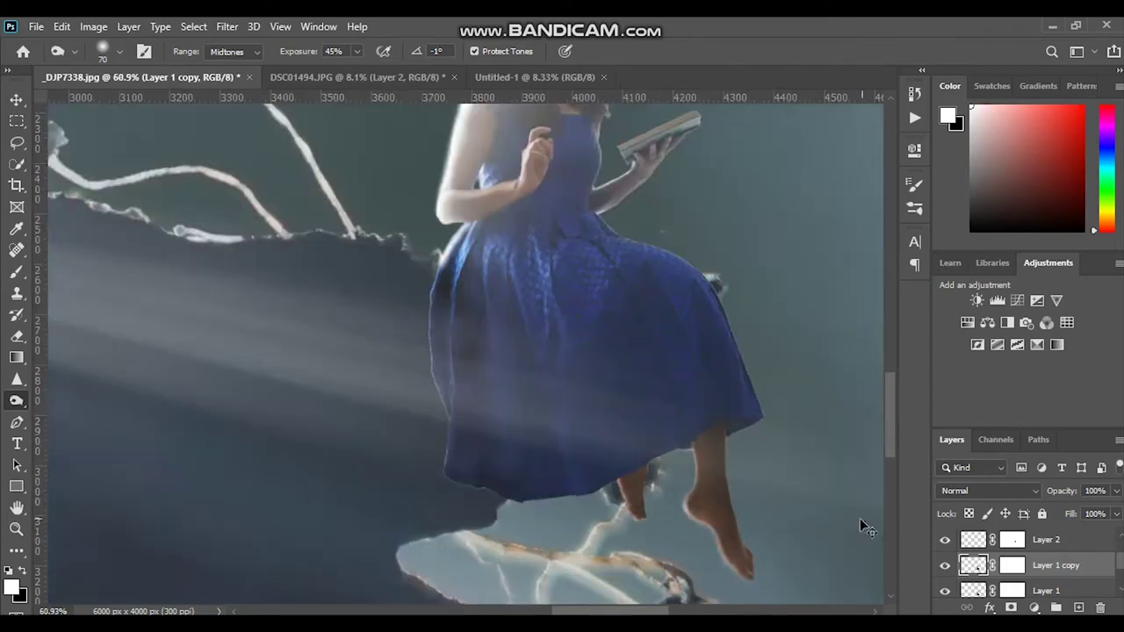
{"action": "scroll", "coordinate": [756, 342], "scroll_direction": "down", "scroll_amount": 2}
{"action": "scroll", "coordinate": [618, 233], "scroll_direction": "up", "scroll_amount": 5}
{"action": "scroll", "coordinate": [790, 461], "scroll_direction": "down", "scroll_amount": 2}
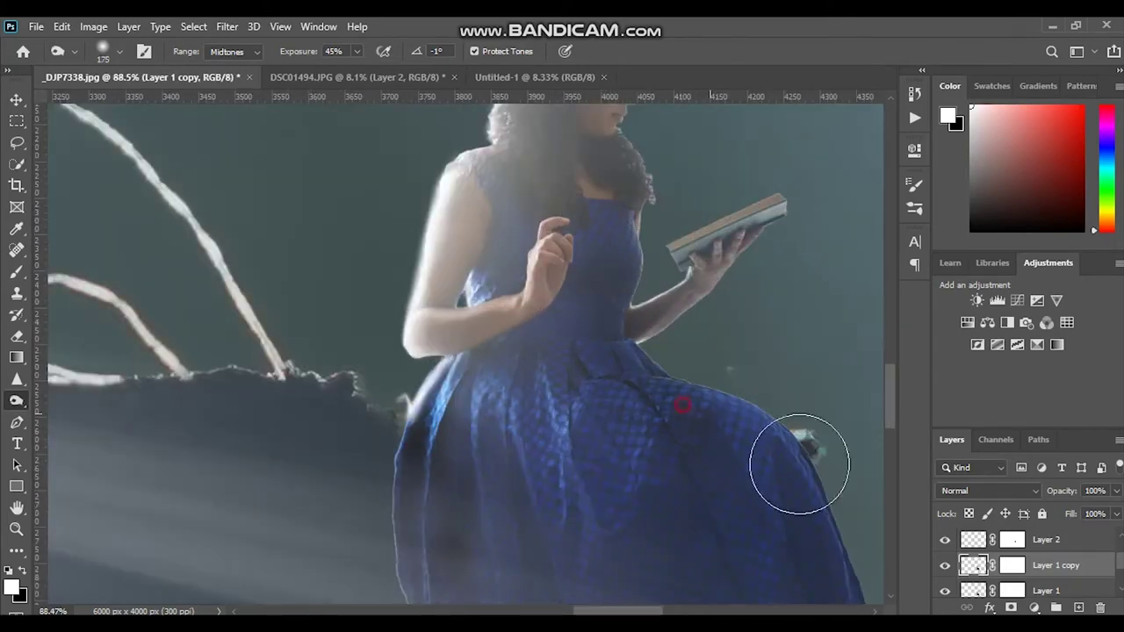
{"action": "scroll", "coordinate": [770, 489], "scroll_direction": "down", "scroll_amount": 2}
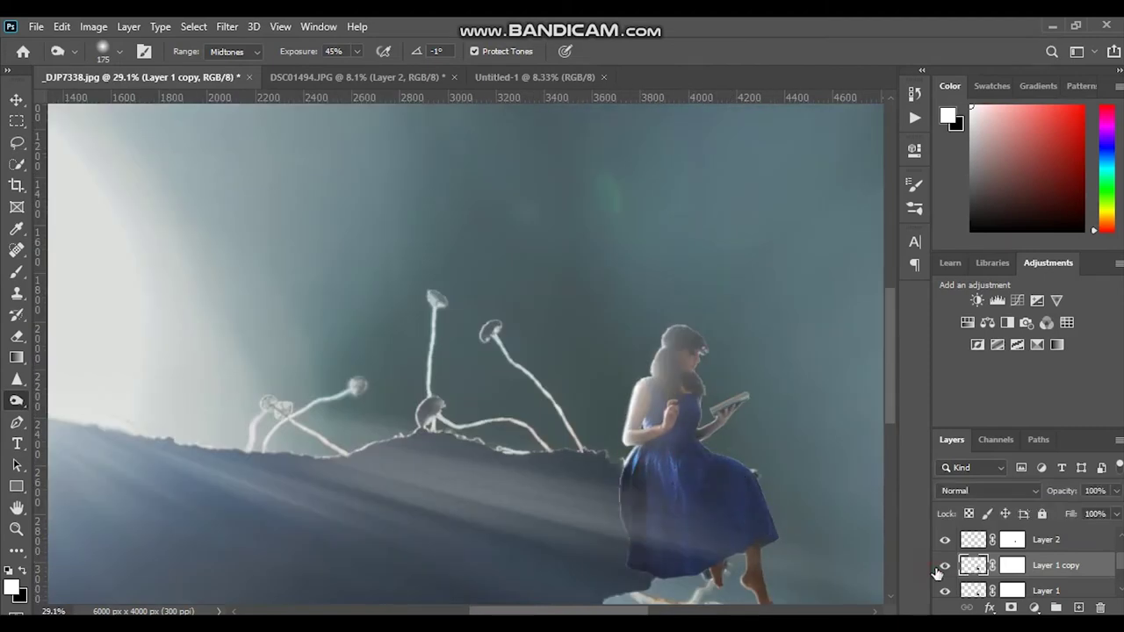
{"action": "scroll", "coordinate": [660, 580], "scroll_direction": "up", "scroll_amount": 3}
{"action": "scroll", "coordinate": [615, 457], "scroll_direction": "up", "scroll_amount": 3}
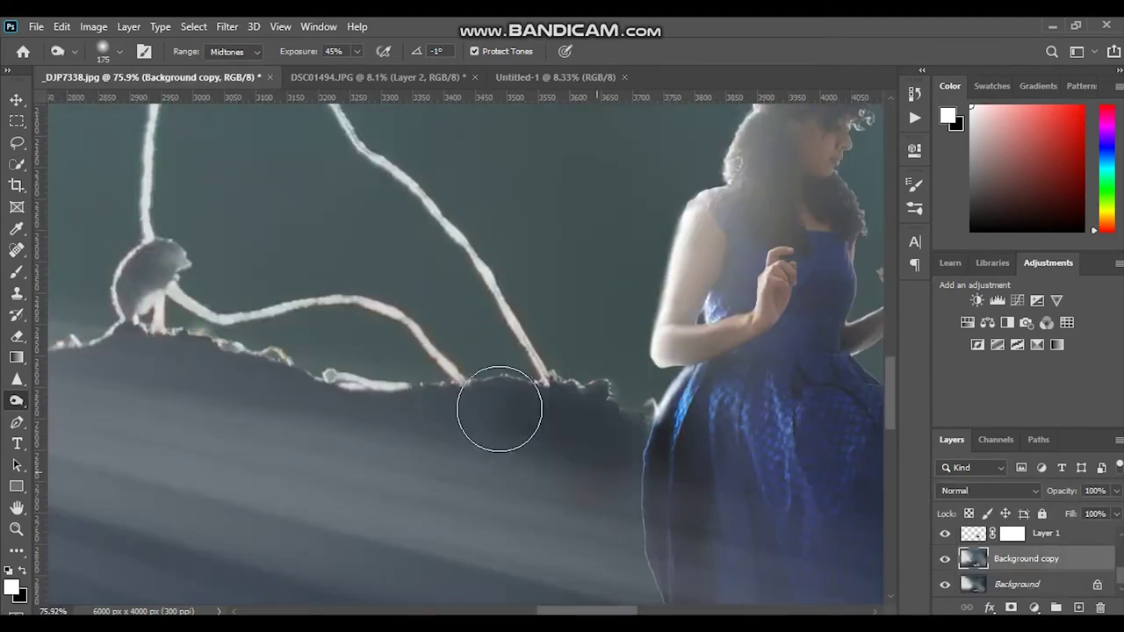
{"action": "scroll", "coordinate": [655, 534], "scroll_direction": "down", "scroll_amount": 2}
{"action": "scroll", "coordinate": [539, 547], "scroll_direction": "down", "scroll_amount": 1}
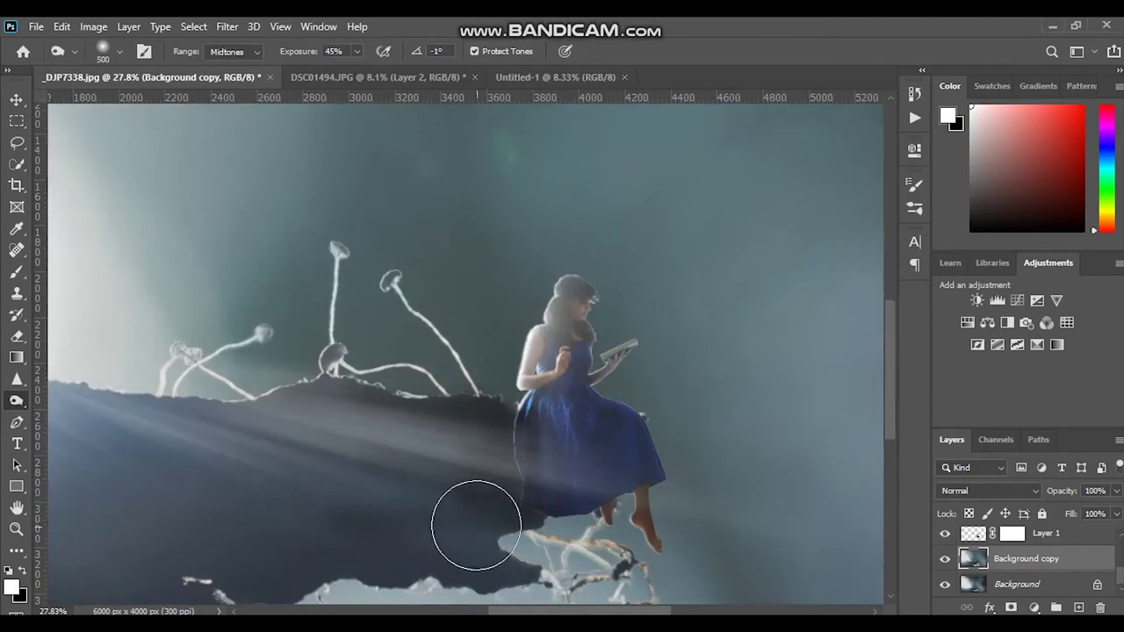
{"action": "left_click_drag", "start_coordinate": [476, 525], "coordinate": [371, 469]}
{"action": "key", "text": "ctrl+z"}
{"action": "key", "text": "ctrl+z"}
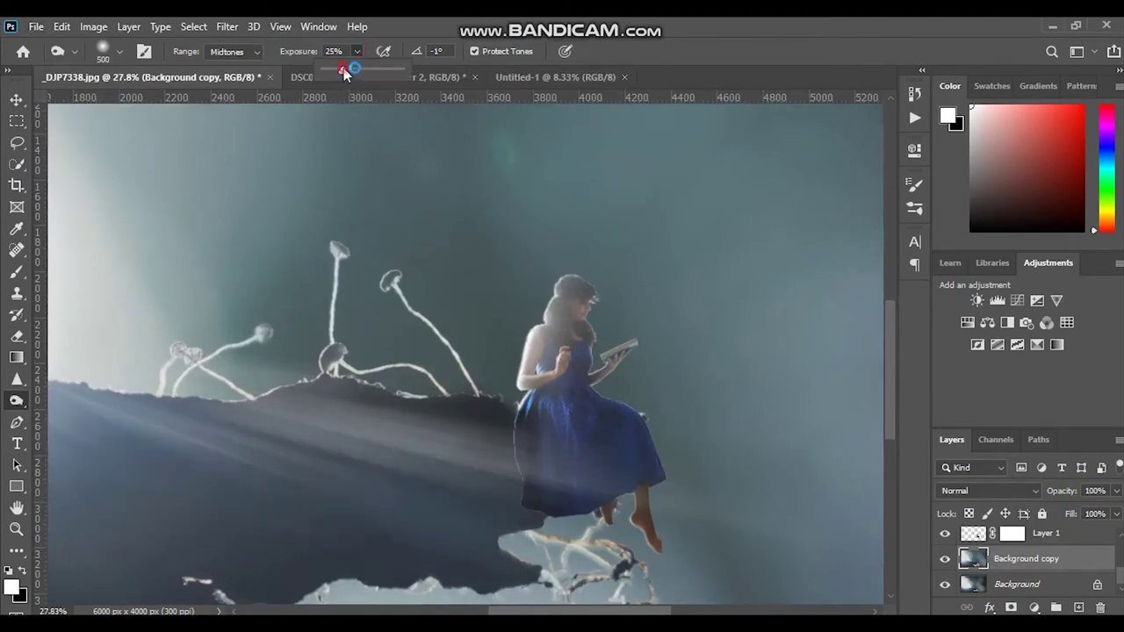
{"action": "scroll", "coordinate": [501, 469], "scroll_direction": "down", "scroll_amount": 2}
{"action": "scroll", "coordinate": [526, 431], "scroll_direction": "up", "scroll_amount": 7}
- Darken the hair behind the neck and near the crown with a 60 px brush
{"action": "key", "text": "bracketleft"}
{"action": "key", "text": "bracketleft"}
{"action": "key", "text": "bracketleft"}
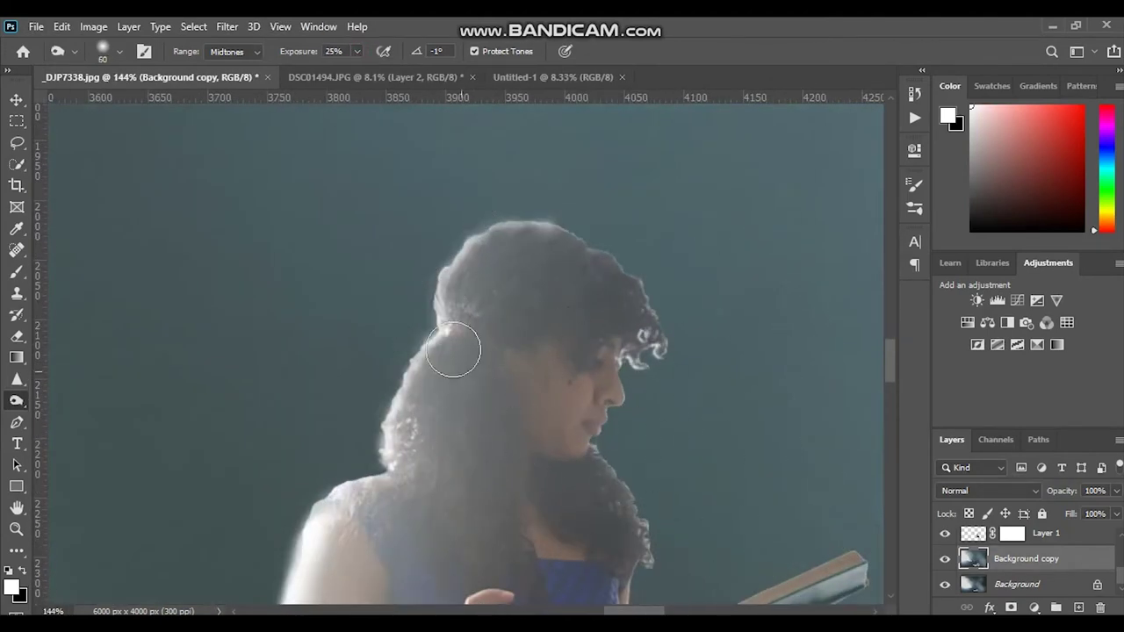
{"action": "left_click_drag", "start_coordinate": [466, 360], "coordinate": [509, 474]}
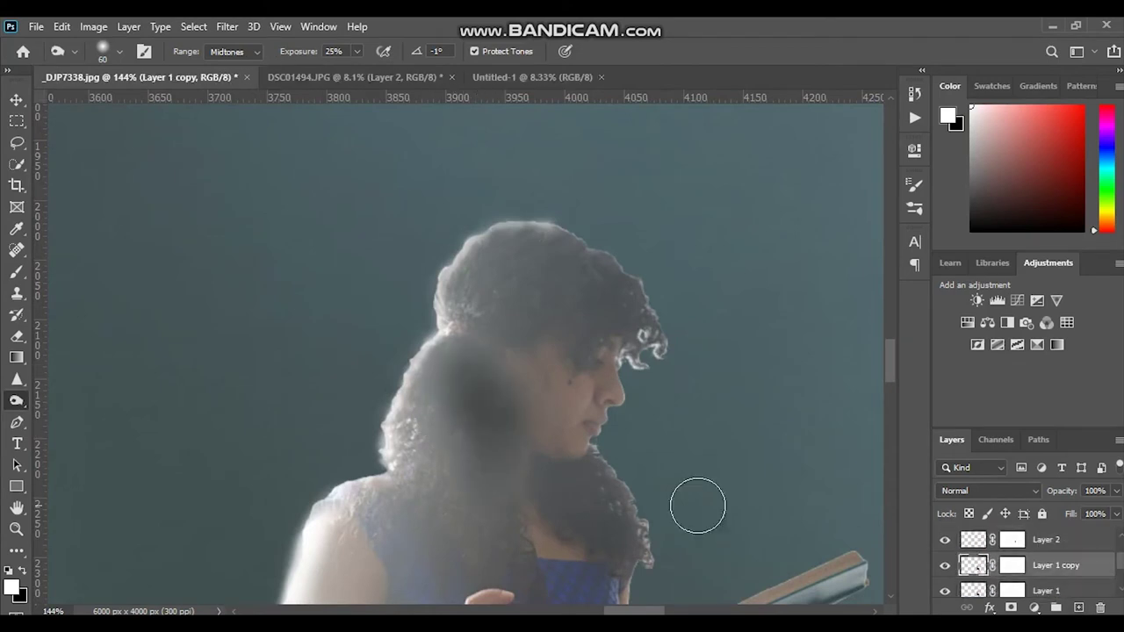
{"action": "left_click_drag", "start_coordinate": [431, 378], "coordinate": [527, 545]}
{"action": "left_click_drag", "start_coordinate": [571, 492], "coordinate": [615, 571]}
{"action": "mouse_move", "coordinate": [500, 279]}
{"action": "left_mouse_down"}
{"action": "mouse_move", "coordinate": [538, 255]}
{"action": "mouse_move", "coordinate": [603, 301]}
{"action": "left_mouse_up"}
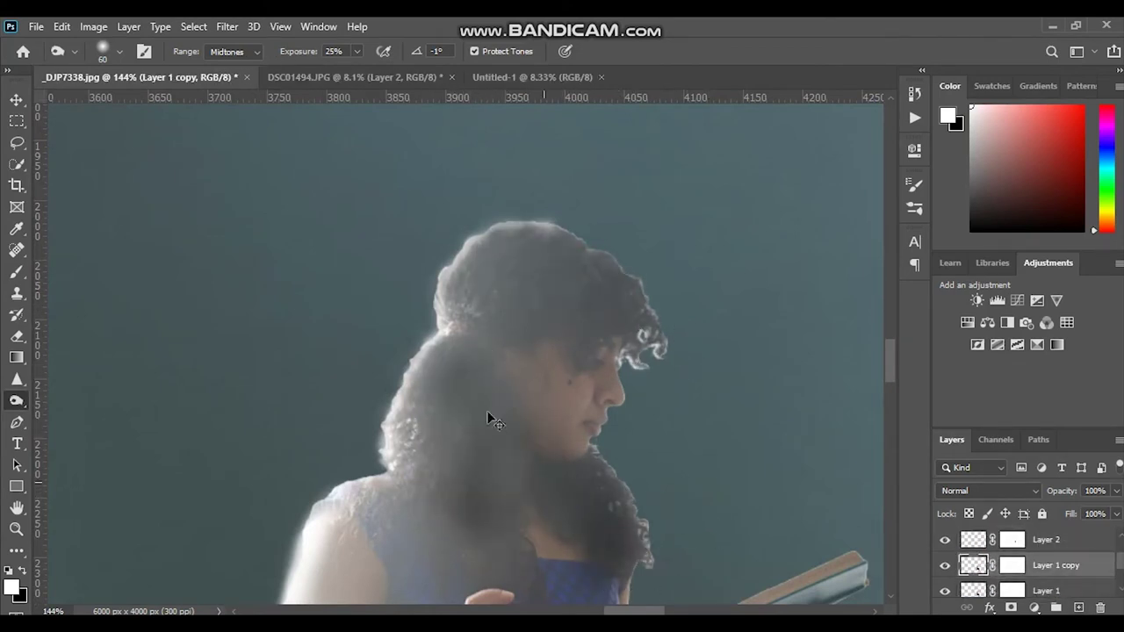
- Darken the hair hanging below her face and chin
{"action": "scroll", "coordinate": [527, 544], "scroll_direction": "down", "scroll_amount": 3}
{"action": "scroll", "coordinate": [577, 459], "scroll_direction": "up", "scroll_amount": 3}
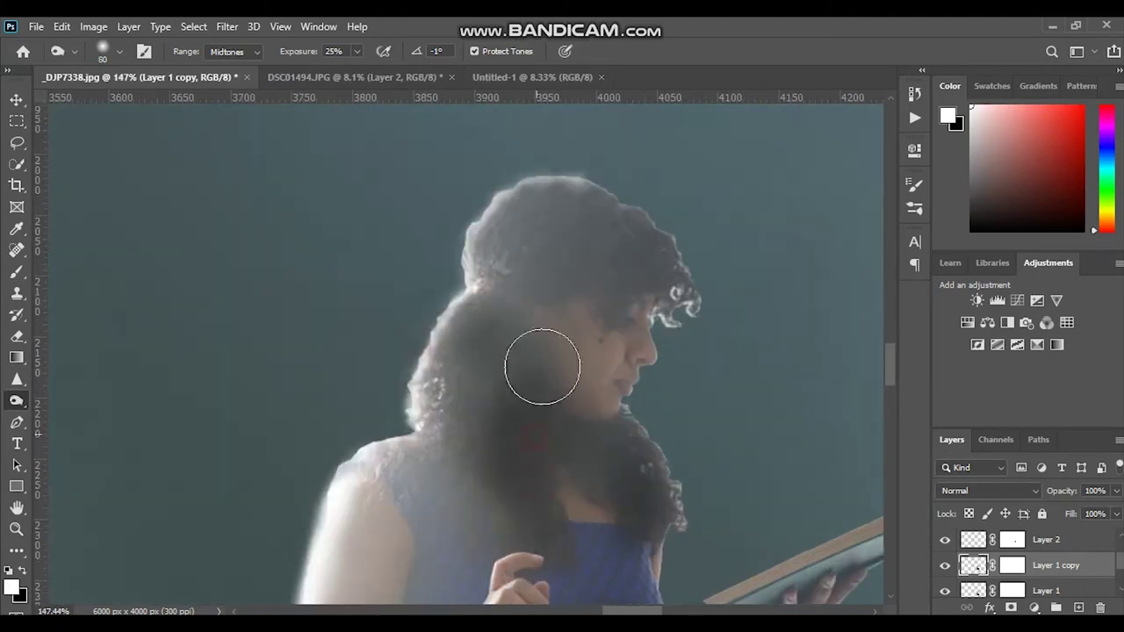
{"action": "left_click_drag", "start_coordinate": [635, 310], "coordinate": [648, 522]}
{"action": "scroll", "coordinate": [610, 277], "scroll_direction": "down", "scroll_amount": 2}
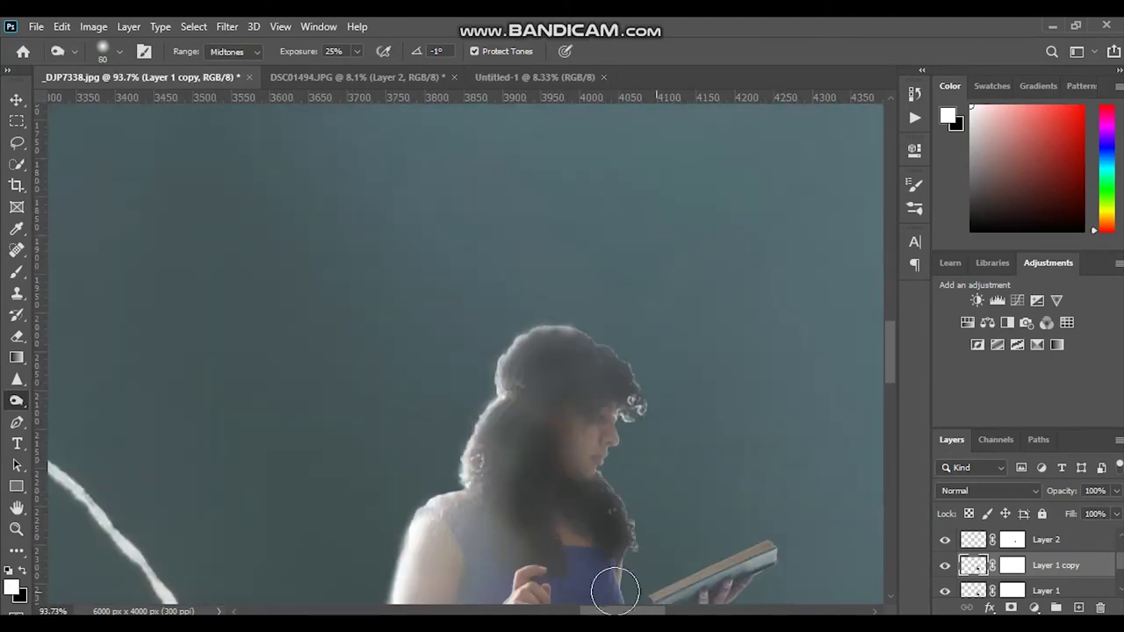
{"action": "scroll", "coordinate": [489, 527], "scroll_direction": "down", "scroll_amount": 1}
{"action": "scroll", "coordinate": [482, 498], "scroll_direction": "down", "scroll_amount": 2}
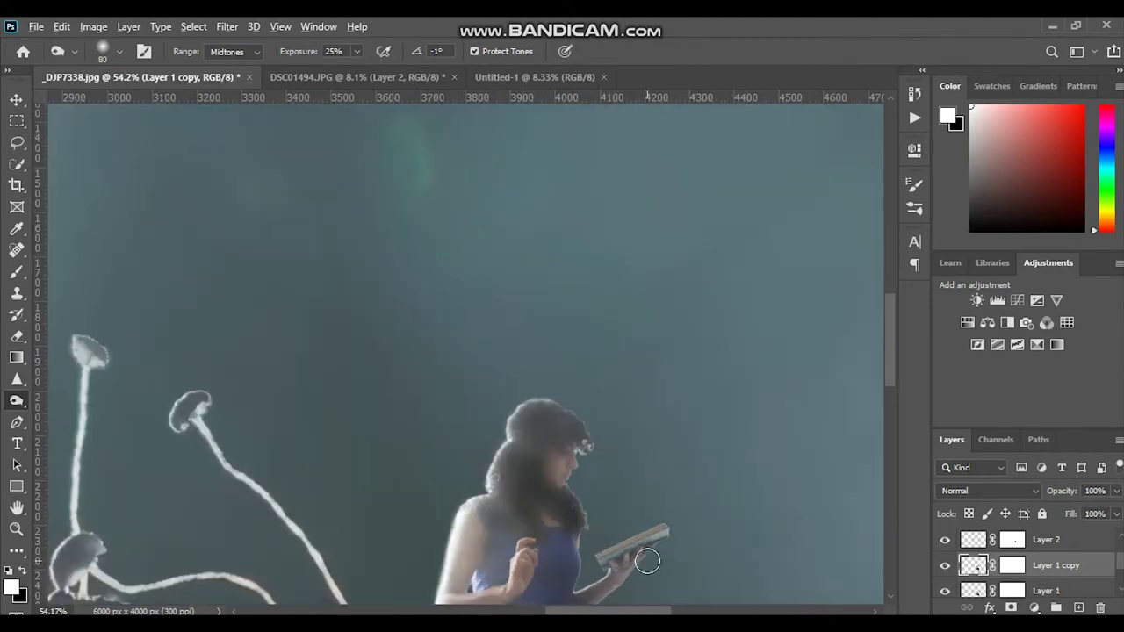
{"action": "scroll", "coordinate": [644, 554], "scroll_direction": "down", "scroll_amount": 2}
{"action": "scroll", "coordinate": [539, 381], "scroll_direction": "up", "scroll_amount": 3}
{"action": "scroll", "coordinate": [603, 413], "scroll_direction": "up", "scroll_amount": 2}
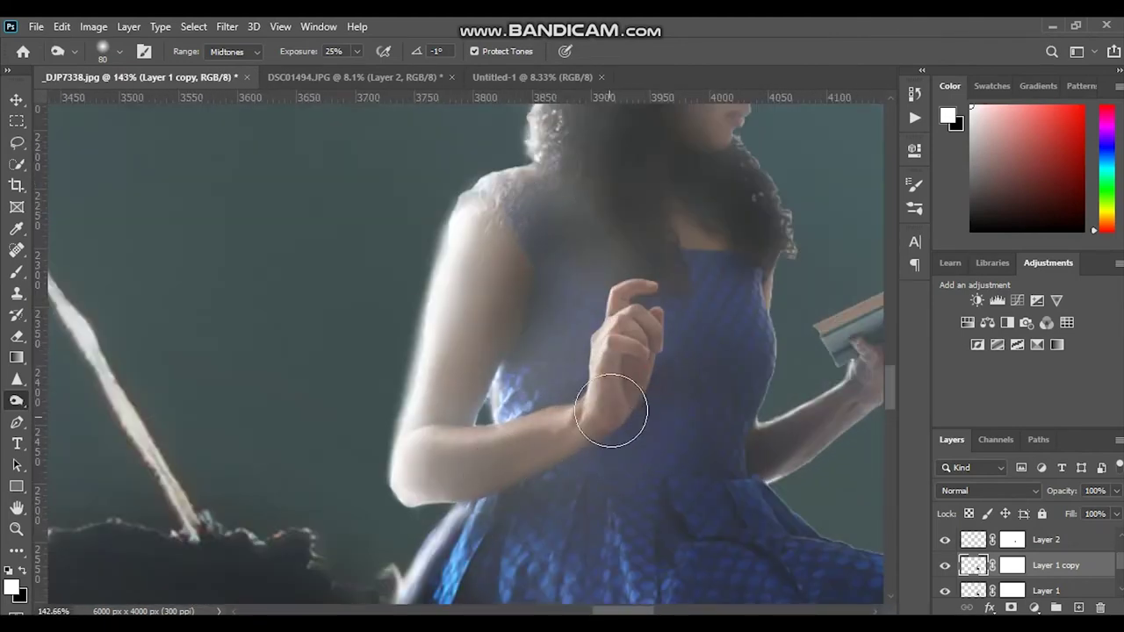
{"action": "scroll", "coordinate": [614, 502], "scroll_direction": "down", "scroll_amount": 3}
{"action": "scroll", "coordinate": [711, 452], "scroll_direction": "down", "scroll_amount": 1}
{"action": "scroll", "coordinate": [734, 408], "scroll_direction": "down", "scroll_amount": 2}
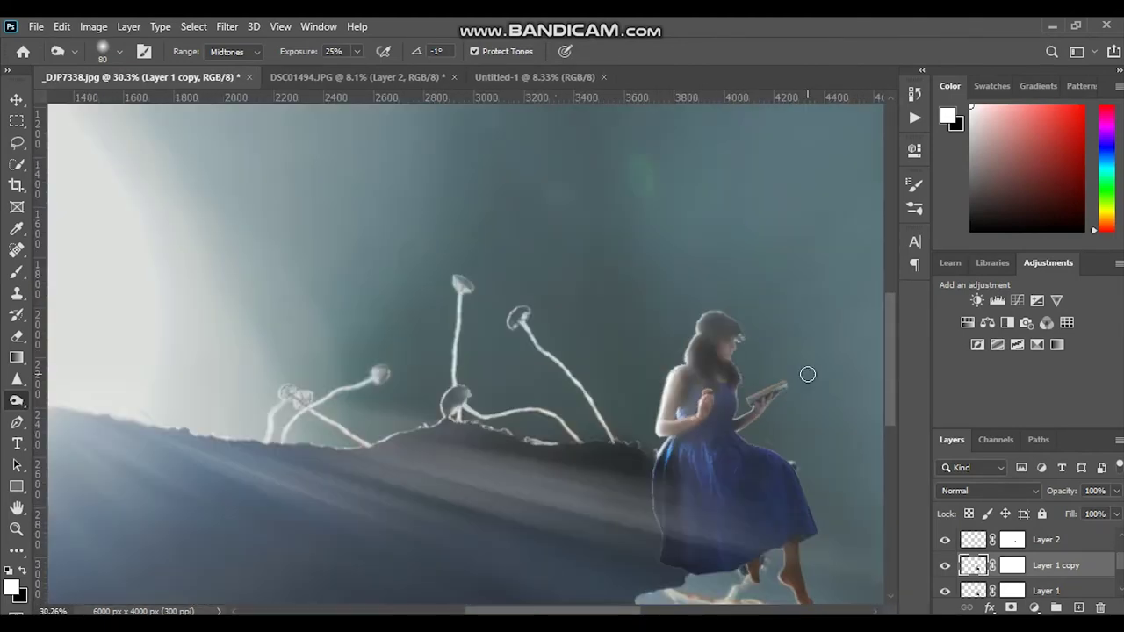
{"action": "scroll", "coordinate": [805, 371], "scroll_direction": "up", "scroll_amount": 2}
{"action": "scroll", "coordinate": [708, 500], "scroll_direction": "down", "scroll_amount": 4}
- Target the Layer 1 mask and choose a soft Brush tip for painting it
{"action": "left_click", "coordinate": [1005, 565]}
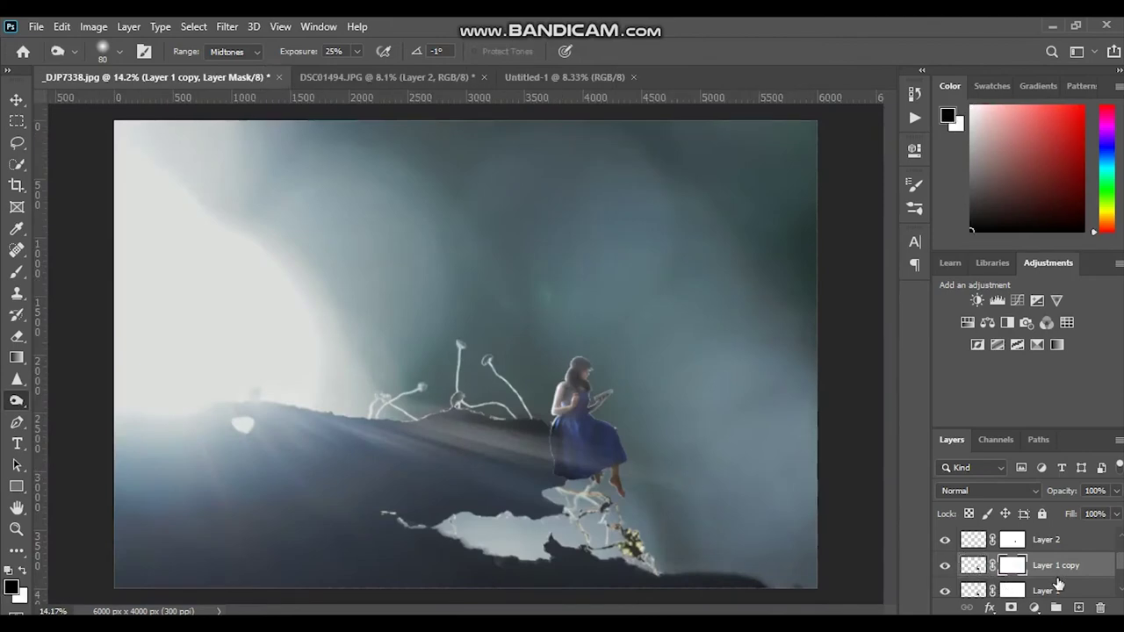
{"action": "left_click", "coordinate": [945, 565]}
{"action": "left_click", "coordinate": [1011, 591]}
{"action": "key", "text": "b"}
{"action": "scroll", "coordinate": [586, 401], "scroll_direction": "up", "scroll_amount": 3}
{"action": "scroll", "coordinate": [587, 401], "scroll_direction": "up", "scroll_amount": 4}
{"action": "right_click", "coordinate": [527, 356]}
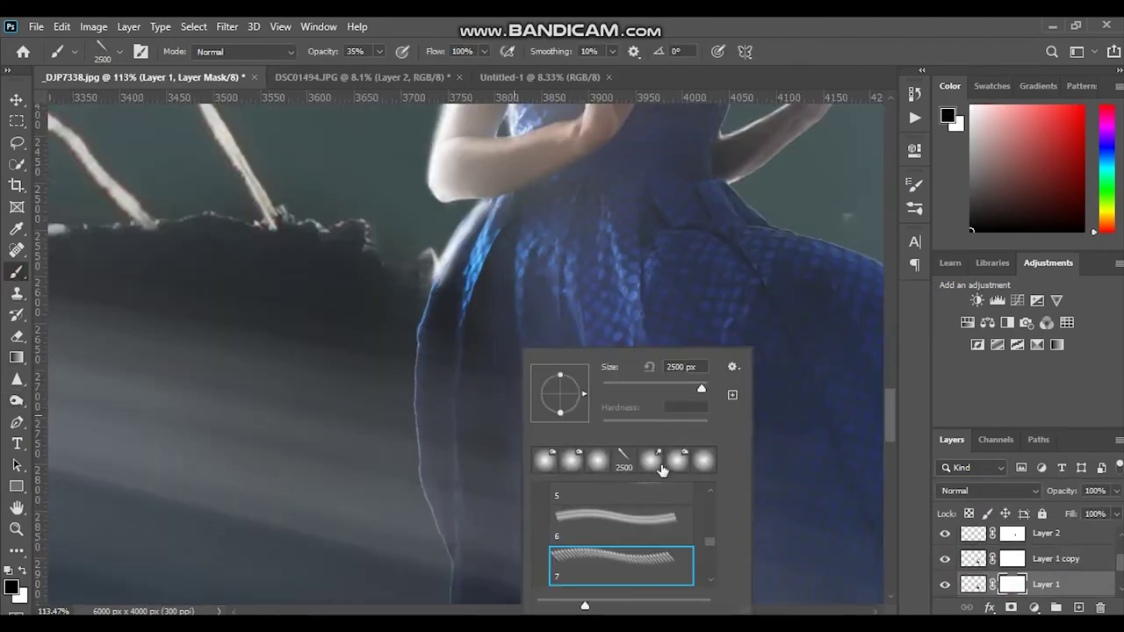
{"action": "key", "text": "Return"}
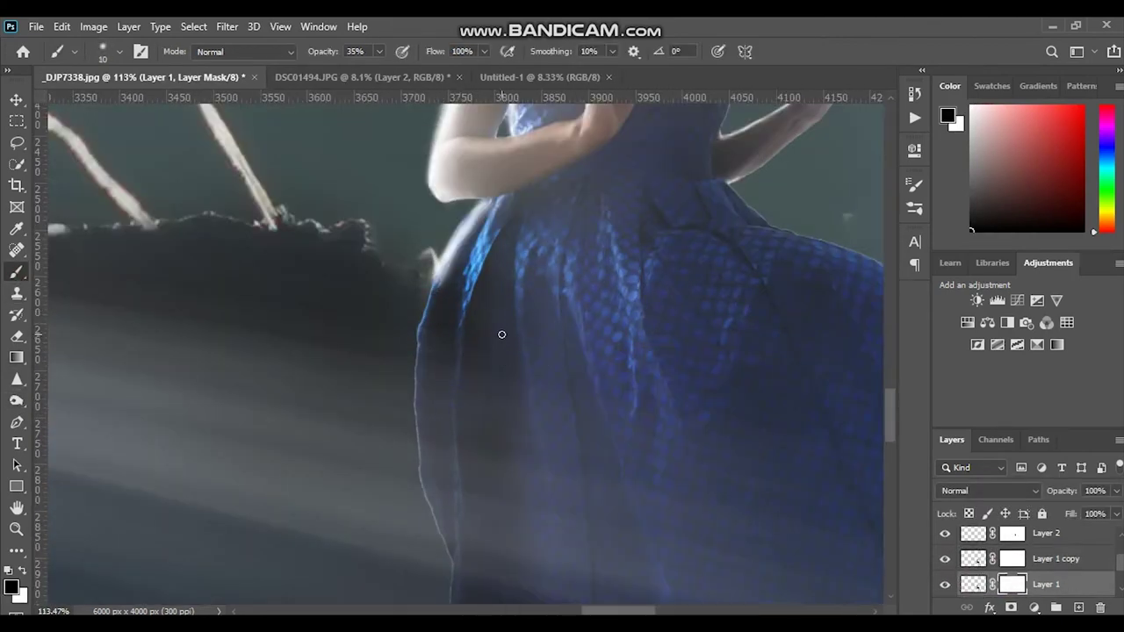
- Move mask painting from Layer 1 to the Layer 1 copy mask
{"action": "scroll", "coordinate": [431, 369], "scroll_direction": "down", "scroll_amount": 2}
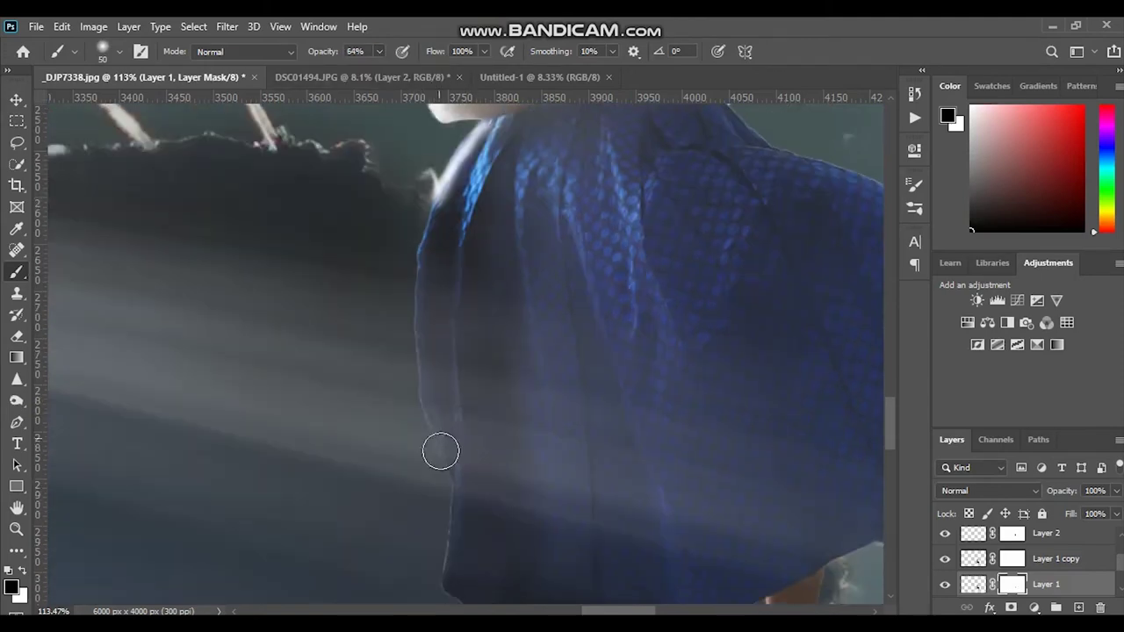
{"action": "scroll", "coordinate": [448, 457], "scroll_direction": "down", "scroll_amount": 2}
{"action": "scroll", "coordinate": [571, 516], "scroll_direction": "down", "scroll_amount": 1}
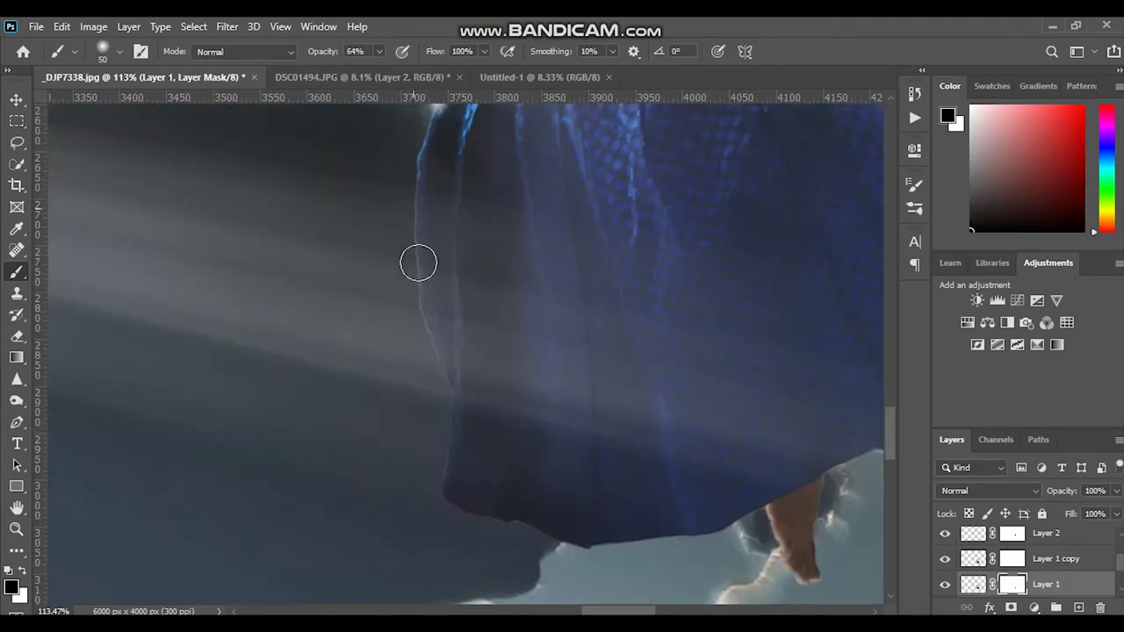
{"action": "scroll", "coordinate": [430, 351], "scroll_direction": "up", "scroll_amount": 5}
{"action": "scroll", "coordinate": [562, 343], "scroll_direction": "up", "scroll_amount": 3}
{"action": "key", "text": "alt+bracketright"}
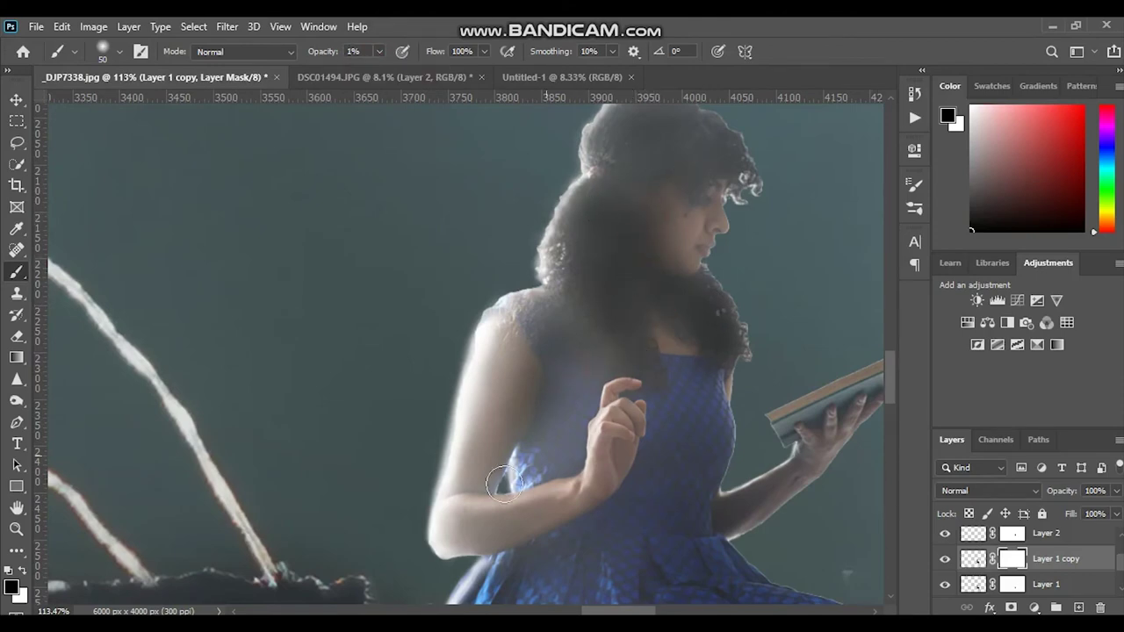
- Enlarge the brush from 25 to 35 and paint the mask to soften the hair edge
{"action": "scroll", "coordinate": [527, 492], "scroll_direction": "down", "scroll_amount": 2}
{"action": "scroll", "coordinate": [600, 512], "scroll_direction": "down", "scroll_amount": 5}
{"action": "scroll", "coordinate": [577, 361], "scroll_direction": "down", "scroll_amount": 2}
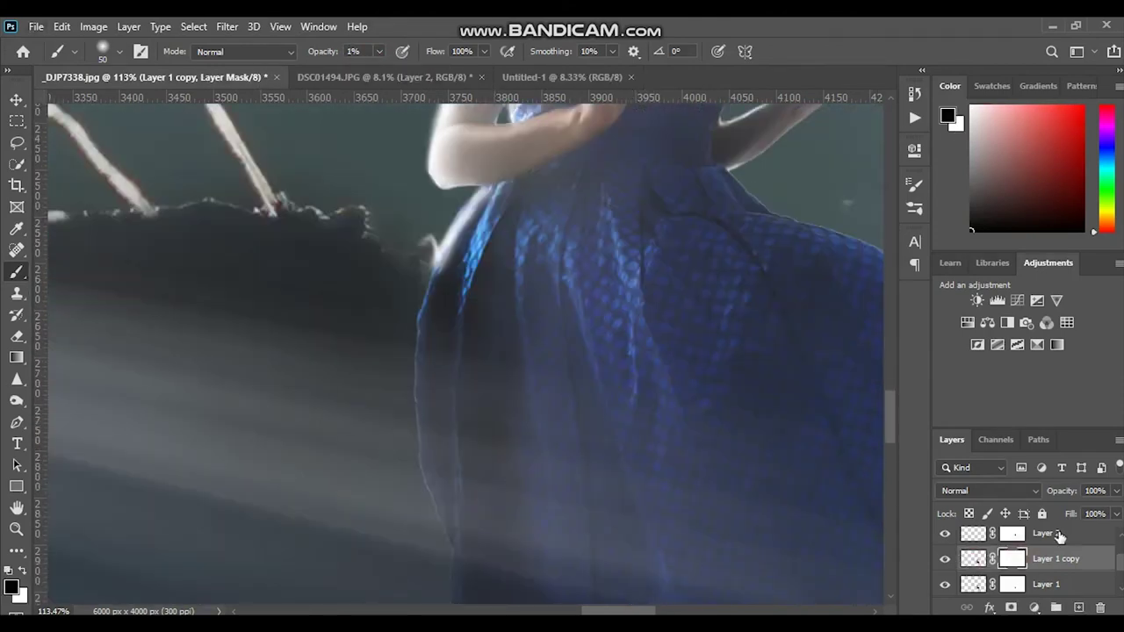
{"action": "scroll", "coordinate": [444, 259], "scroll_direction": "up", "scroll_amount": 5}
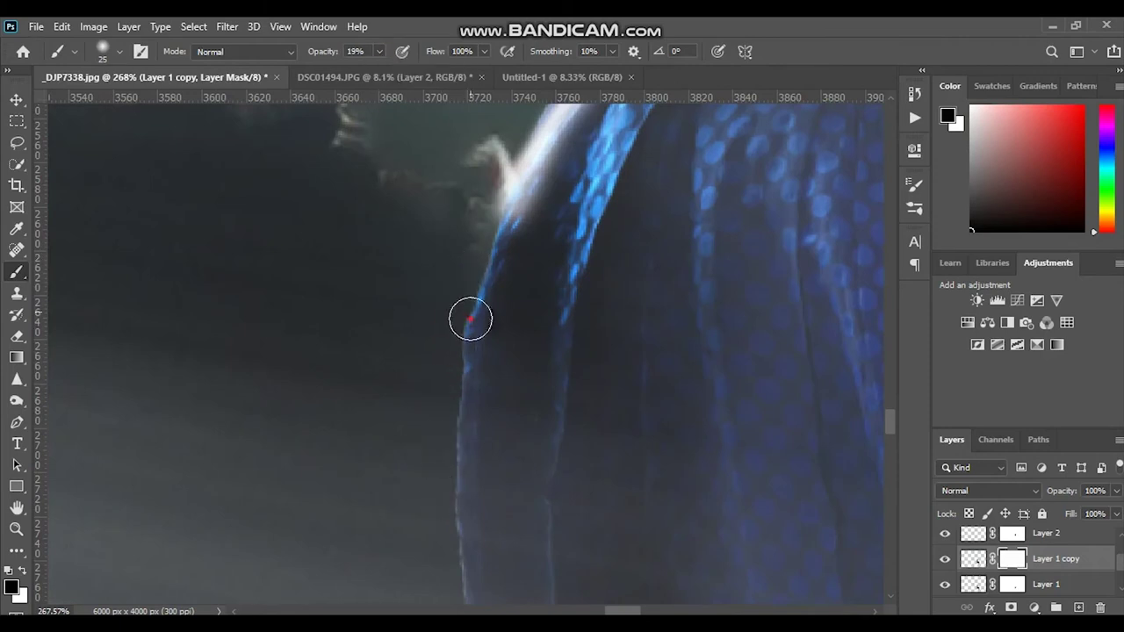
{"action": "scroll", "coordinate": [456, 360], "scroll_direction": "down", "scroll_amount": 2}
{"action": "scroll", "coordinate": [464, 489], "scroll_direction": "down", "scroll_amount": 2}
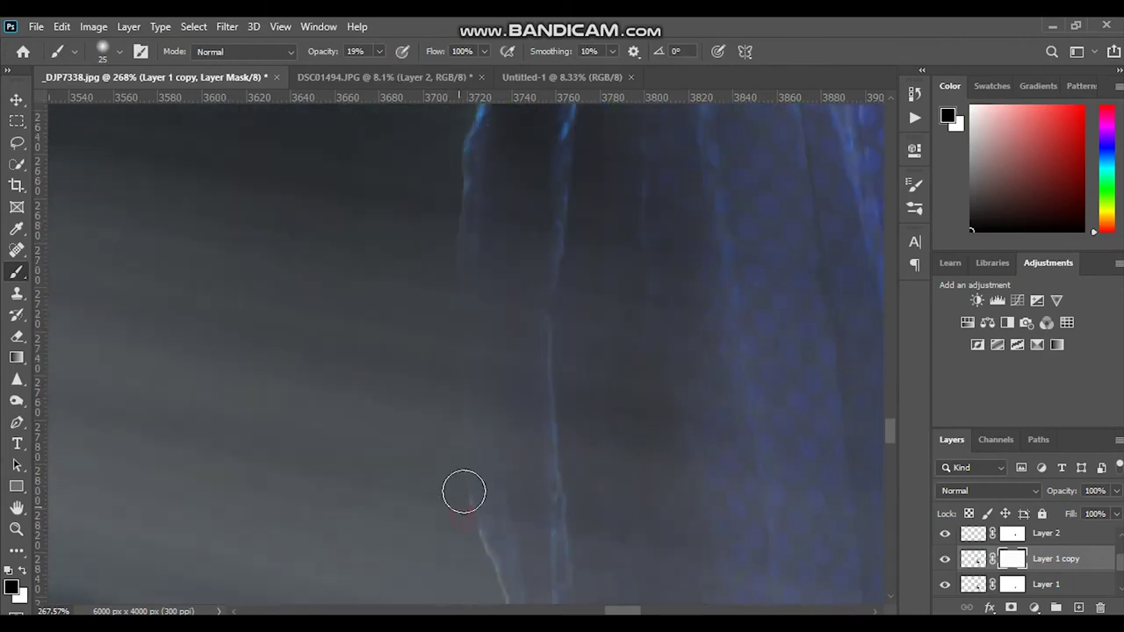
{"action": "scroll", "coordinate": [477, 431], "scroll_direction": "down", "scroll_amount": 2}
{"action": "scroll", "coordinate": [540, 519], "scroll_direction": "down", "scroll_amount": 2}
{"action": "scroll", "coordinate": [539, 381], "scroll_direction": "down", "scroll_amount": 2}
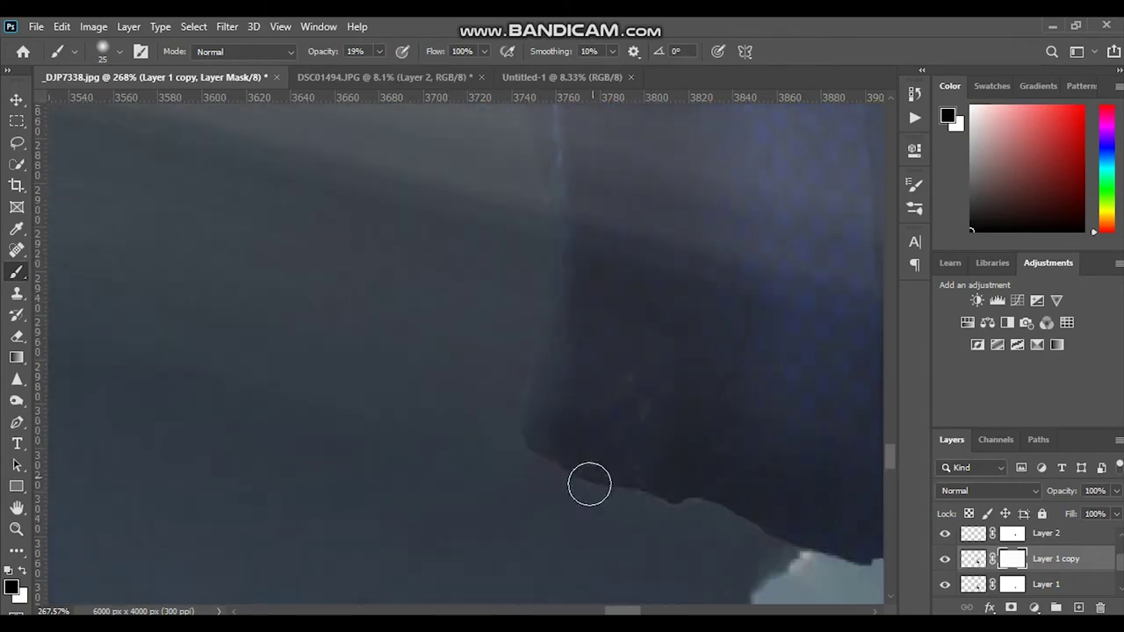
{"action": "scroll", "coordinate": [747, 558], "scroll_direction": "down", "scroll_amount": 1}
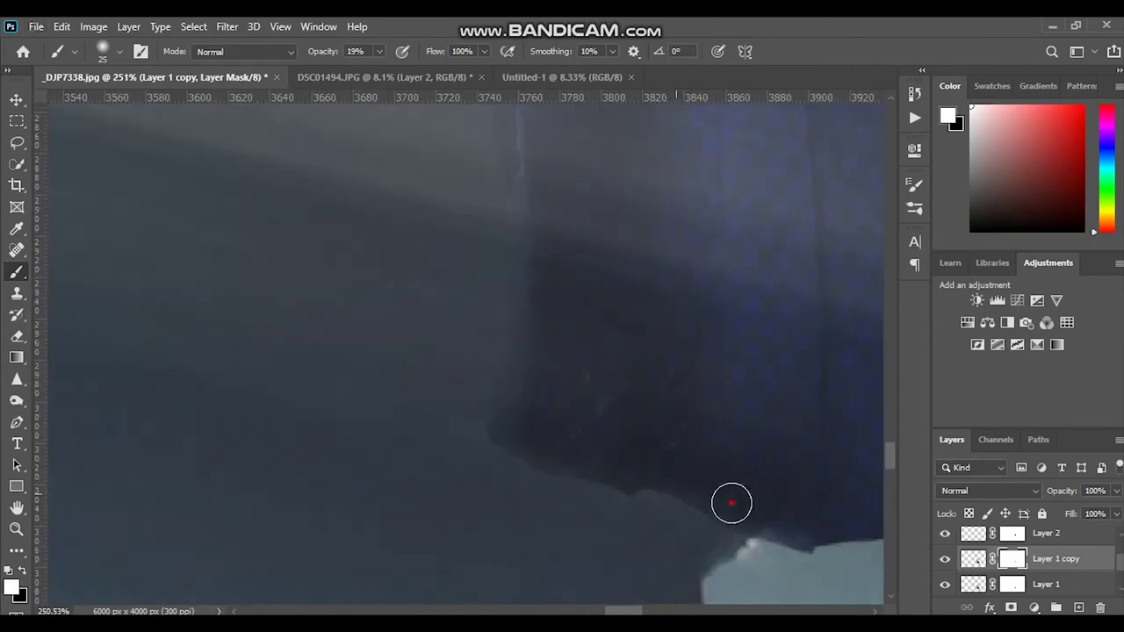
{"action": "scroll", "coordinate": [533, 263], "scroll_direction": "down", "scroll_amount": 5}
{"action": "scroll", "coordinate": [567, 281], "scroll_direction": "down", "scroll_amount": 2}
{"action": "scroll", "coordinate": [601, 286], "scroll_direction": "up", "scroll_amount": 6}
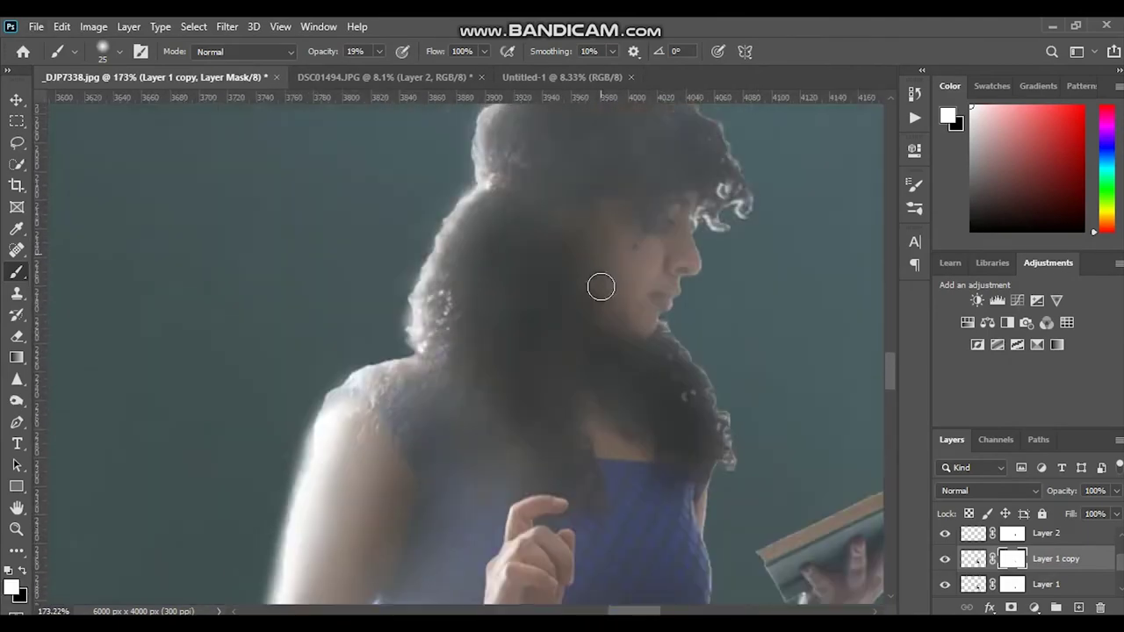
{"action": "scroll", "coordinate": [601, 286], "scroll_direction": "up", "scroll_amount": 2}
{"action": "key", "text": "bracketright"}
{"action": "left_click_drag", "start_coordinate": [472, 195], "coordinate": [532, 156]}
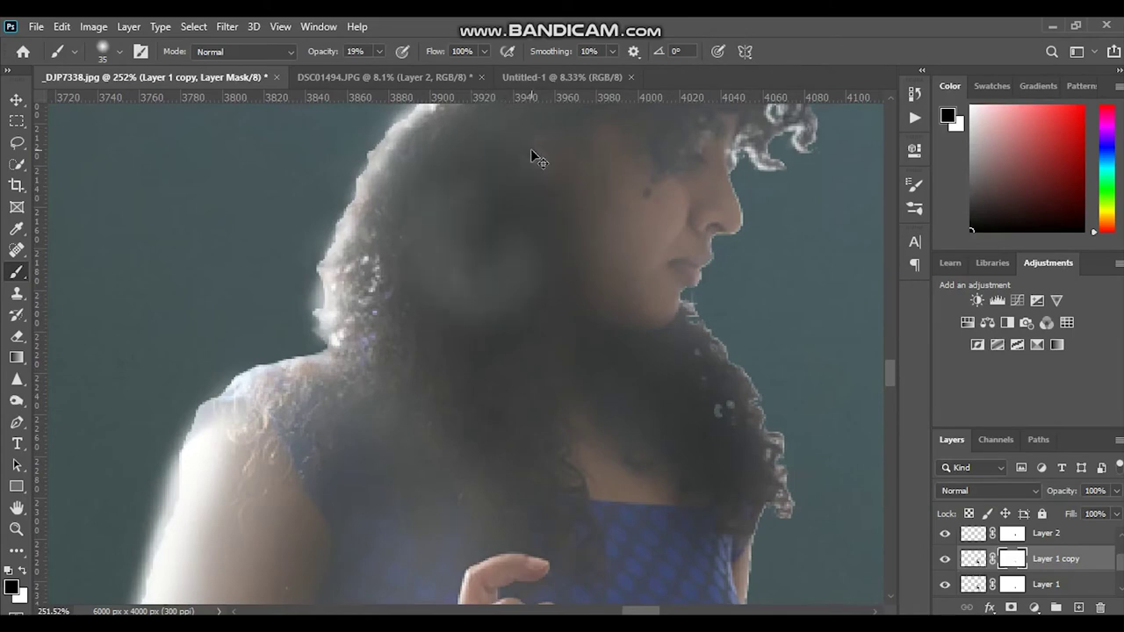
- Lower the brush opacity to 5% and fit the whole image on screen
{"action": "key", "text": "0"}
{"action": "key", "text": "5"}
{"action": "scroll", "coordinate": [747, 514], "scroll_direction": "down", "scroll_amount": 2}
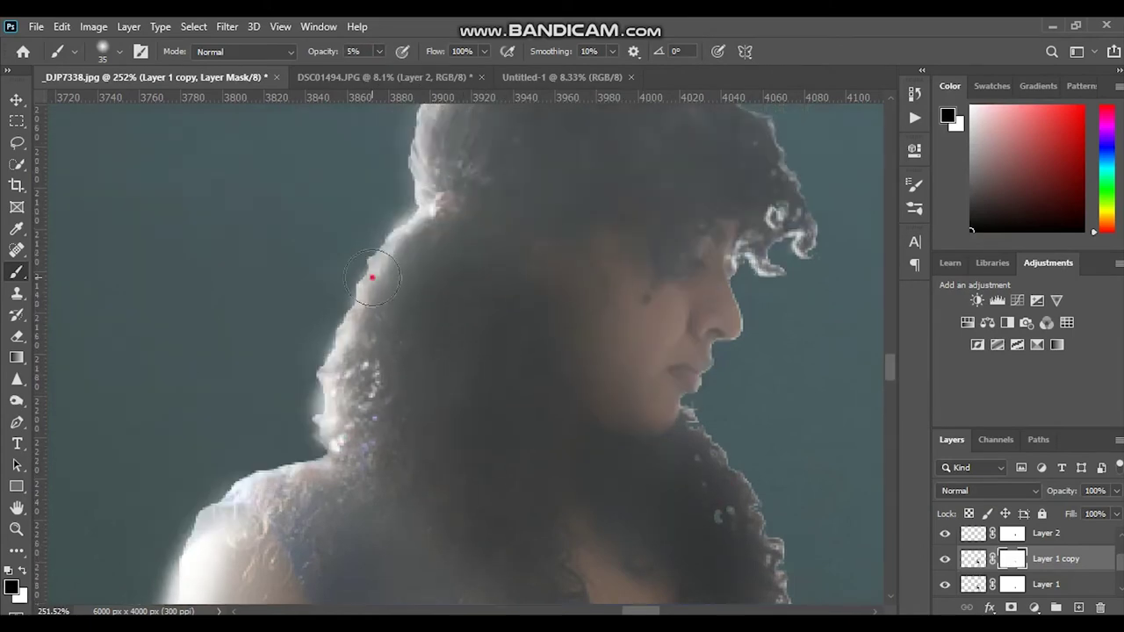
{"action": "scroll", "coordinate": [613, 289], "scroll_direction": "down", "scroll_amount": 1}
{"action": "scroll", "coordinate": [673, 424], "scroll_direction": "down", "scroll_amount": 2}
{"action": "scroll", "coordinate": [471, 504], "scroll_direction": "down", "scroll_amount": 2}
{"action": "scroll", "coordinate": [472, 504], "scroll_direction": "down", "scroll_amount": 3}
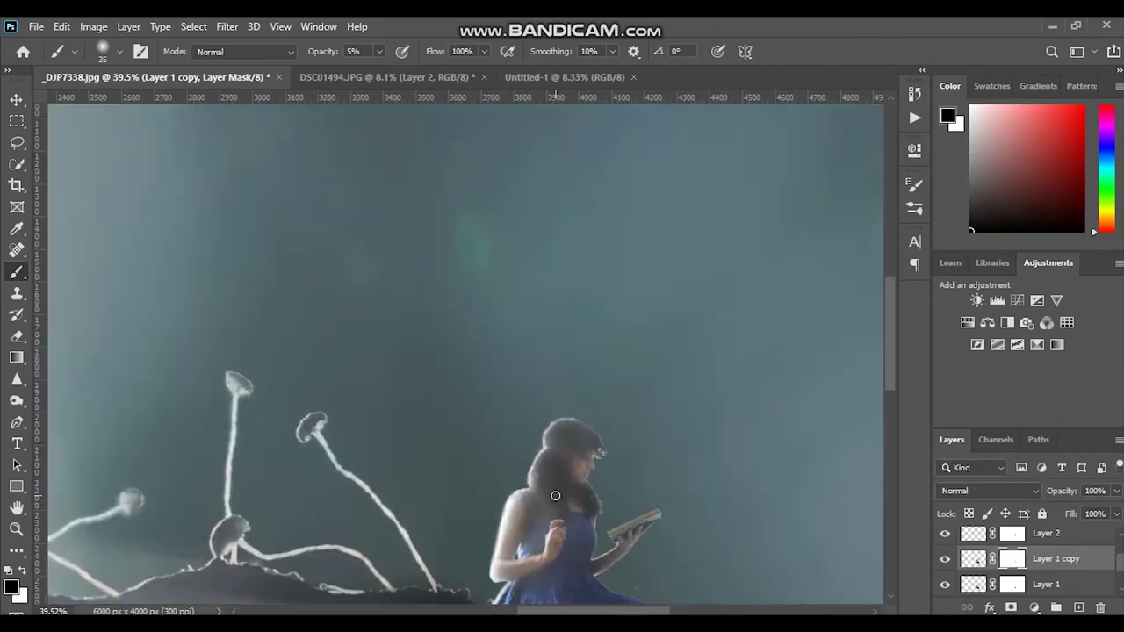
{"action": "scroll", "coordinate": [472, 504], "scroll_direction": "down", "scroll_amount": 2}
{"action": "scroll", "coordinate": [471, 504], "scroll_direction": "down", "scroll_amount": 2}
{"action": "key", "text": "ctrl+0"}
- Add a Curves adjustment layer with its curve pulled down to darken the scene
{"action": "left_click", "coordinate": [1017, 300]}
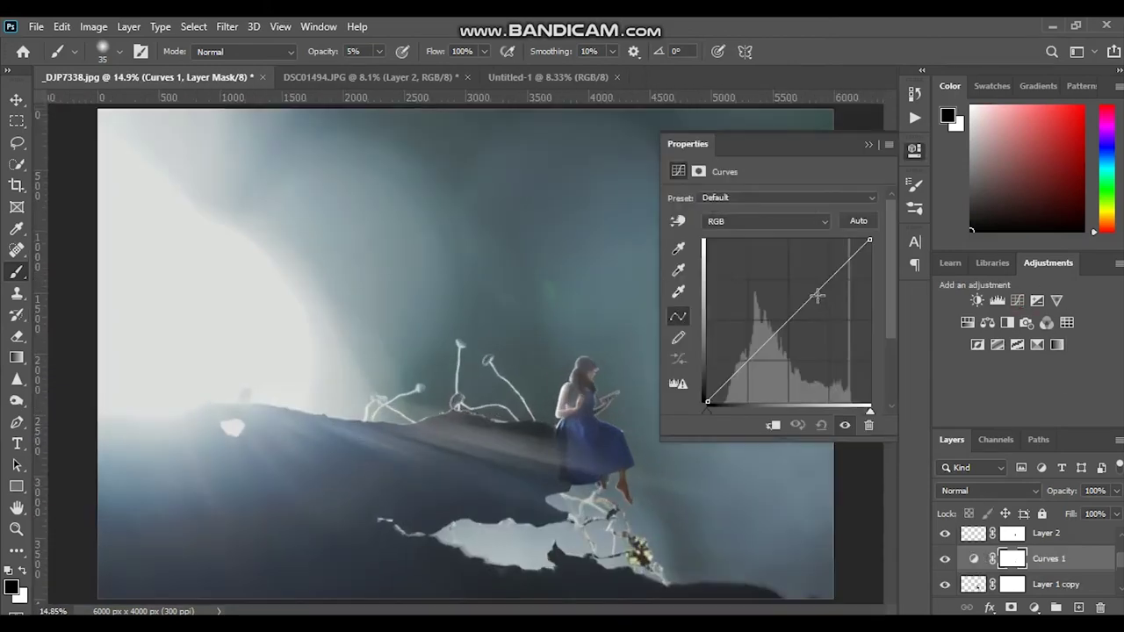
{"action": "left_click_drag", "start_coordinate": [816, 296], "coordinate": [821, 318]}
{"action": "left_click", "coordinate": [869, 150]}
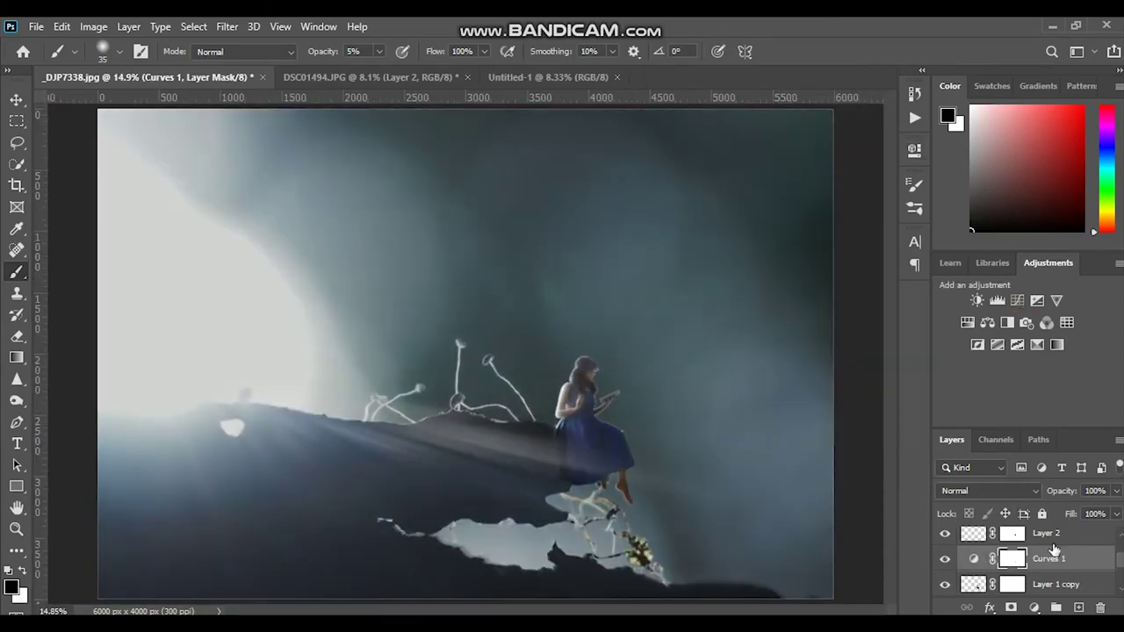
- Target the Layer 1 mask and hide Layer 1 copy to inspect the sleeve edge
{"action": "left_click", "coordinate": [966, 587]}
{"action": "scroll", "coordinate": [431, 431], "scroll_direction": "up", "scroll_amount": 5}
{"action": "scroll", "coordinate": [251, 444], "scroll_direction": "up", "scroll_amount": 2}
{"action": "scroll", "coordinate": [1017, 571], "scroll_direction": "down", "scroll_amount": 1}
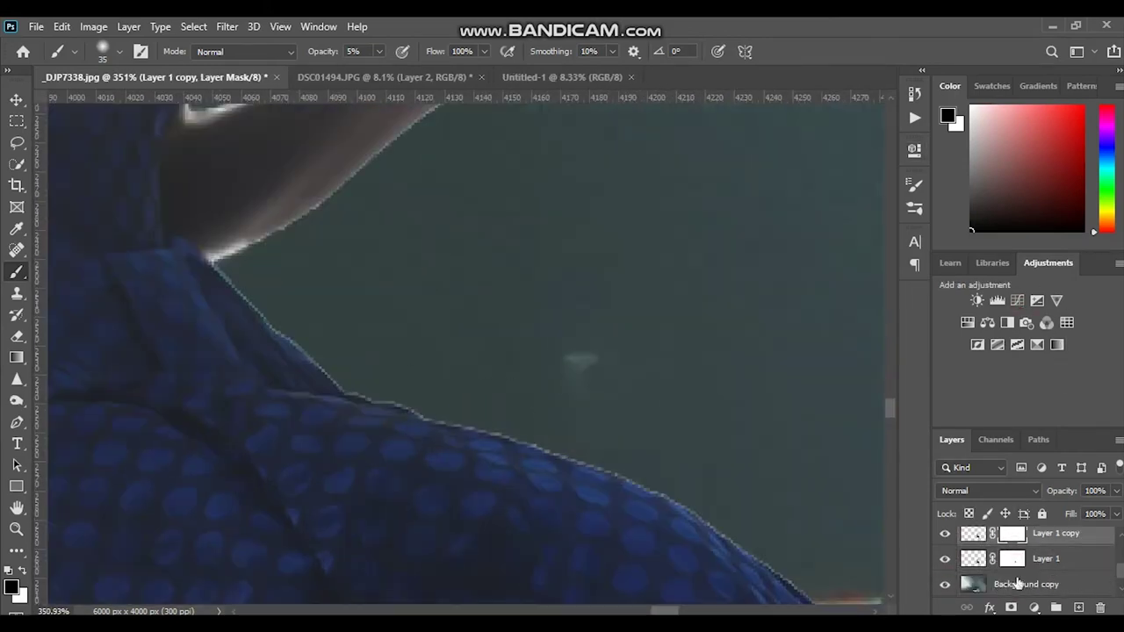
{"action": "left_click", "coordinate": [1013, 559]}
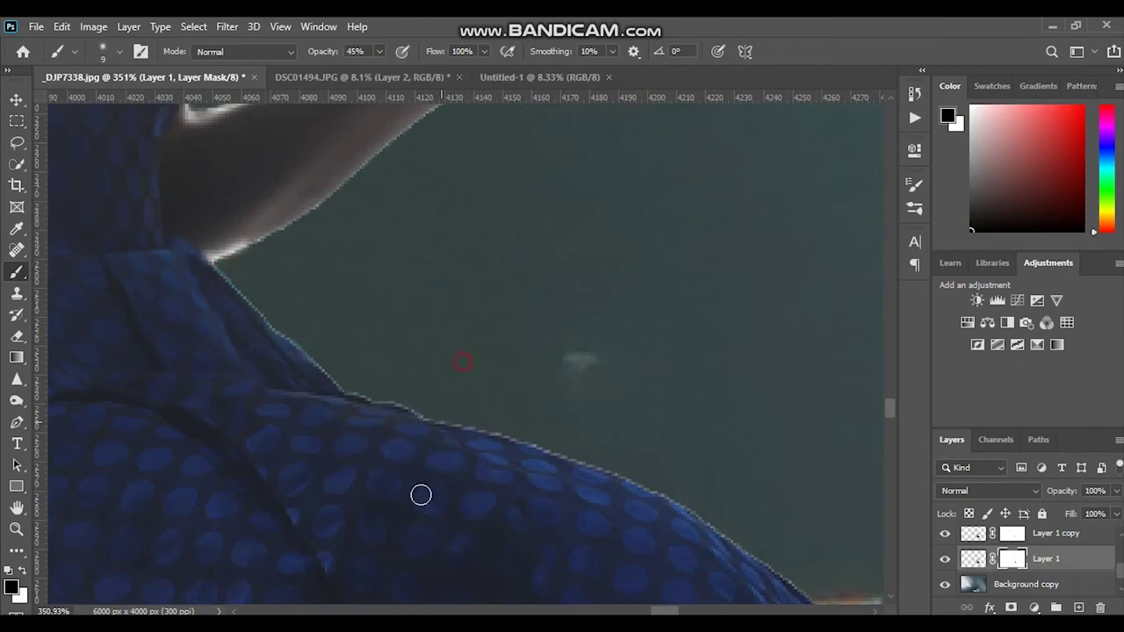
{"action": "key", "text": "ctrl+comma"}
{"action": "key", "text": "ctrl+comma"}
{"action": "key", "text": "ctrl+comma"}
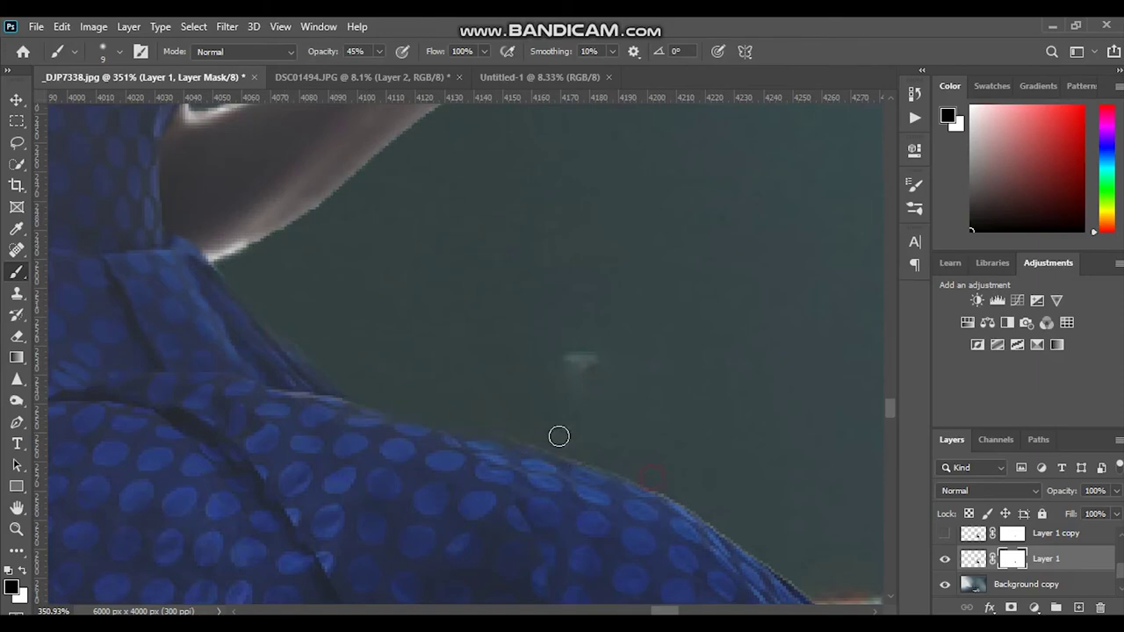
{"action": "scroll", "coordinate": [559, 436], "scroll_direction": "right", "scroll_amount": 2}
{"action": "scroll", "coordinate": [597, 447], "scroll_direction": "down", "scroll_amount": 2}
{"action": "scroll", "coordinate": [597, 447], "scroll_direction": "down", "scroll_amount": 3}
{"action": "scroll", "coordinate": [728, 442], "scroll_direction": "down", "scroll_amount": 2}
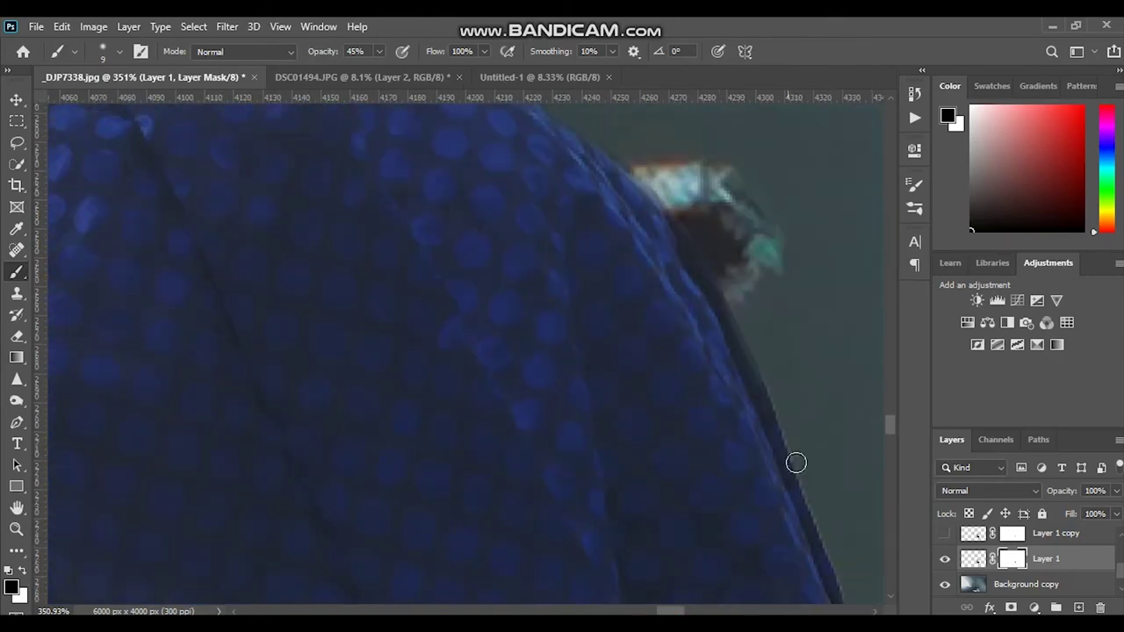
{"action": "scroll", "coordinate": [796, 463], "scroll_direction": "right", "scroll_amount": 3}
{"action": "scroll", "coordinate": [384, 544], "scroll_direction": "down", "scroll_amount": 1}
{"action": "scroll", "coordinate": [401, 416], "scroll_direction": "down", "scroll_amount": 2}
{"action": "scroll", "coordinate": [465, 514], "scroll_direction": "down", "scroll_amount": 2}
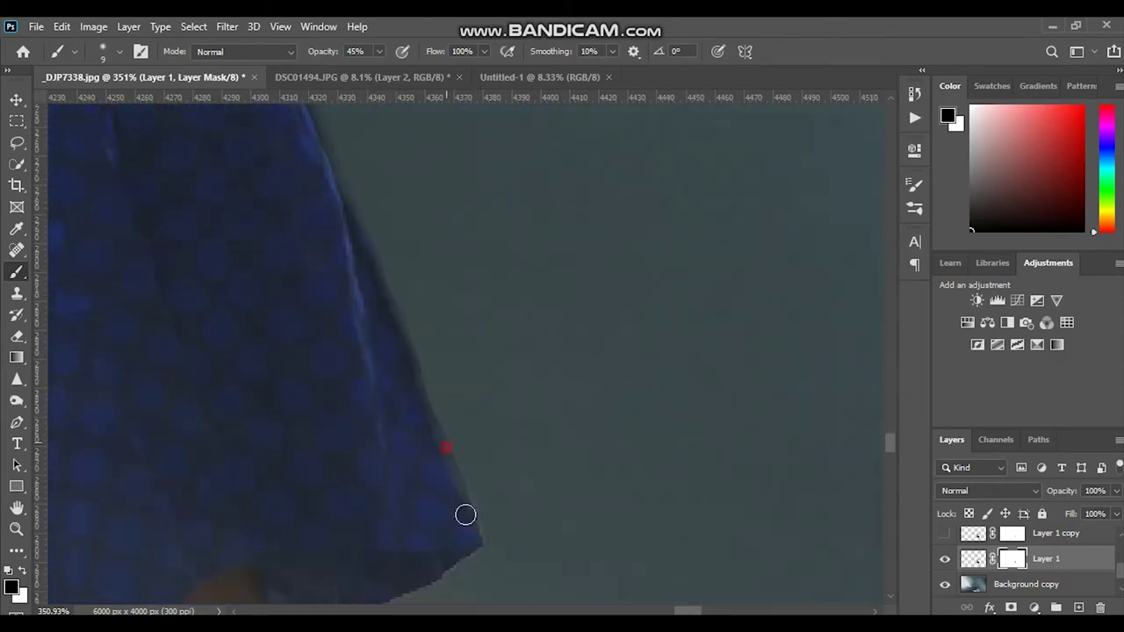
{"action": "scroll", "coordinate": [466, 515], "scroll_direction": "down", "scroll_amount": 2}
- Choose the Dodge/Burn toning tool and make Layer 1 copy the active layer
{"action": "left_click", "coordinate": [16, 401]}
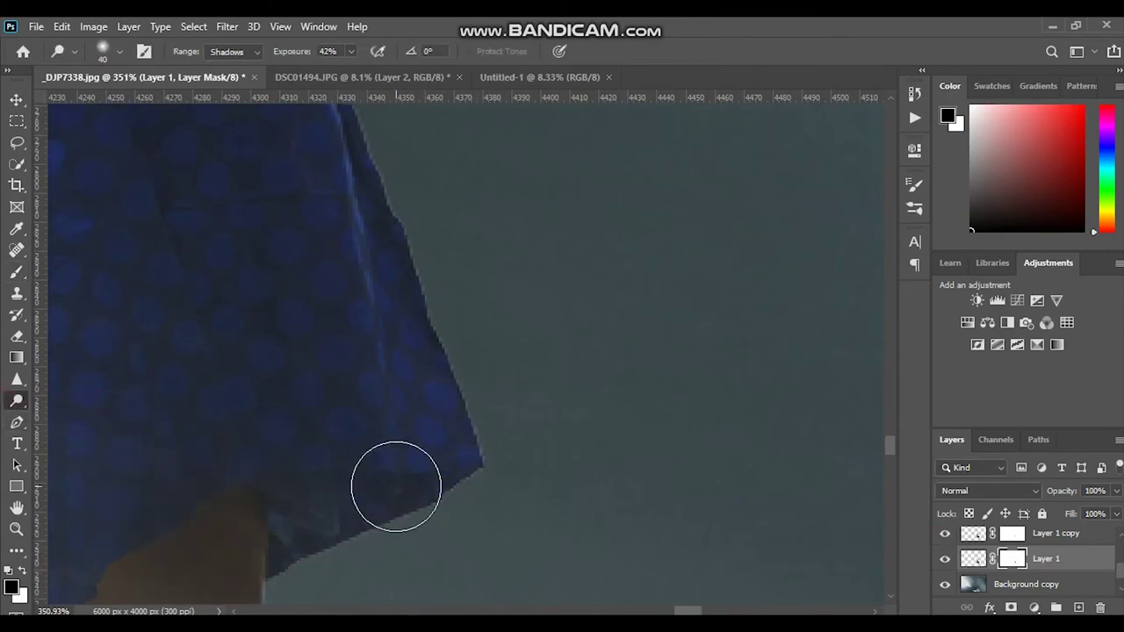
{"action": "key", "text": "shift+o"}
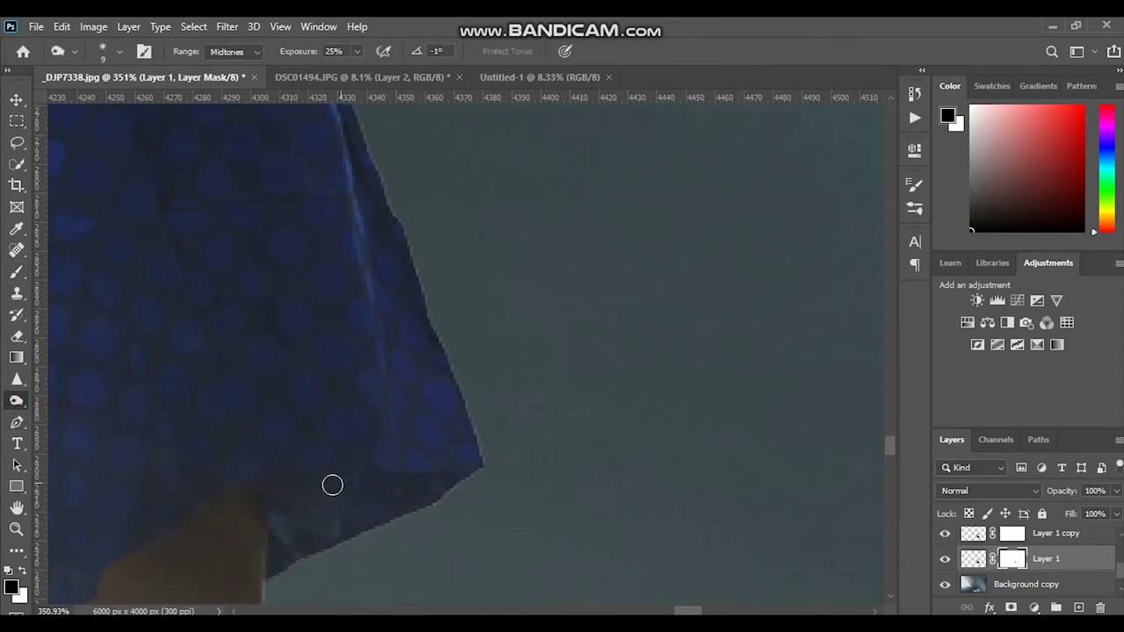
{"action": "left_click", "coordinate": [974, 536]}
- Work over the dress edges and folds, then add a Curves 2 adjustment layer
{"action": "scroll", "coordinate": [202, 525], "scroll_direction": "down", "scroll_amount": 3}
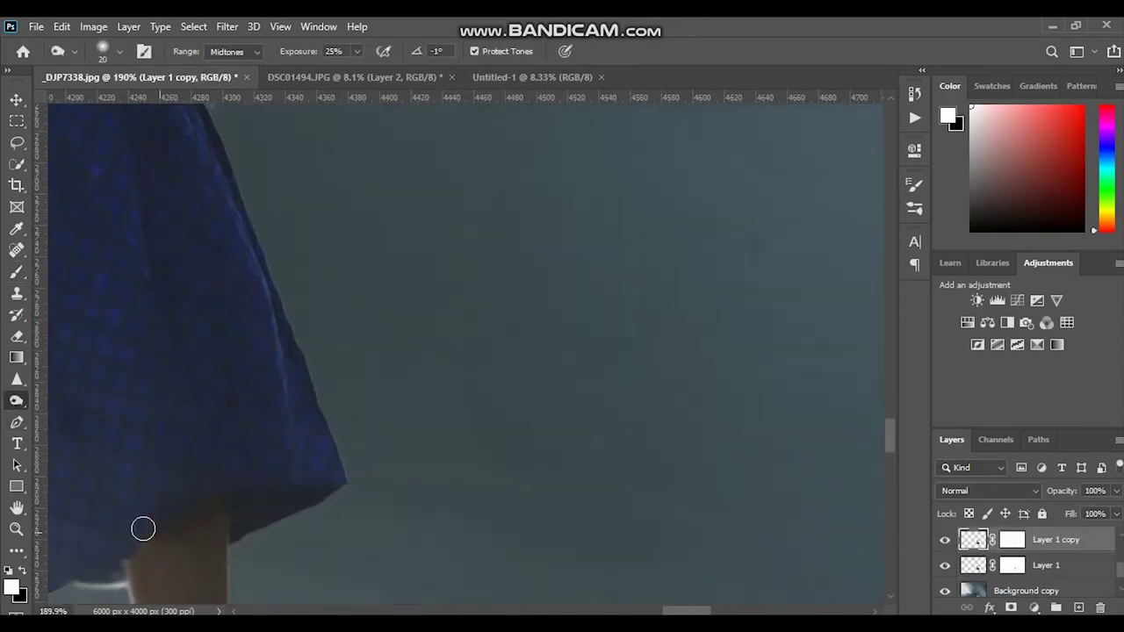
{"action": "scroll", "coordinate": [334, 476], "scroll_direction": "up", "scroll_amount": 3}
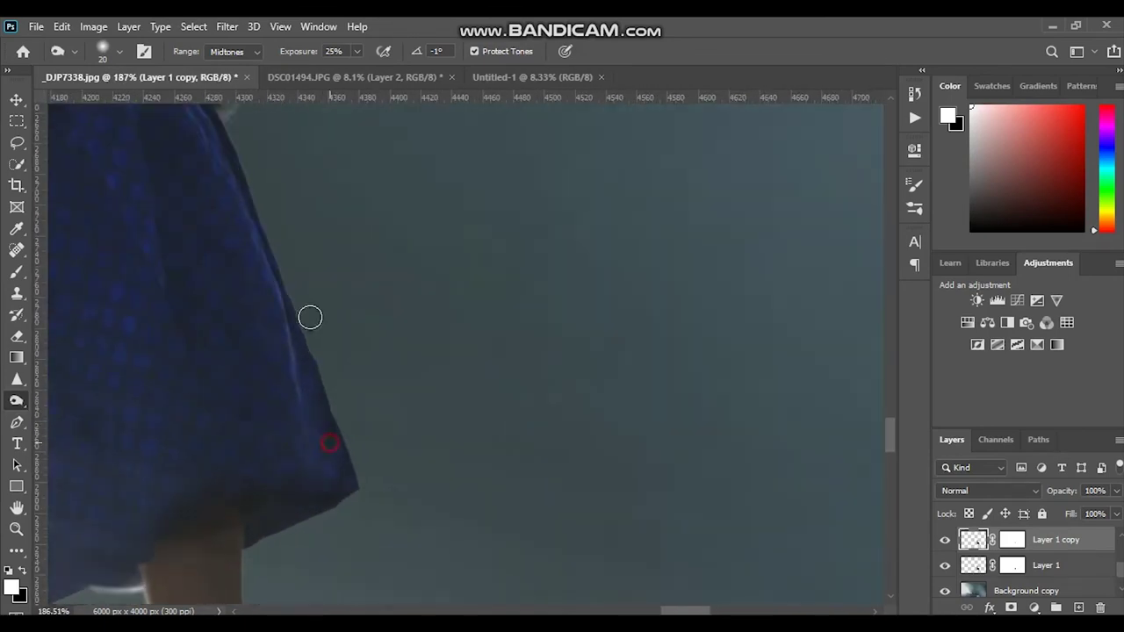
{"action": "scroll", "coordinate": [246, 364], "scroll_direction": "up", "scroll_amount": 2}
{"action": "scroll", "coordinate": [730, 328], "scroll_direction": "up", "scroll_amount": 3}
{"action": "scroll", "coordinate": [524, 267], "scroll_direction": "up", "scroll_amount": 2}
{"action": "scroll", "coordinate": [743, 426], "scroll_direction": "down", "scroll_amount": 3}
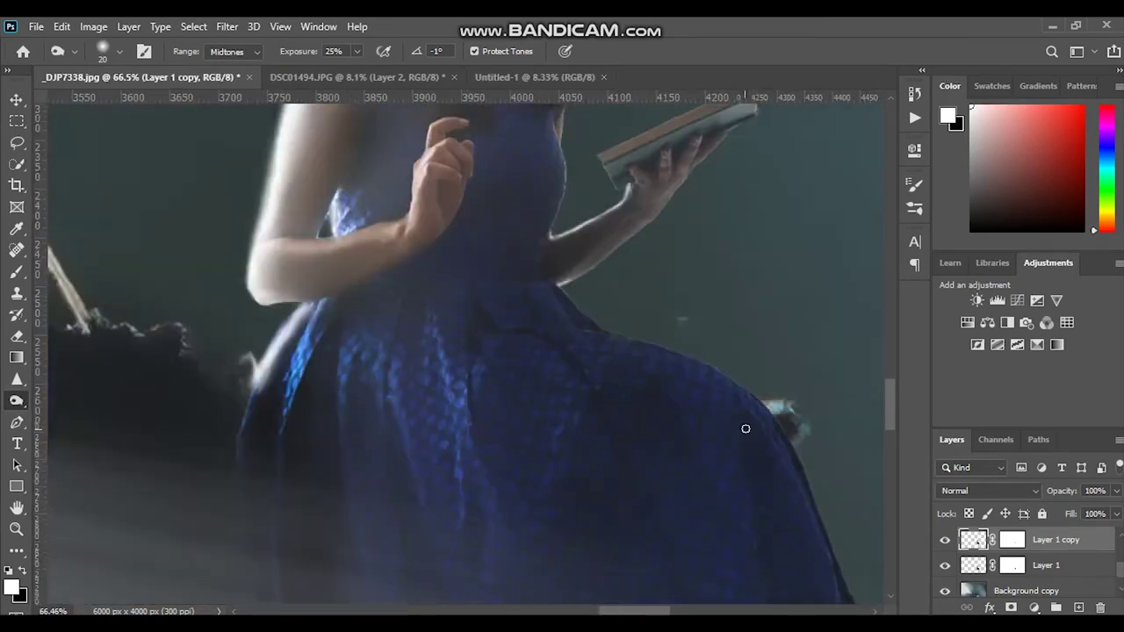
{"action": "scroll", "coordinate": [712, 398], "scroll_direction": "up", "scroll_amount": 3}
{"action": "scroll", "coordinate": [592, 354], "scroll_direction": "up", "scroll_amount": 2}
{"action": "scroll", "coordinate": [743, 311], "scroll_direction": "down", "scroll_amount": 3}
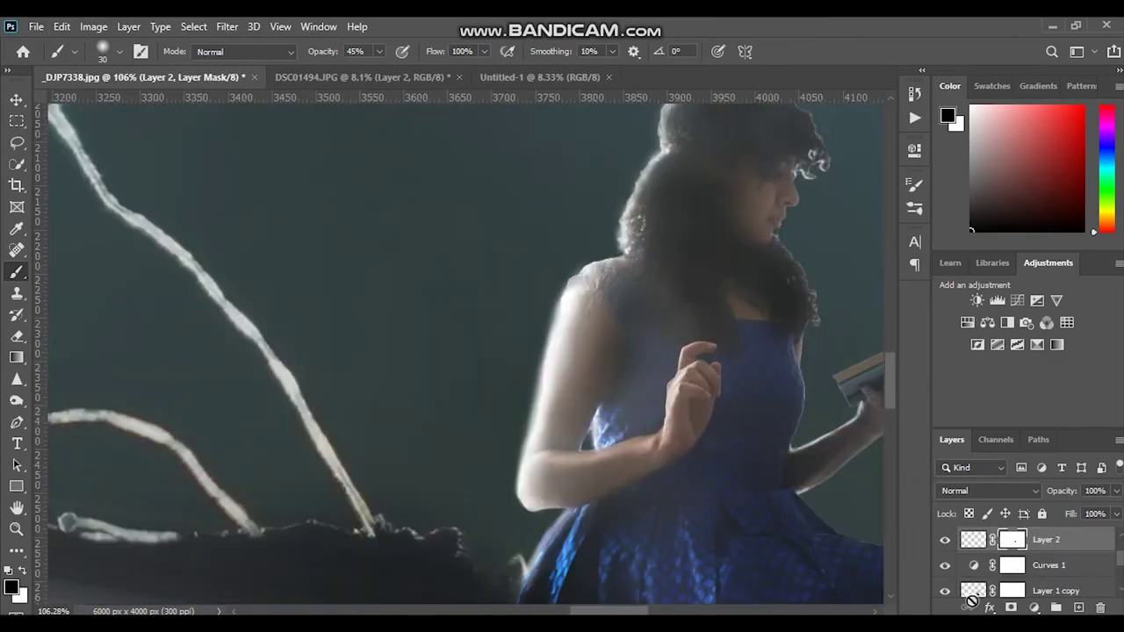
{"action": "scroll", "coordinate": [669, 383], "scroll_direction": "down", "scroll_amount": 3}
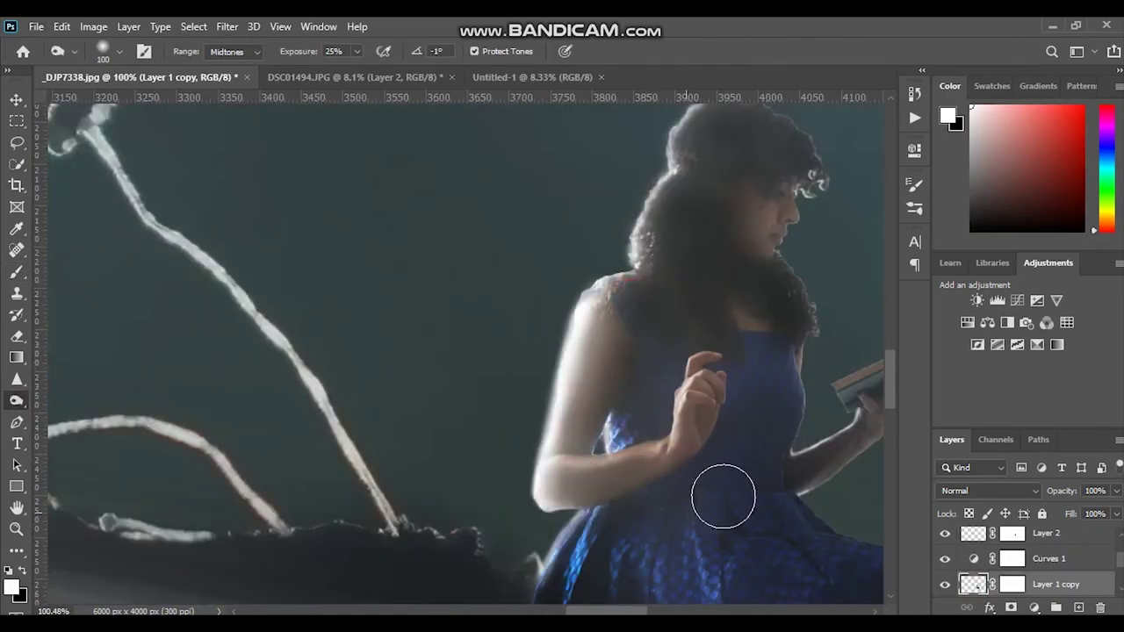
{"action": "scroll", "coordinate": [722, 497], "scroll_direction": "down", "scroll_amount": 3}
{"action": "scroll", "coordinate": [773, 509], "scroll_direction": "down", "scroll_amount": 5}
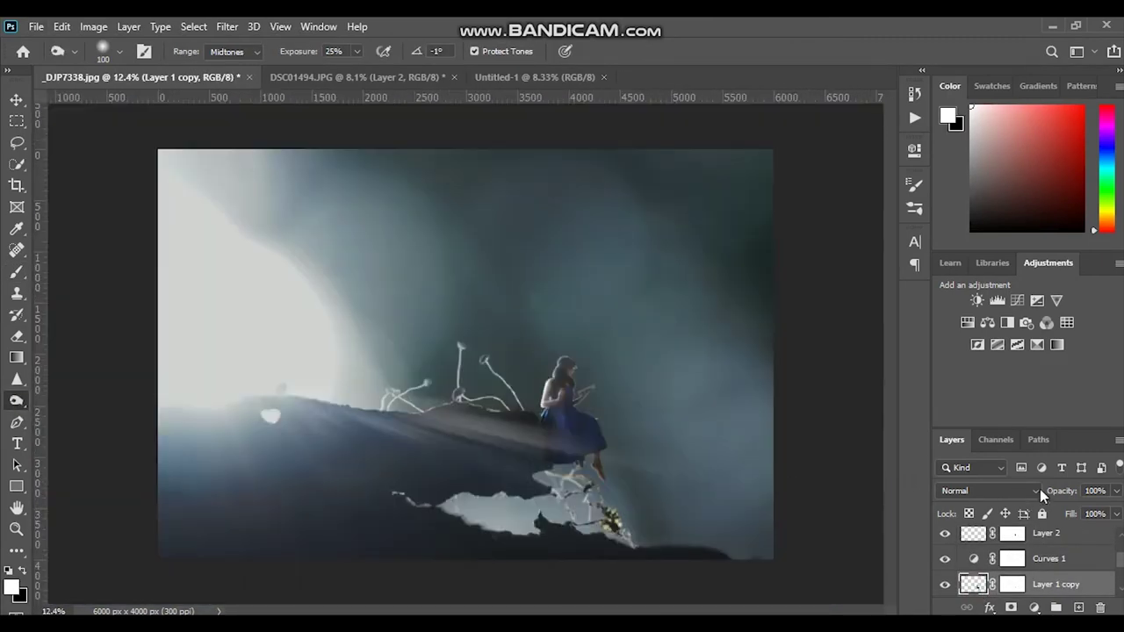
{"action": "left_click", "coordinate": [997, 301]}
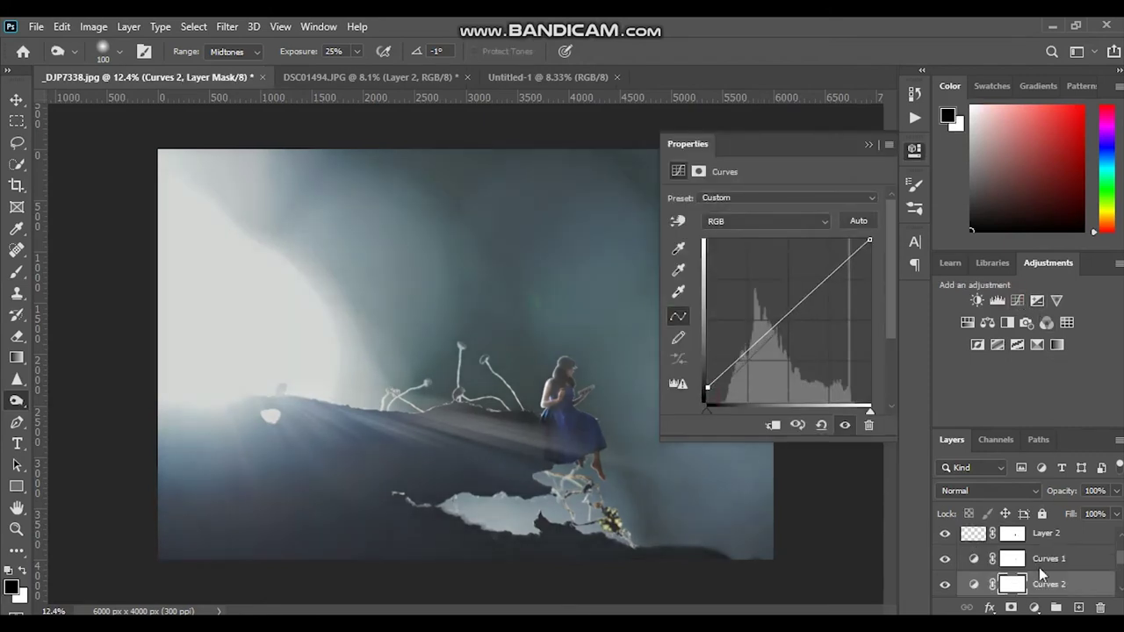
- Move Curves 2 to the top and bend its curve upward to lift the midtones
{"action": "left_click_drag", "start_coordinate": [1042, 580], "coordinate": [1045, 527]}
{"action": "left_click", "coordinate": [826, 280]}
{"action": "left_click_drag", "start_coordinate": [744, 354], "coordinate": [744, 361]}
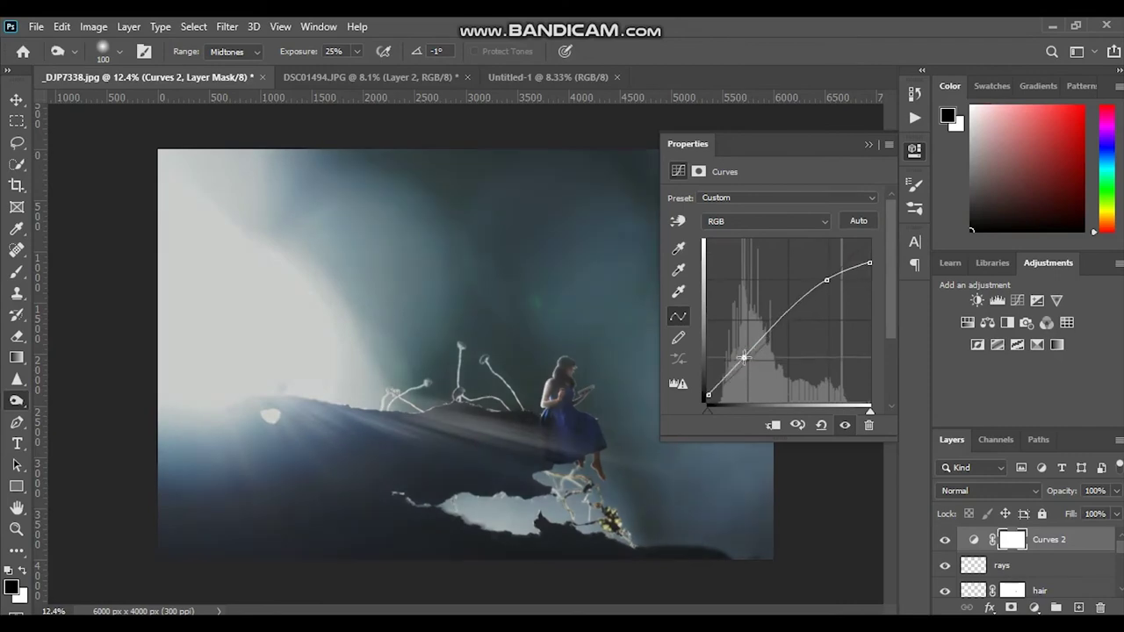
{"action": "left_click_drag", "start_coordinate": [708, 394], "coordinate": [709, 397]}
{"action": "left_click", "coordinate": [863, 147]}
- Stamp a merged copy of all visible layers above Curves 2
{"action": "scroll", "coordinate": [552, 419], "scroll_direction": "up", "scroll_amount": 1}
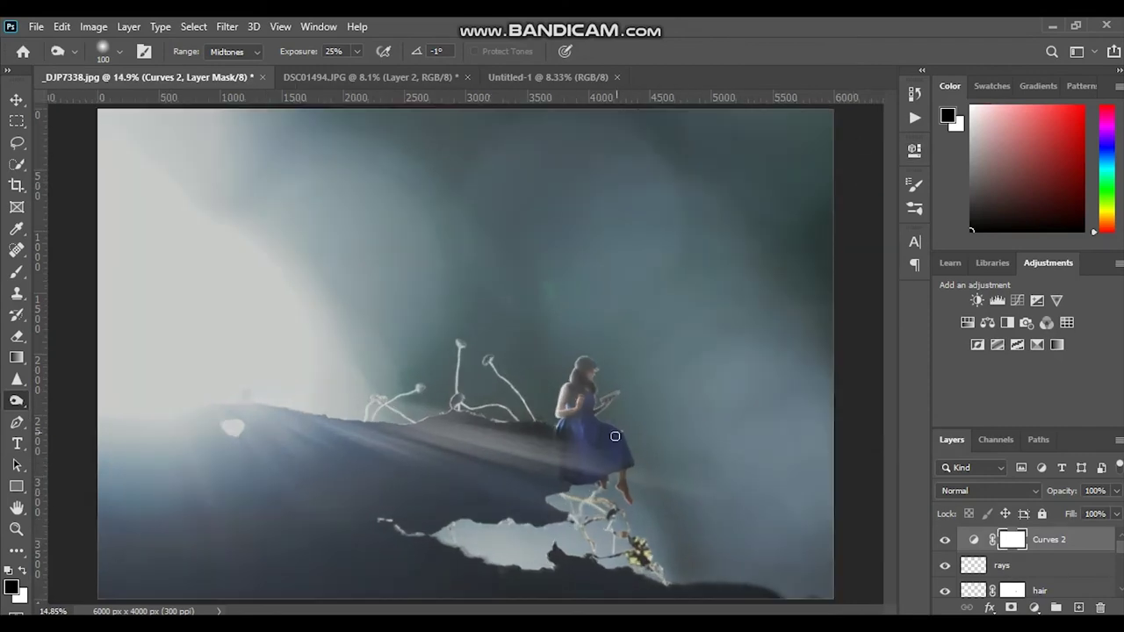
{"action": "scroll", "coordinate": [551, 418], "scroll_direction": "up", "scroll_amount": 4}
{"action": "scroll", "coordinate": [670, 531], "scroll_direction": "up", "scroll_amount": 3}
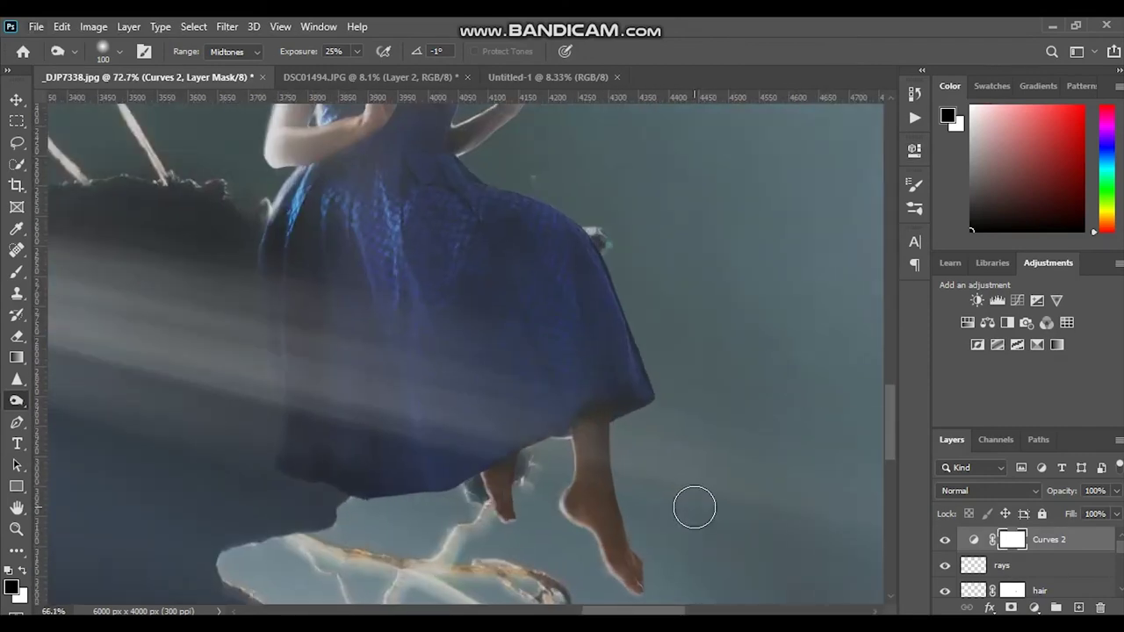
{"action": "scroll", "coordinate": [693, 510], "scroll_direction": "down", "scroll_amount": 2}
{"action": "key", "text": "ctrl+shift+alt+e"}
- Duplicate the merged layer, invert it, and set its blend mode to Vivid Light
{"action": "key", "text": "ctrl+j"}
{"action": "key", "text": "ctrl+i"}
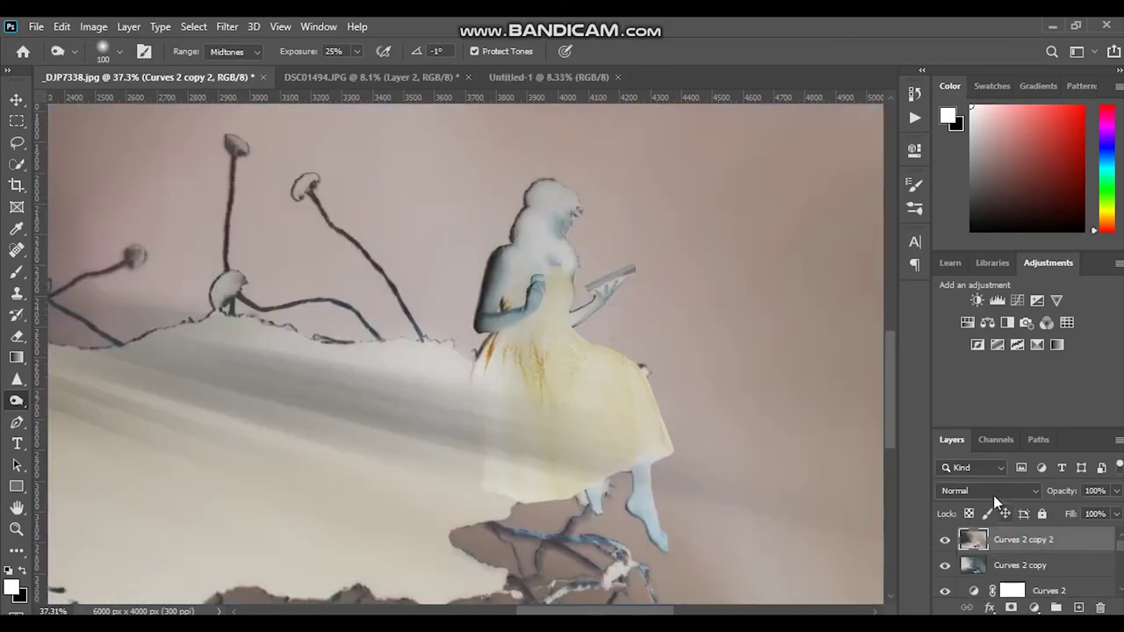
{"action": "left_click", "coordinate": [990, 491]}
{"action": "left_click", "coordinate": [966, 442]}
- Apply High Pass and then Gaussian Blur filters to the inverted copy
{"action": "left_click", "coordinate": [228, 26]}
{"action": "left_click", "coordinate": [456, 373]}
{"action": "left_click", "coordinate": [650, 141]}
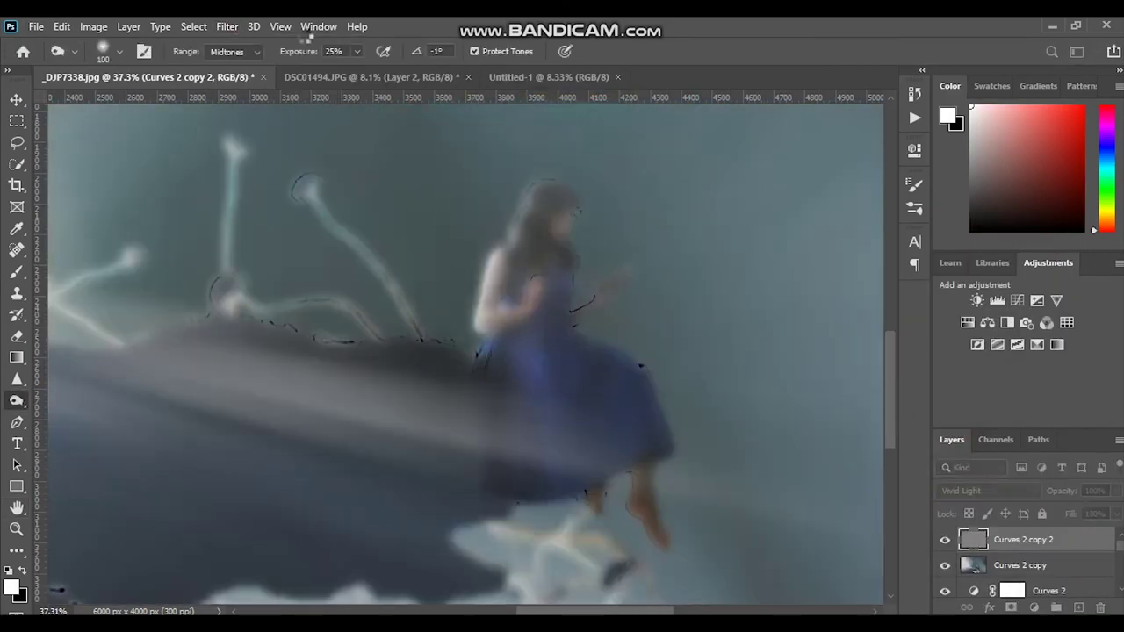
{"action": "left_click", "coordinate": [227, 26]}
{"action": "left_click", "coordinate": [478, 294]}
{"action": "mouse_move", "coordinate": [873, 416]}
{"action": "left_mouse_down"}
{"action": "mouse_move", "coordinate": [795, 419]}
{"action": "mouse_move", "coordinate": [834, 421]}
{"action": "left_mouse_up"}
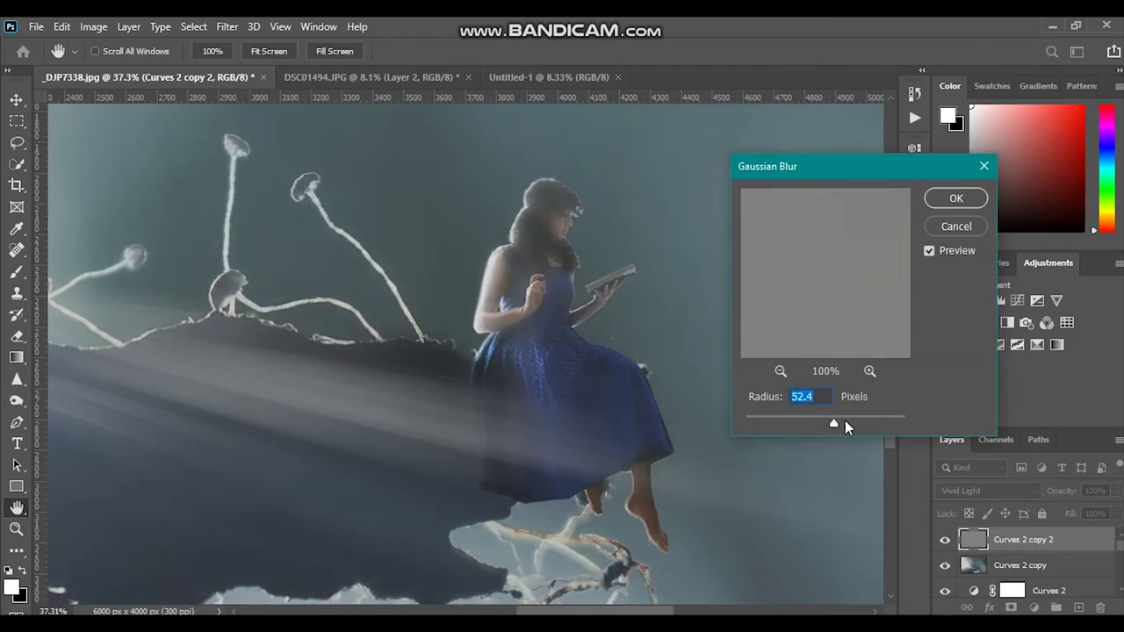
{"action": "key", "text": "Return"}
- Undo the first mask and re-apply Gaussian Blur with a smaller 4.5 px radius
{"action": "left_click", "coordinate": [1011, 607], "text": "alt"}
{"action": "scroll", "coordinate": [533, 498], "scroll_direction": "up", "scroll_amount": 6}
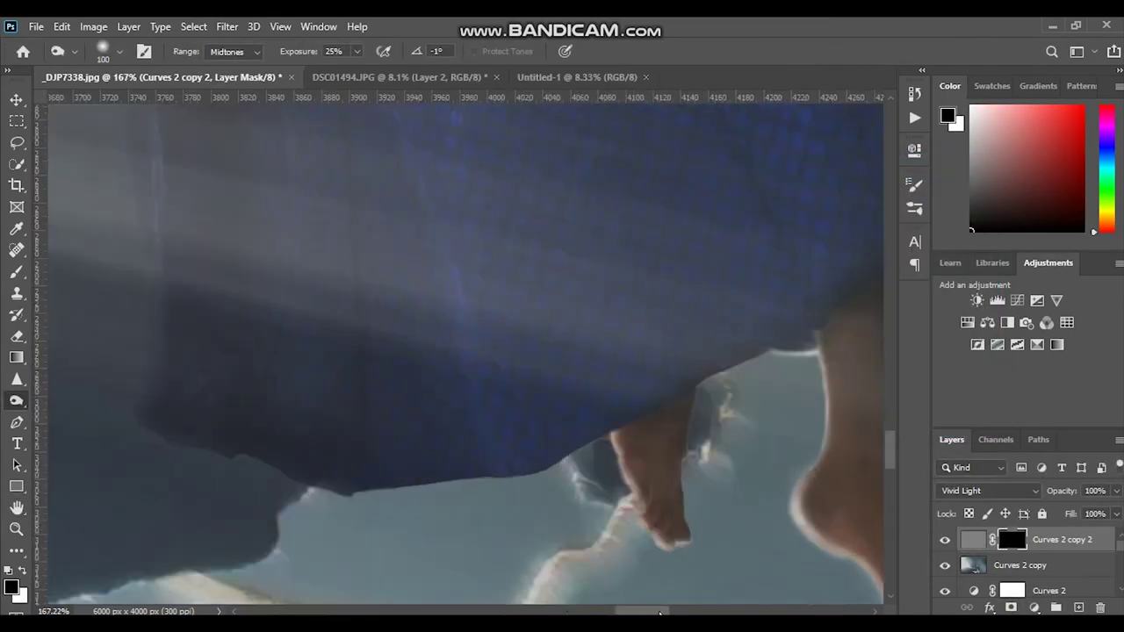
{"action": "key", "text": "b"}
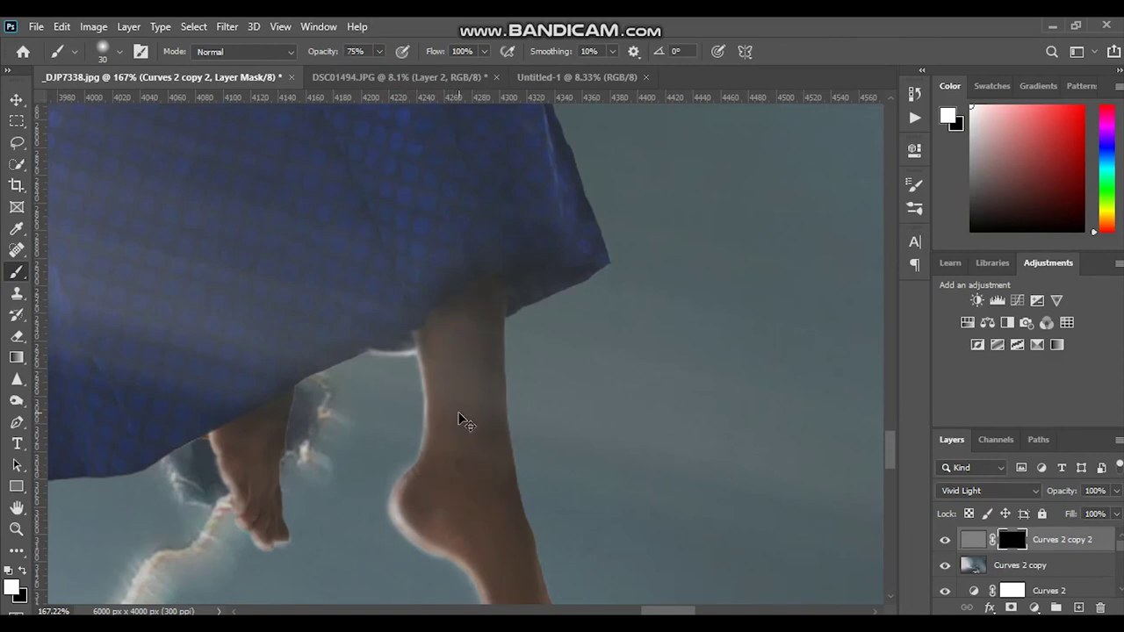
{"action": "key", "text": "ctrl+z"}
{"action": "left_click", "coordinate": [227, 26]}
{"action": "left_click", "coordinate": [465, 276]}
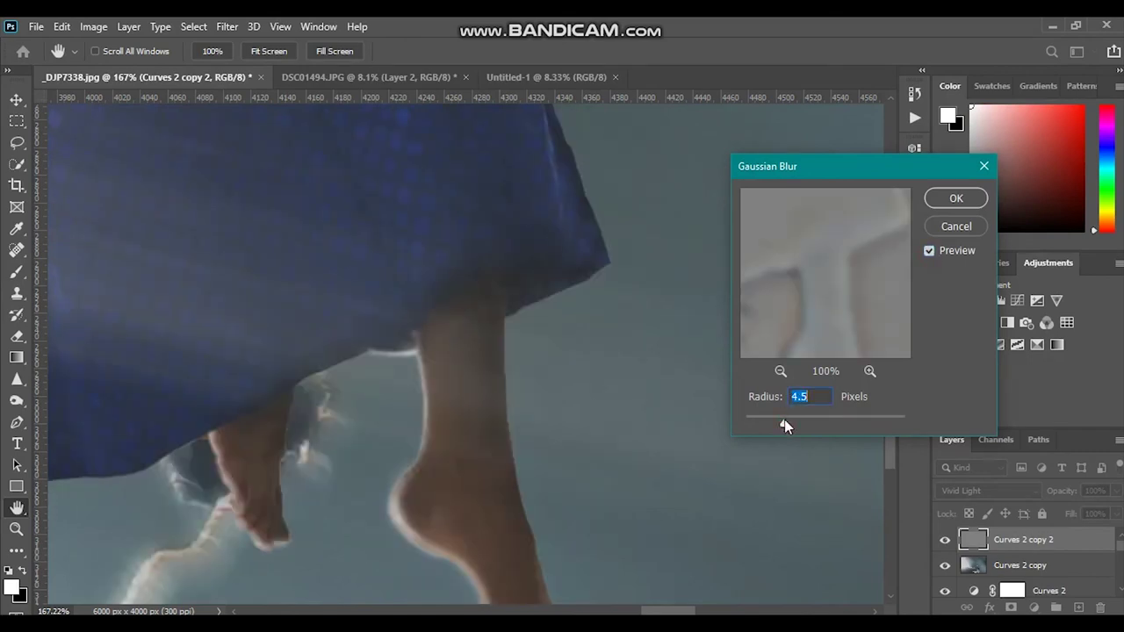
{"action": "left_click_drag", "start_coordinate": [782, 426], "coordinate": [816, 425]}
{"action": "key", "text": "Return"}
- Add a black mask to the copy and paint white over the skin to reveal smoothing
{"action": "key", "text": "b"}
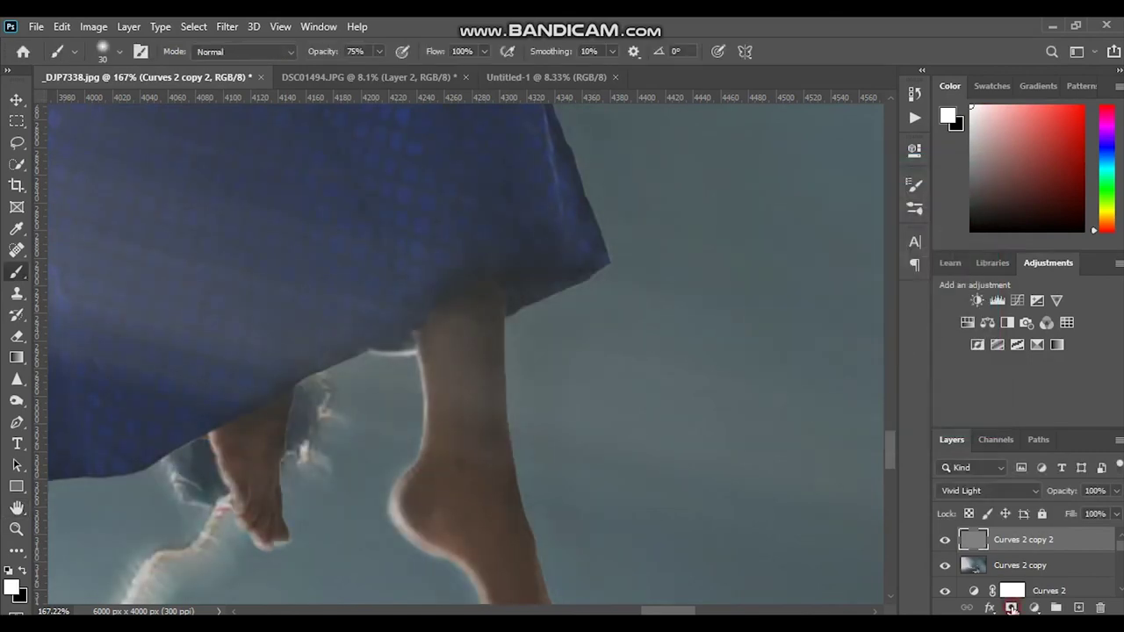
{"action": "left_click", "coordinate": [1011, 607], "text": "alt"}
{"action": "scroll", "coordinate": [508, 431], "scroll_direction": "down", "scroll_amount": 2}
{"action": "scroll", "coordinate": [527, 482], "scroll_direction": "down", "scroll_amount": 2}
{"action": "scroll", "coordinate": [233, 419], "scroll_direction": "up", "scroll_amount": 2}
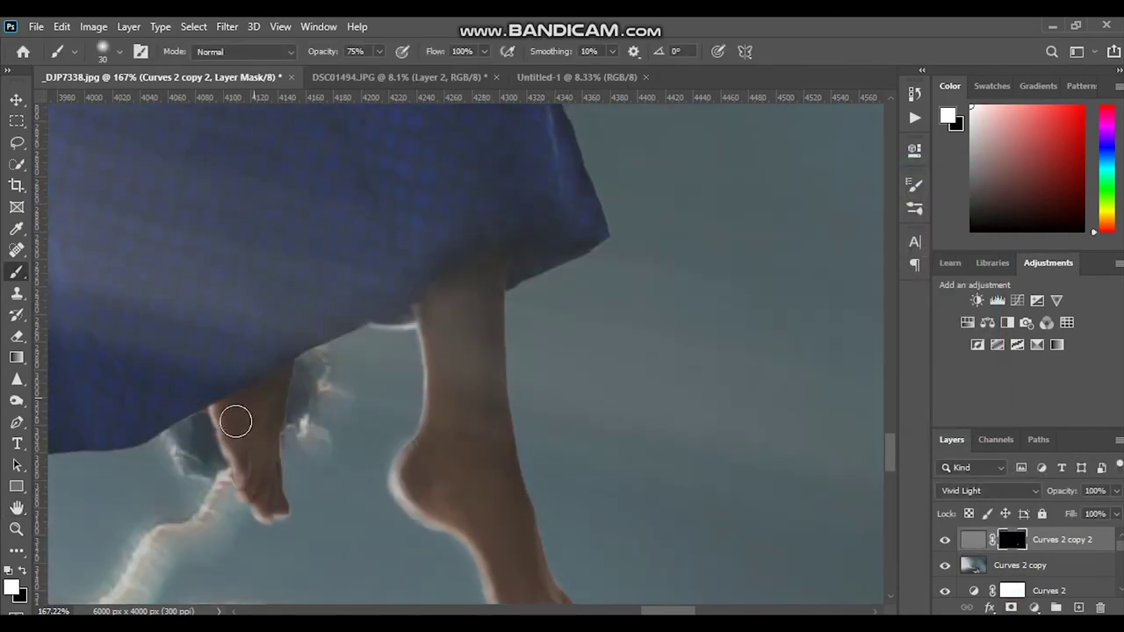
{"action": "scroll", "coordinate": [233, 419], "scroll_direction": "down", "scroll_amount": 3, "text": "alt"}
{"action": "scroll", "coordinate": [527, 439], "scroll_direction": "down", "scroll_amount": 2, "text": "alt"}
{"action": "scroll", "coordinate": [97, 483], "scroll_direction": "up", "scroll_amount": 5, "text": "alt"}
{"action": "scroll", "coordinate": [421, 251], "scroll_direction": "up", "scroll_amount": 2}
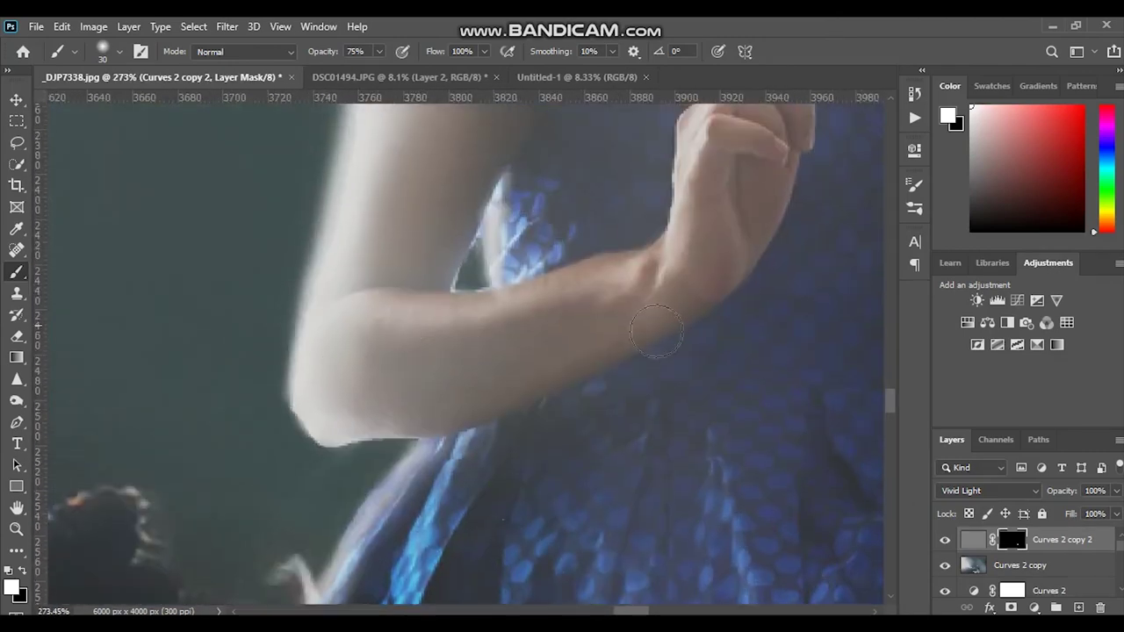
{"action": "scroll", "coordinate": [690, 414], "scroll_direction": "up", "scroll_amount": 2}
{"action": "left_click_drag", "start_coordinate": [629, 612], "coordinate": [651, 613]}
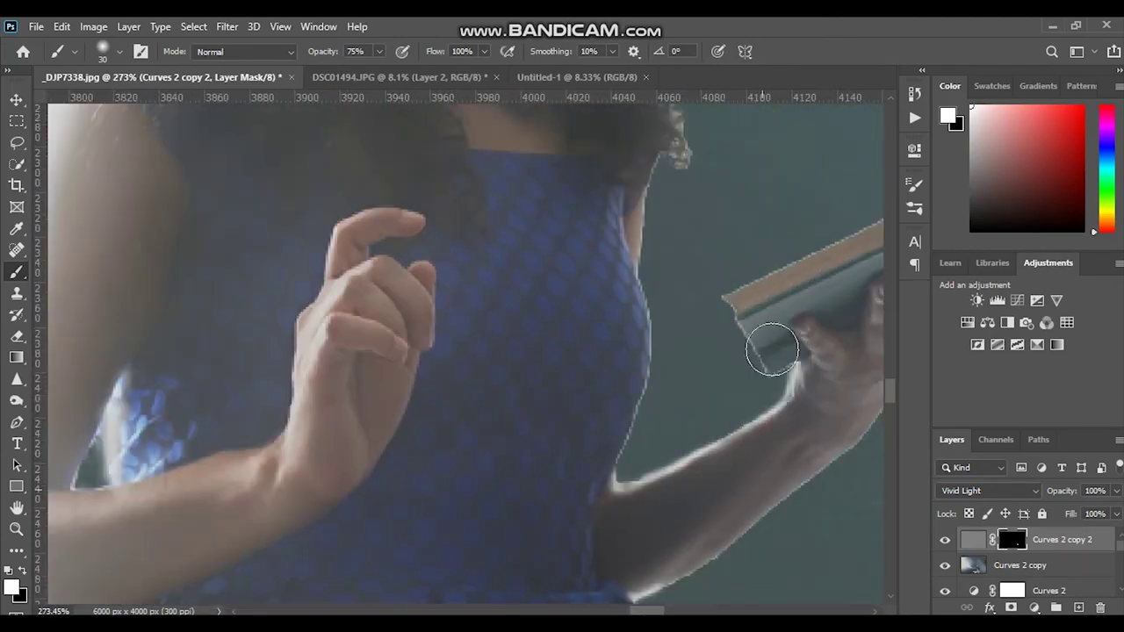
{"action": "scroll", "coordinate": [527, 276], "scroll_direction": "up", "scroll_amount": 3}
{"action": "scroll", "coordinate": [528, 337], "scroll_direction": "down", "scroll_amount": 3, "text": "alt"}
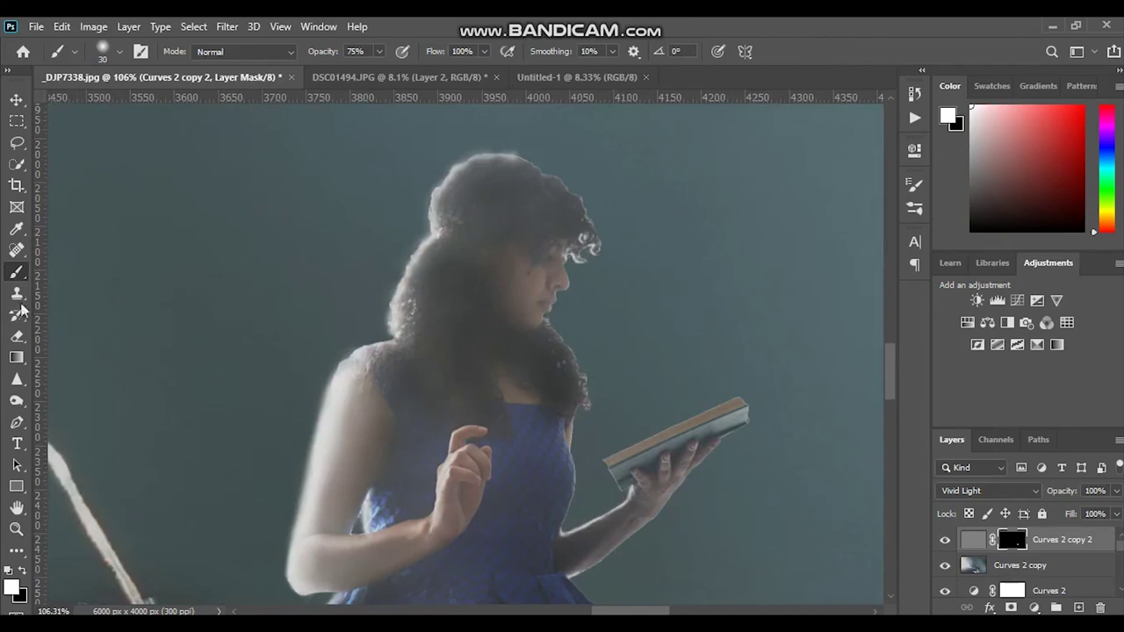
- Select the Curves 2 copy layer and switch to the Burn tool for shadows
{"action": "left_click", "coordinate": [993, 567]}
{"action": "key", "text": "o"}
{"action": "scroll", "coordinate": [660, 311], "scroll_direction": "up", "scroll_amount": 3}
{"action": "scroll", "coordinate": [700, 271], "scroll_direction": "up", "scroll_amount": 2}
- Fit the image on screen and add a Levels layer: input 8/1.07/235, output 0/224
{"action": "right_click", "coordinate": [700, 271]}
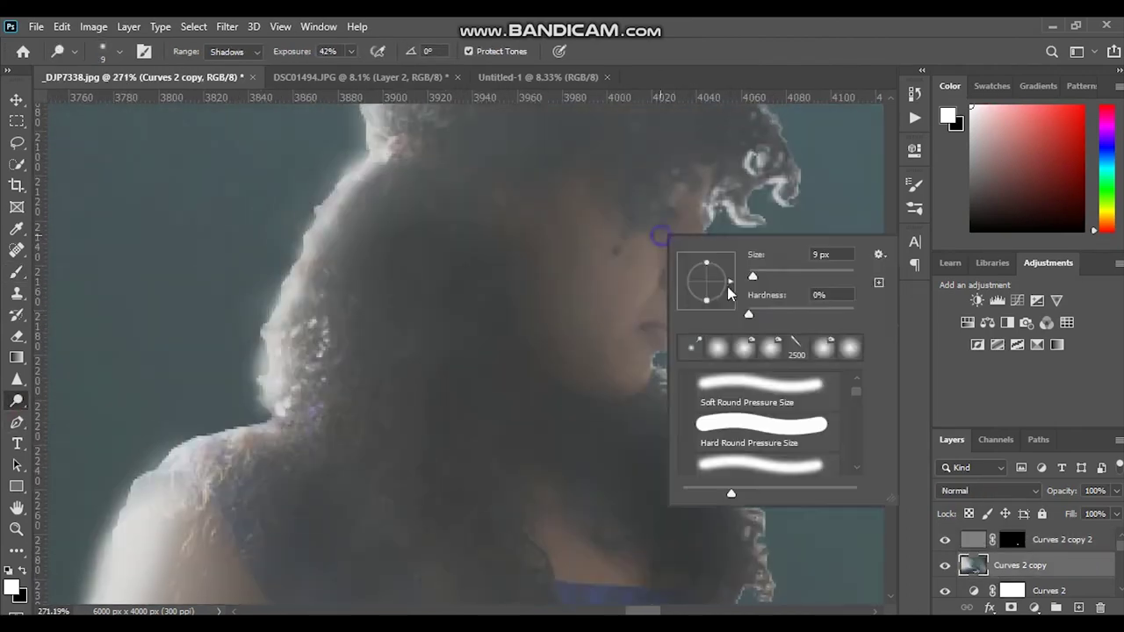
{"action": "key", "text": "Return"}
{"action": "key", "text": "ctrl+0"}
{"action": "left_click", "coordinate": [997, 300]}
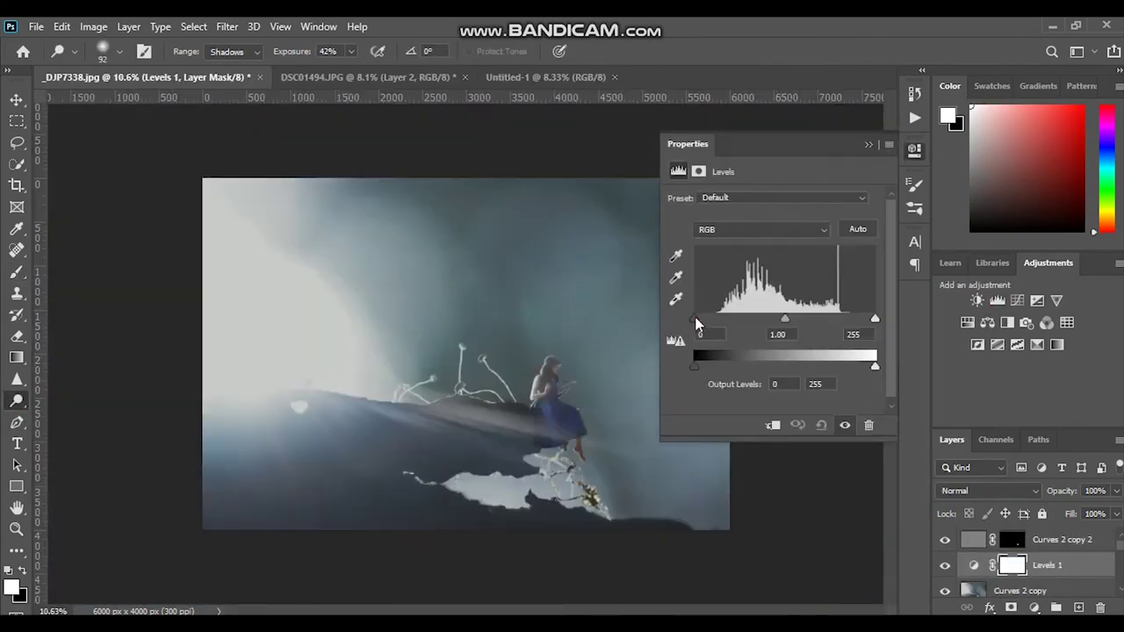
{"action": "left_click_drag", "start_coordinate": [695, 319], "coordinate": [700, 319]}
{"action": "left_click_drag", "start_coordinate": [876, 319], "coordinate": [861, 318]}
{"action": "left_click_drag", "start_coordinate": [876, 365], "coordinate": [854, 369]}
{"action": "left_click", "coordinate": [914, 149]}
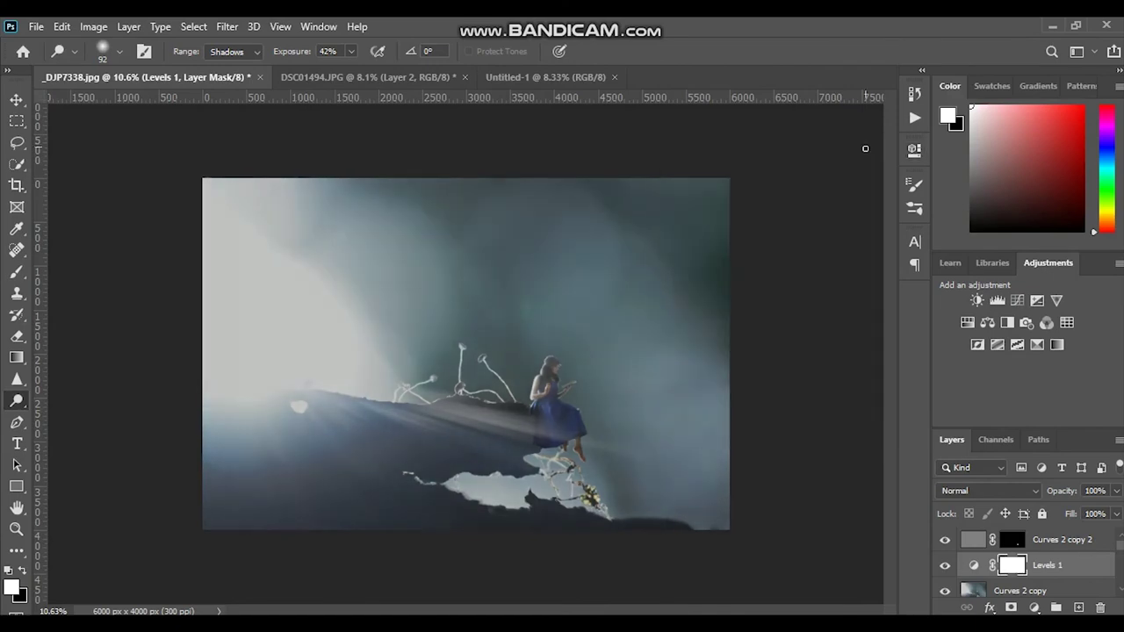
- Burn the midtones around the woman on the Curves 2 copy layer with a larger brush
{"action": "left_click", "coordinate": [1019, 589]}
{"action": "right_click", "coordinate": [17, 401]}
{"action": "left_click", "coordinate": [81, 415]}
{"action": "scroll", "coordinate": [603, 413], "scroll_direction": "up", "scroll_amount": 1}
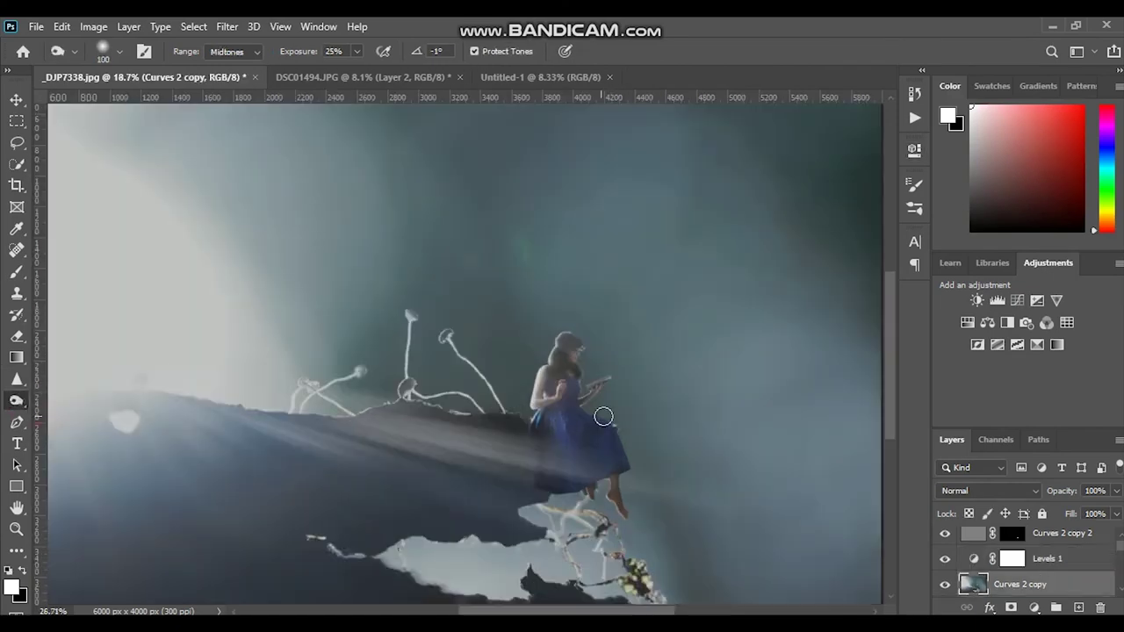
{"action": "scroll", "coordinate": [593, 418], "scroll_direction": "up", "scroll_amount": 4}
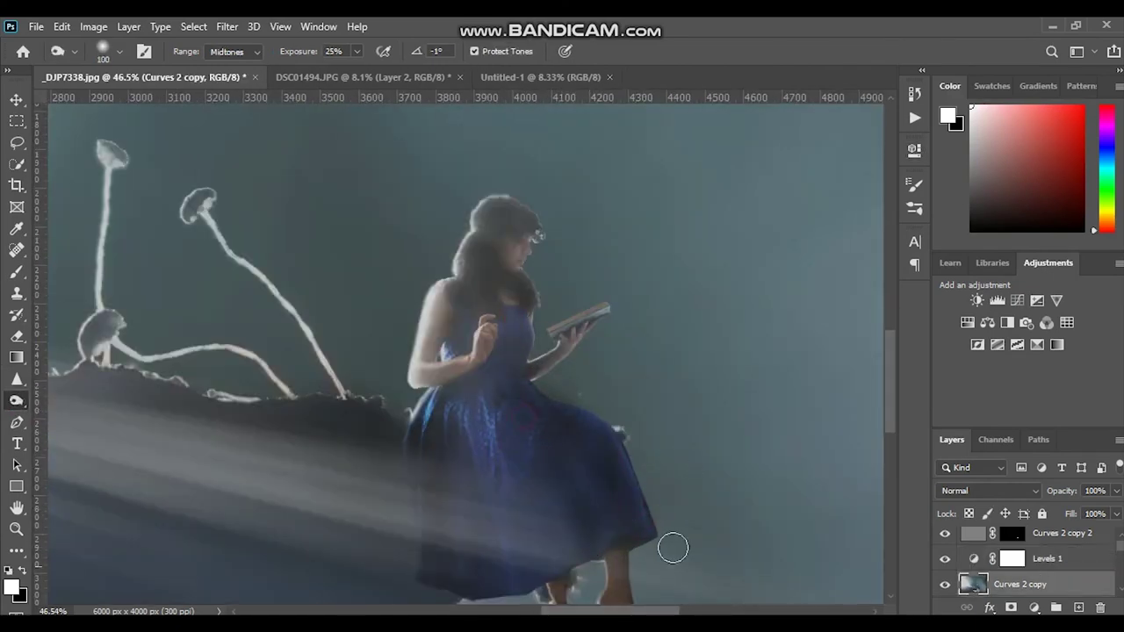
{"action": "scroll", "coordinate": [677, 527], "scroll_direction": "down", "scroll_amount": 4}
{"action": "key", "text": "bracketright"}
{"action": "key", "text": "bracketright"}
{"action": "key", "text": "bracketright"}
{"action": "key", "text": "bracketright"}
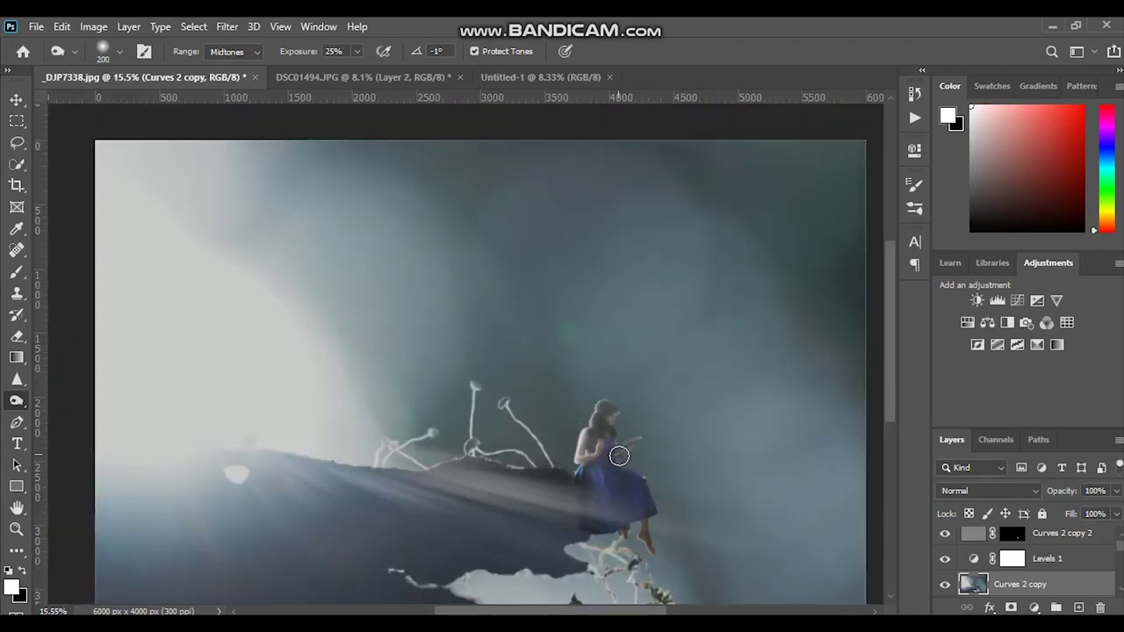
{"action": "scroll", "coordinate": [642, 494], "scroll_direction": "down", "scroll_amount": 2}
{"action": "scroll", "coordinate": [634, 416], "scroll_direction": "up", "scroll_amount": 5}
{"action": "scroll", "coordinate": [635, 415], "scroll_direction": "down", "scroll_amount": 4}
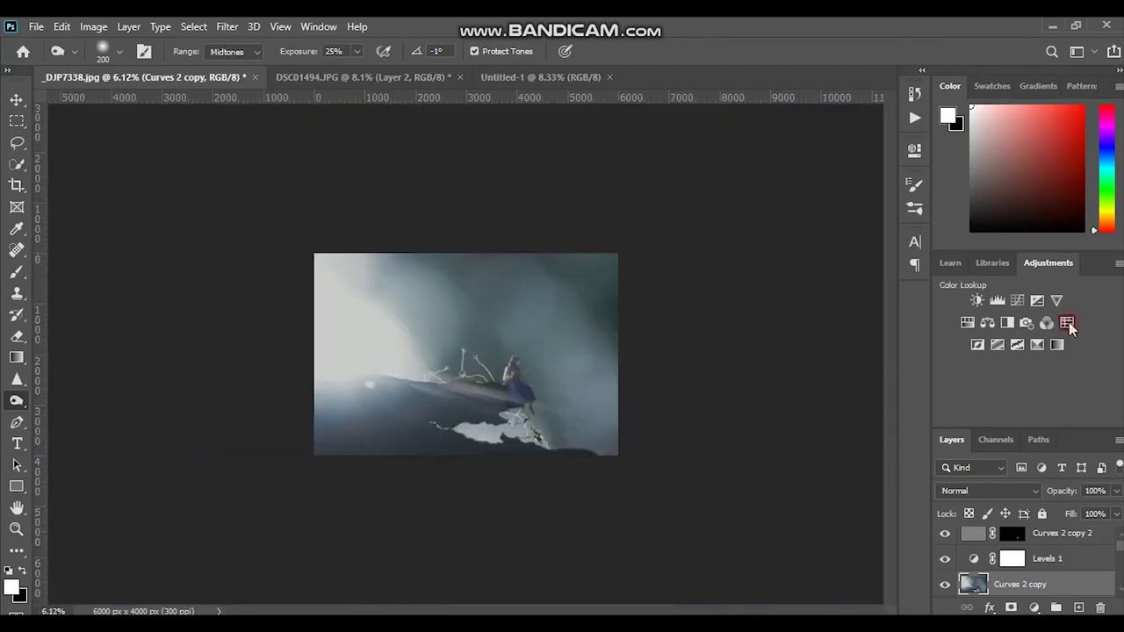
- Add a Color Lookup layer and step through 3DLUT files to colour-grade the image
{"action": "left_click", "coordinate": [1067, 322]}
{"action": "left_click", "coordinate": [804, 200]}
{"action": "left_click", "coordinate": [830, 487]}
{"action": "key", "text": "Up"}
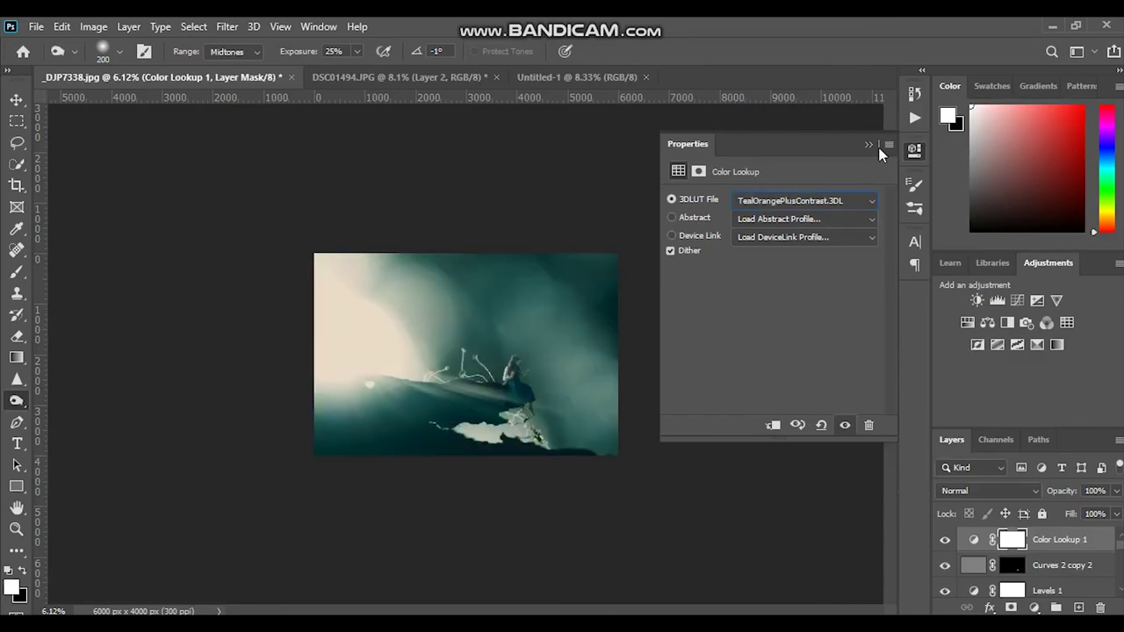
{"action": "key", "text": "Up"}
{"action": "key", "text": "Up"}
{"action": "key", "text": "Up"}
{"action": "key", "text": "Up"}
{"action": "key", "text": "Up"}
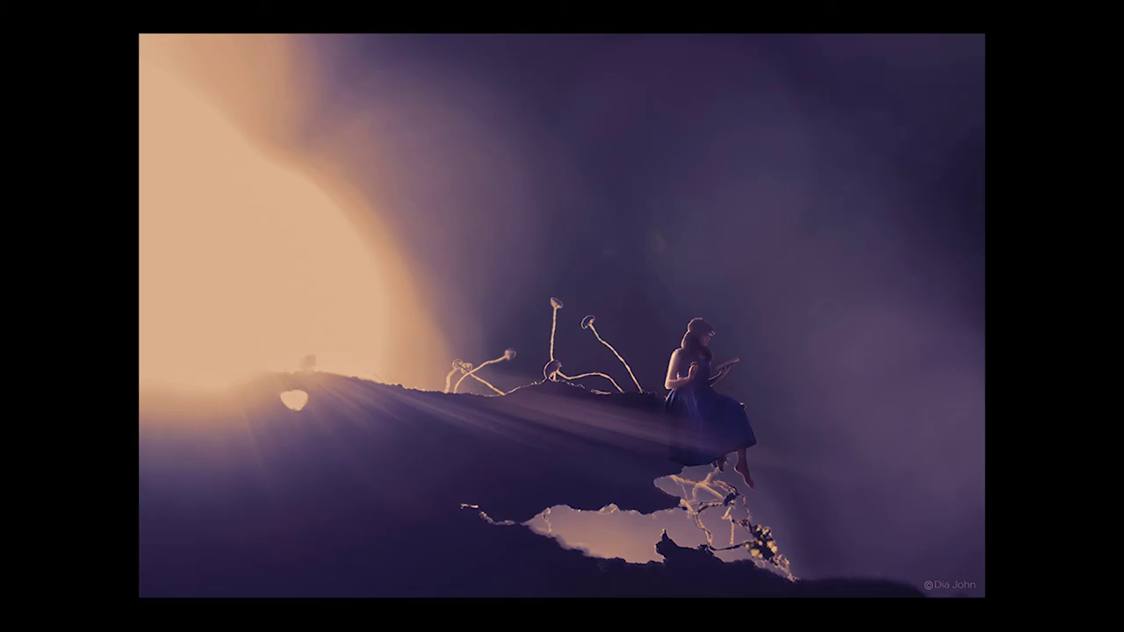